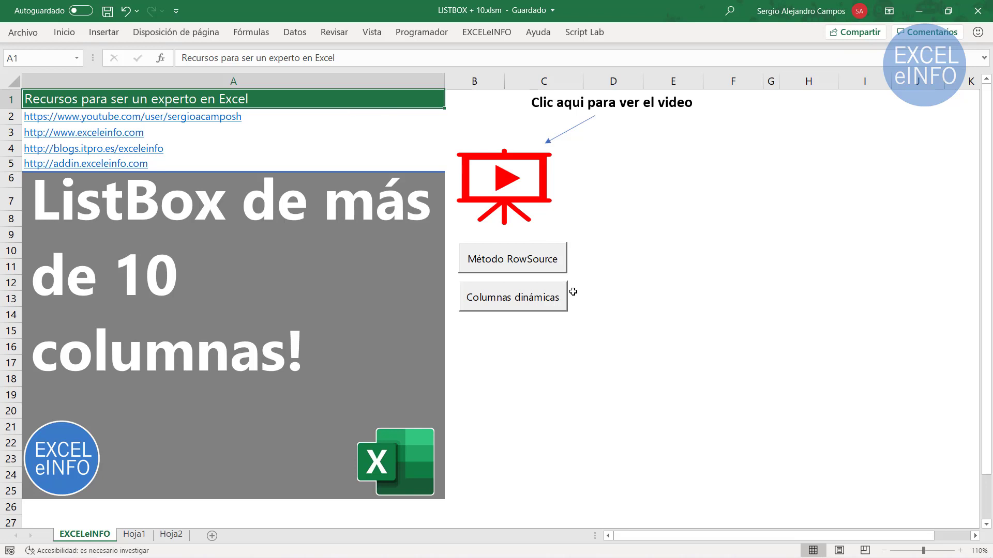
- Run the 'Método RowSource' form, load all 15 columns with Cardar datos, scroll right, and close it
{"action": "left_click", "coordinate": [511, 262]}
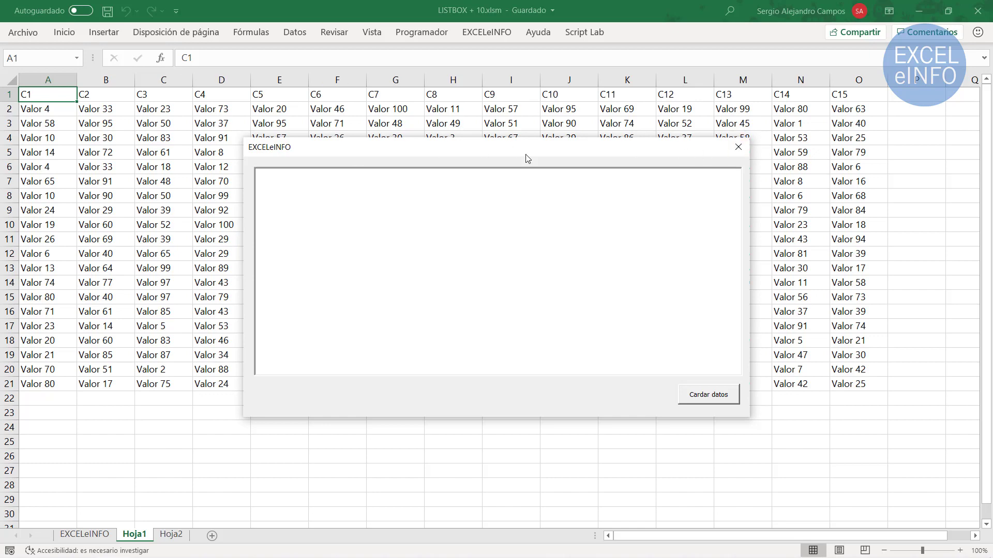
{"action": "left_click", "coordinate": [698, 394]}
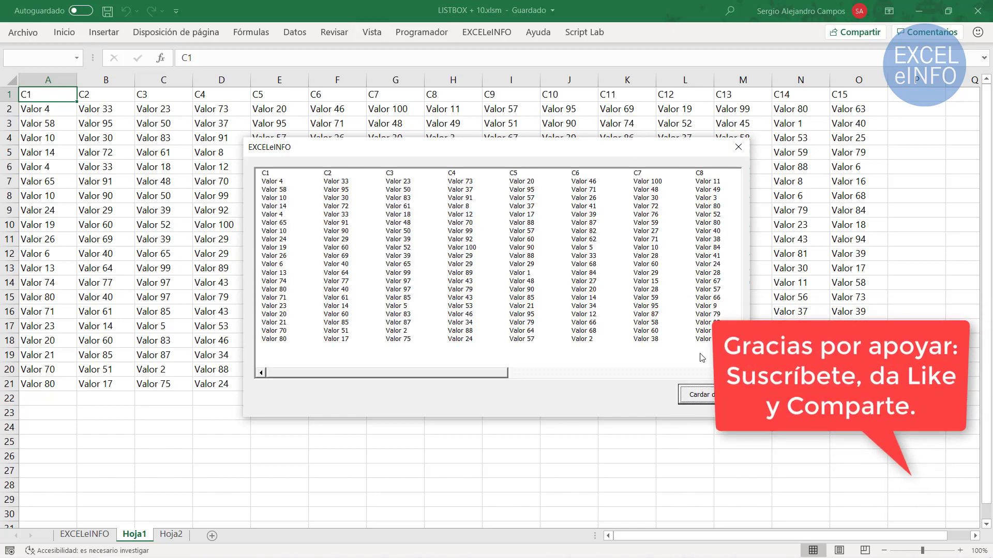
{"action": "left_click", "coordinate": [650, 374]}
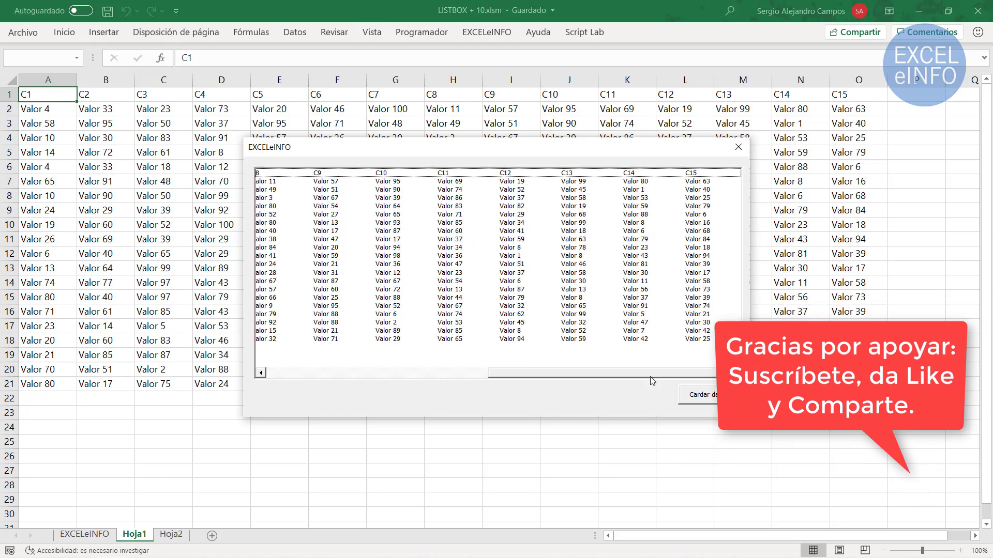
{"action": "left_click", "coordinate": [737, 149]}
- From the EXCELeINFO title sheet, open the 'Columnas dinámicas' form and go through its entry boxes
{"action": "left_click", "coordinate": [88, 534]}
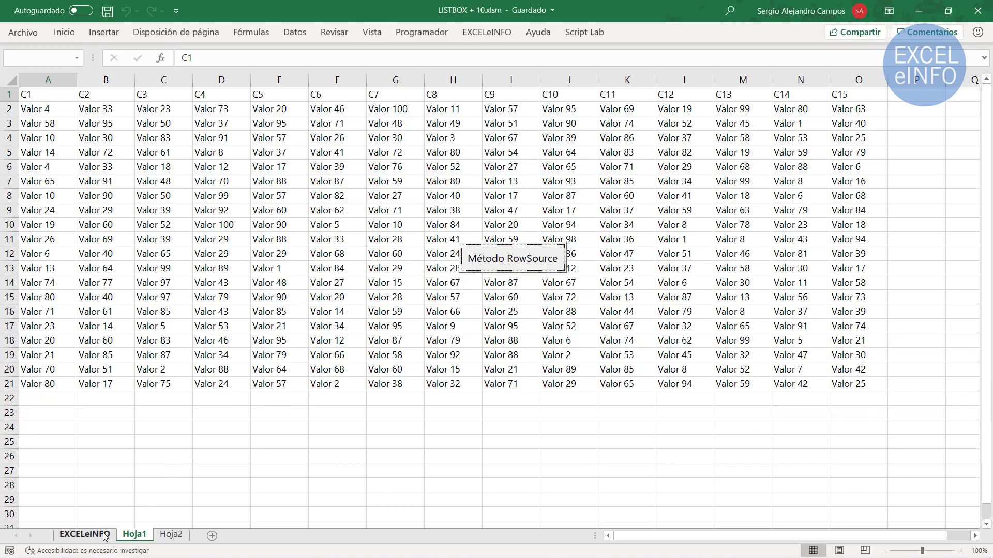
{"action": "left_click", "coordinate": [515, 301]}
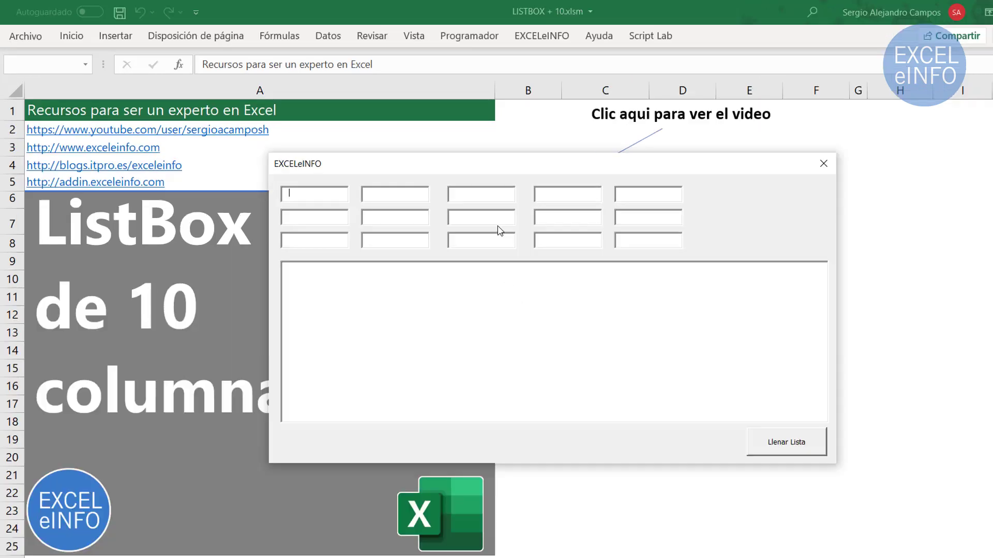
{"action": "left_click", "coordinate": [364, 172]}
{"action": "left_click", "coordinate": [497, 194]}
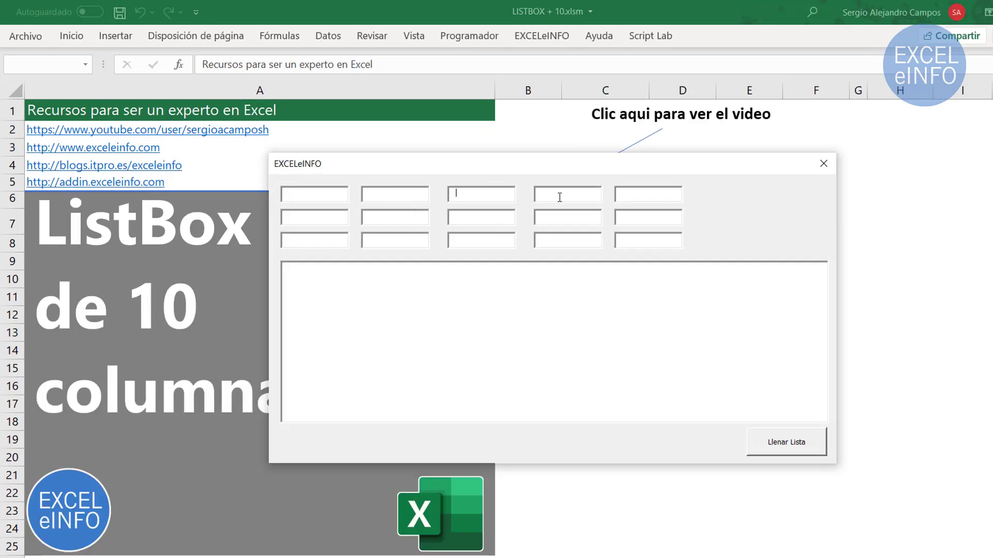
{"action": "left_click", "coordinate": [560, 196]}
{"action": "left_click", "coordinate": [655, 197]}
{"action": "left_click", "coordinate": [317, 218]}
{"action": "left_click", "coordinate": [416, 218]}
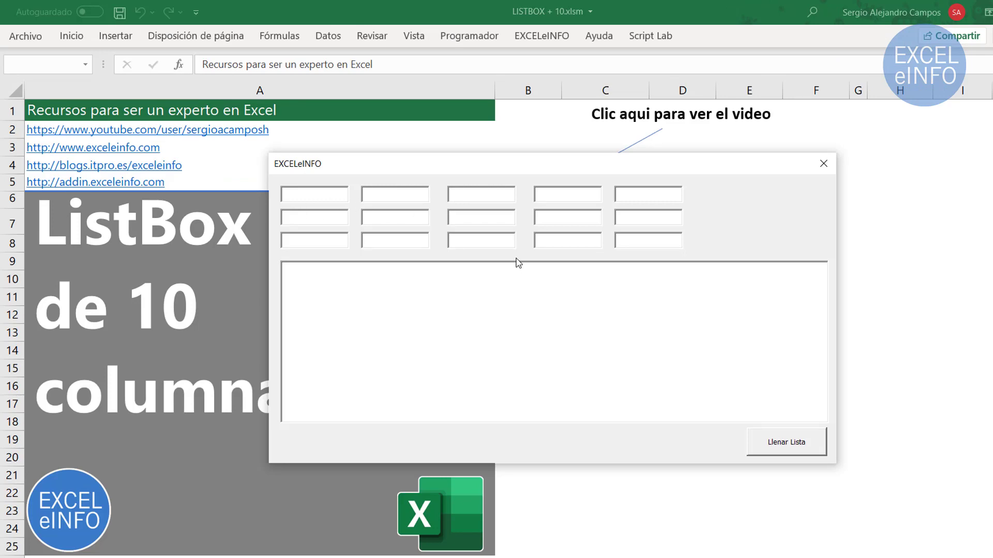
- Enter 1 through 11 in the text boxes and run Llenar Lista, which raises runtime error 380
{"action": "left_click", "coordinate": [324, 193]}
{"action": "type", "text": "1"}
{"action": "key", "text": "Tab"}
{"action": "type", "text": "2"}
{"action": "key", "text": "Tab"}
{"action": "type", "text": "3"}
{"action": "key", "text": "Tab"}
{"action": "type", "text": "45\t6\t7\t"}
{"action": "type", "text": "8\t9\t10\t11"}
{"action": "left_click", "coordinate": [785, 444]}
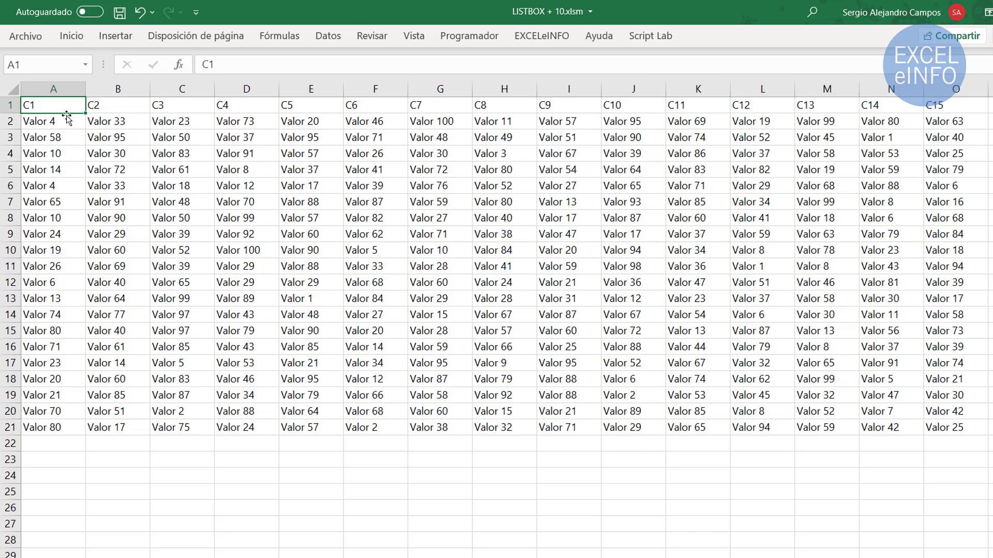
- Select the data table A1:O21, reopen and close 'Columnas dinámicas', then open Visual Basic from Programador
{"action": "left_click_drag", "start_coordinate": [66, 102], "coordinate": [70, 122]}
{"action": "left_click_drag", "start_coordinate": [699, 381], "coordinate": [944, 430]}
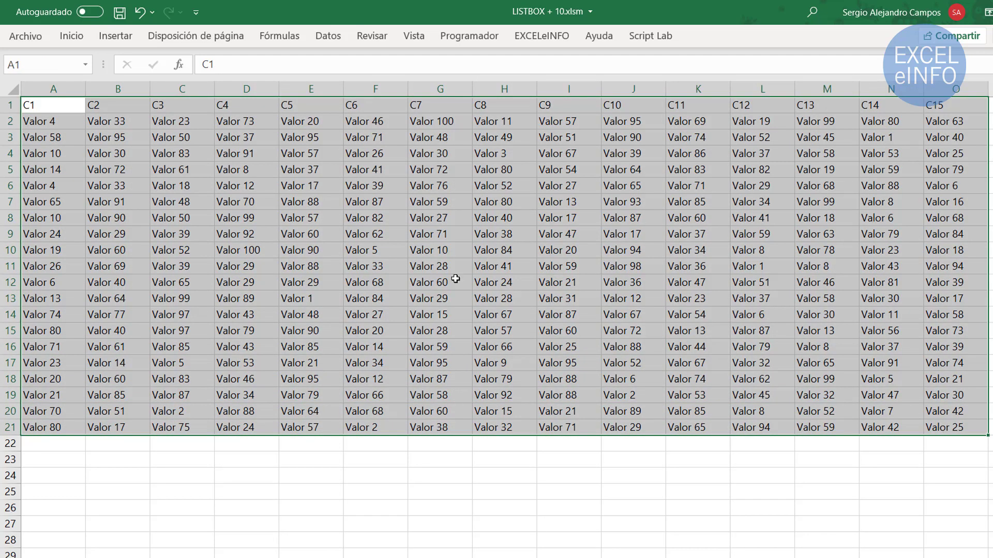
{"action": "left_click", "coordinate": [77, 109]}
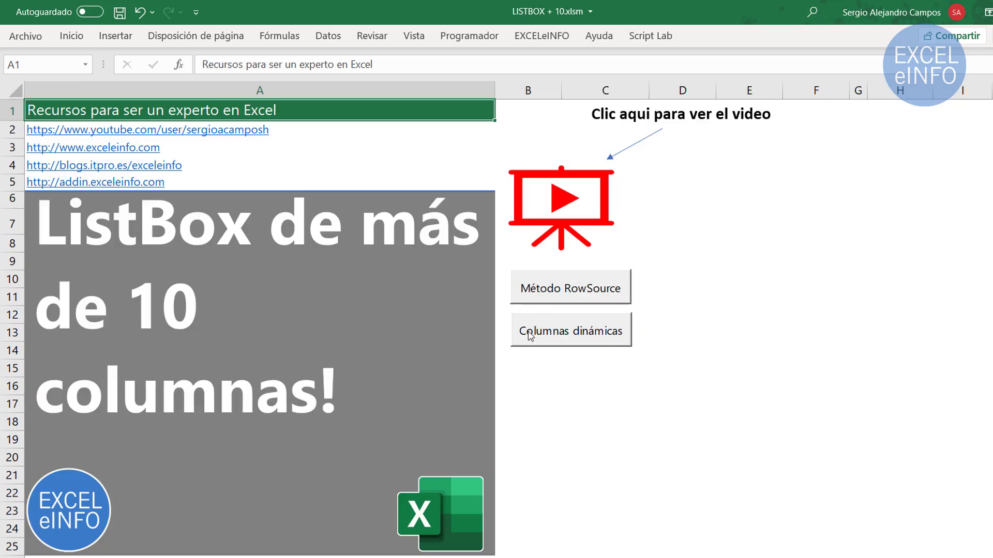
{"action": "left_click", "coordinate": [586, 333]}
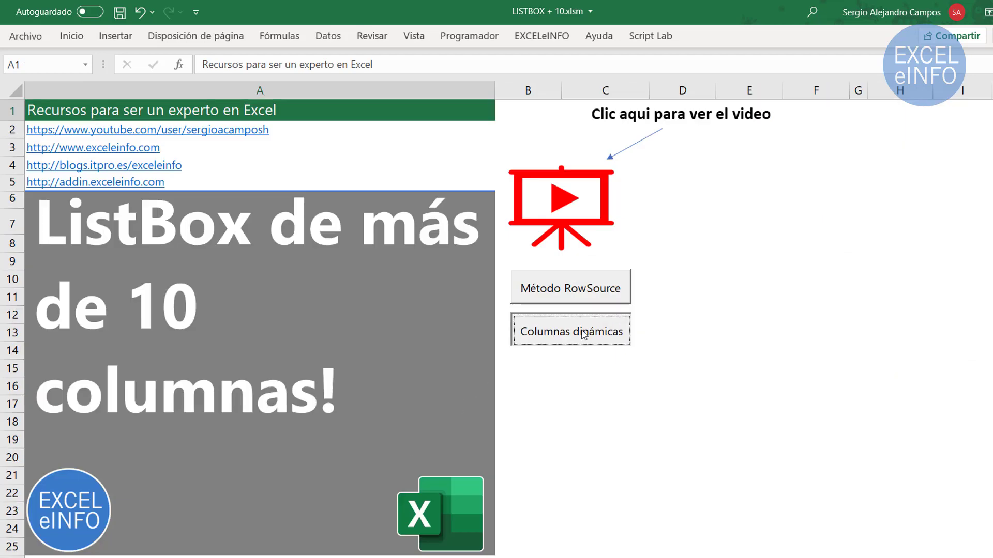
{"action": "left_click", "coordinate": [824, 163]}
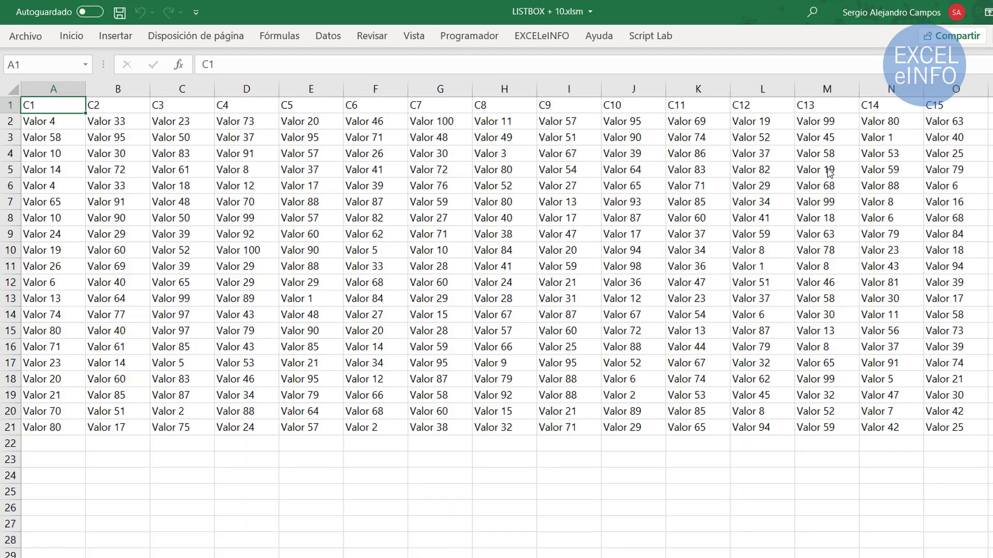
{"action": "left_click", "coordinate": [469, 36]}
{"action": "left_click", "coordinate": [21, 82]}
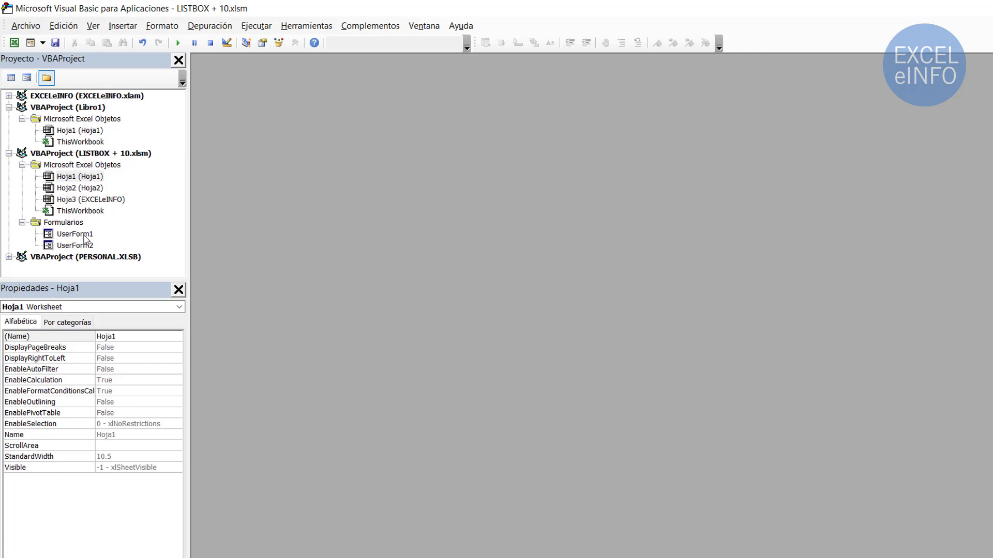
- Open UserForm1, check the sheet data from A1, then view the 'Cardar datos' button's code
{"action": "double_click", "coordinate": [84, 236]}
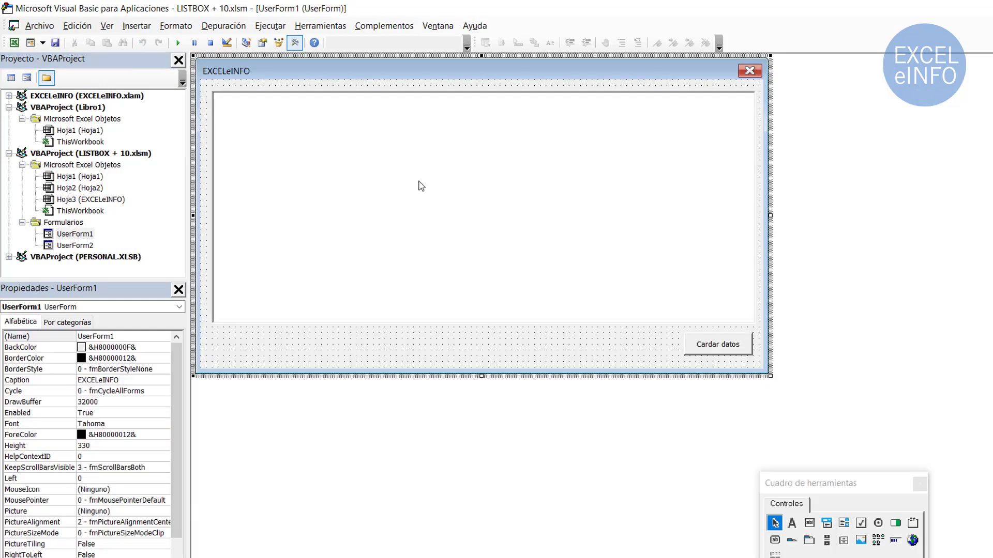
{"action": "key", "text": "alt+F11"}
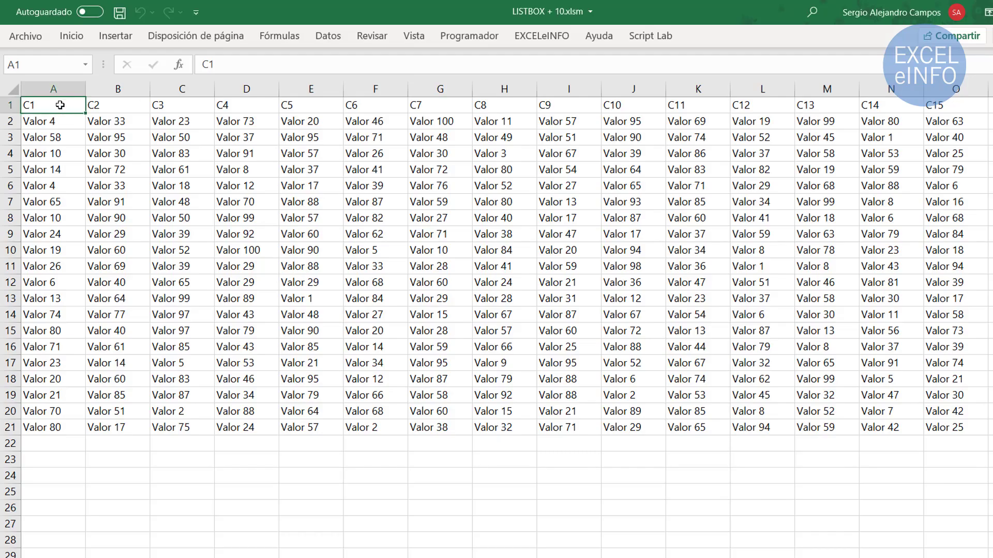
{"action": "mouse_move", "coordinate": [57, 105]}
{"action": "left_mouse_down"}
{"action": "mouse_move", "coordinate": [803, 390]}
{"action": "mouse_move", "coordinate": [57, 116]}
{"action": "left_mouse_up"}
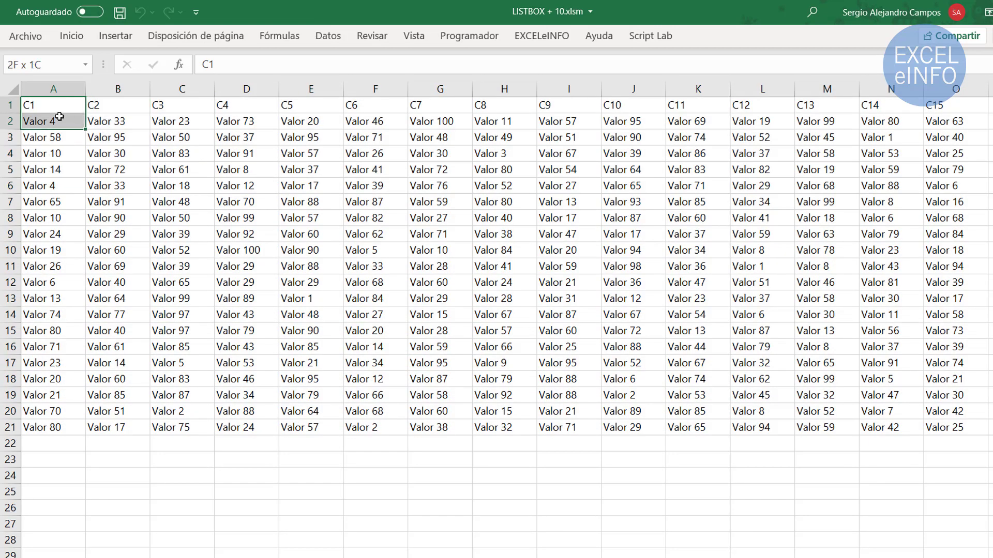
{"action": "key", "text": "alt+F11"}
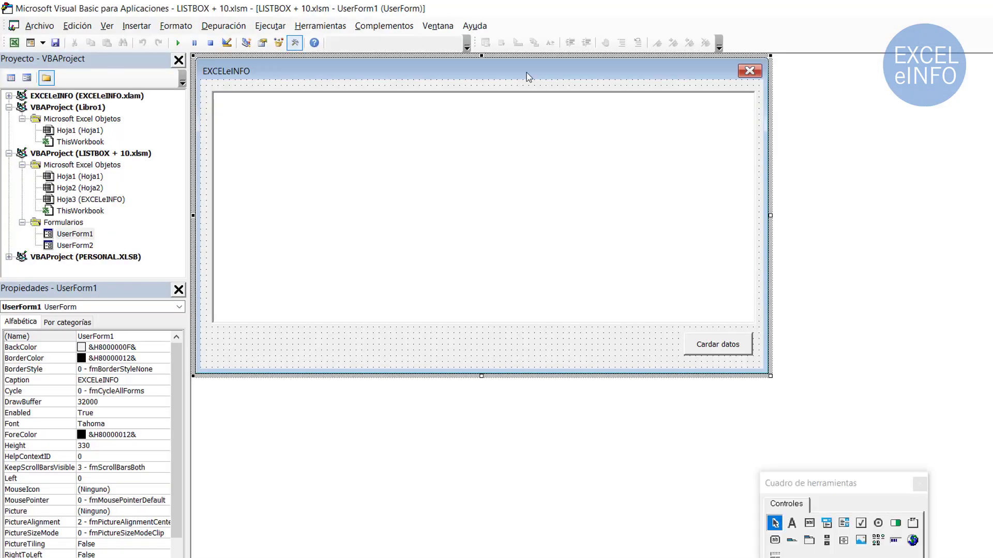
{"action": "right_click", "coordinate": [704, 346]}
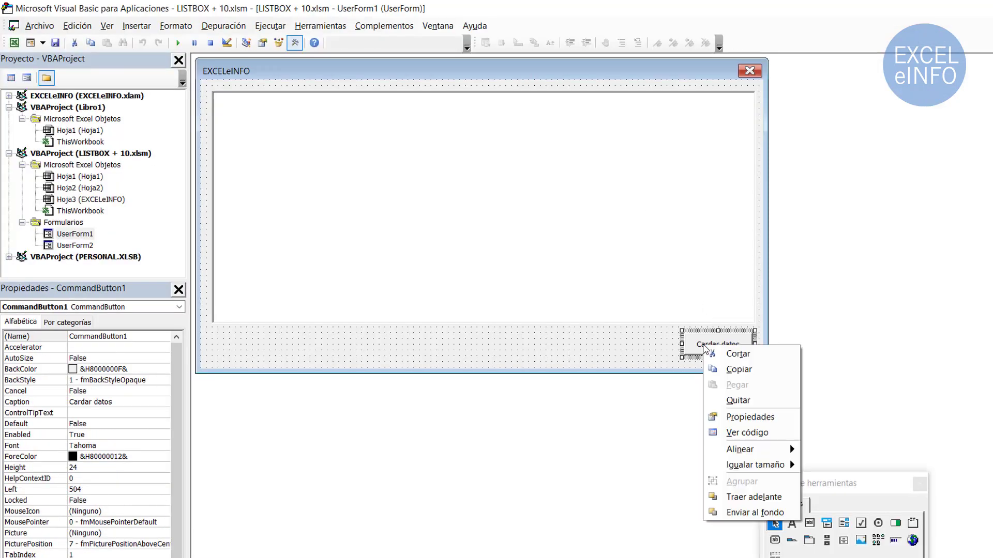
{"action": "left_click", "coordinate": [756, 440]}
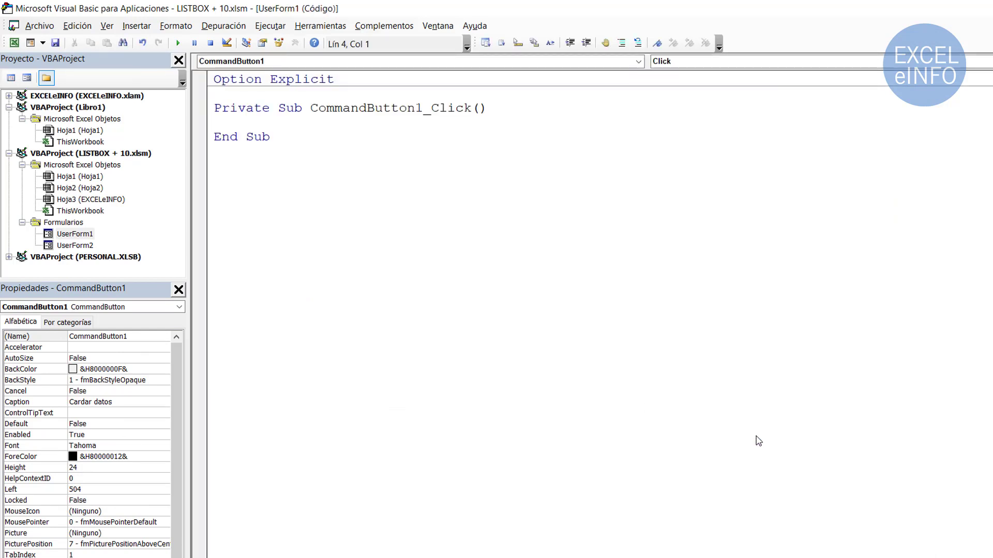
- Declare Columnas As Integer and MiRango As Range inside CommandButton1_Click
{"action": "key", "text": "Return"}
{"action": "key", "text": "Return"}
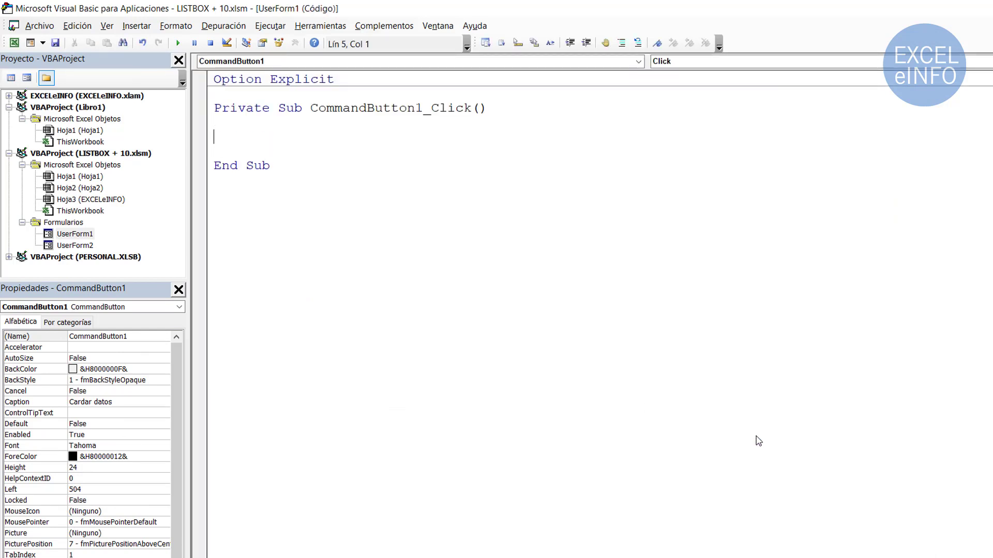
{"action": "key", "text": "Up"}
{"action": "key", "text": "Up"}
{"action": "type", "text": "Dim "}
{"action": "type", "text": "Columna"}
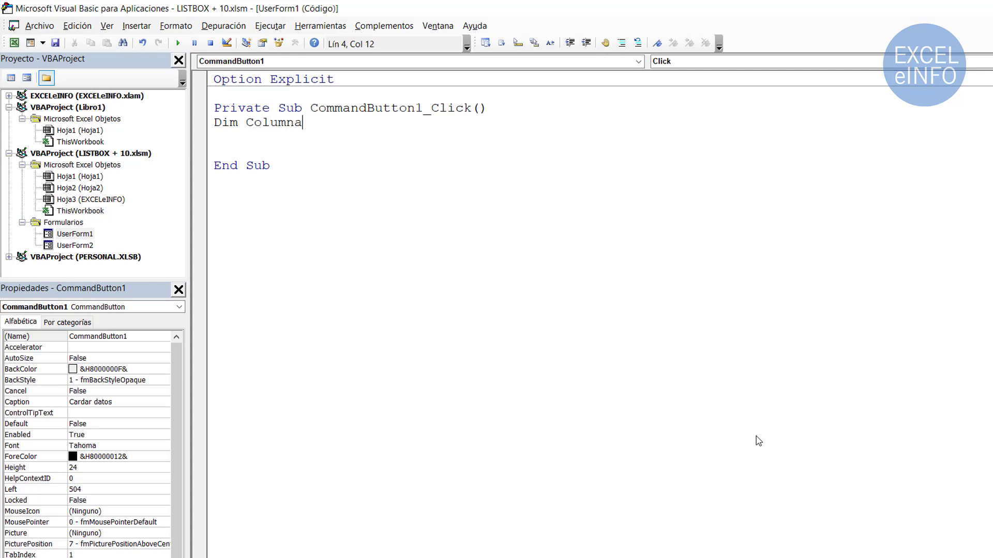
{"action": "type", "text": "s as int"}
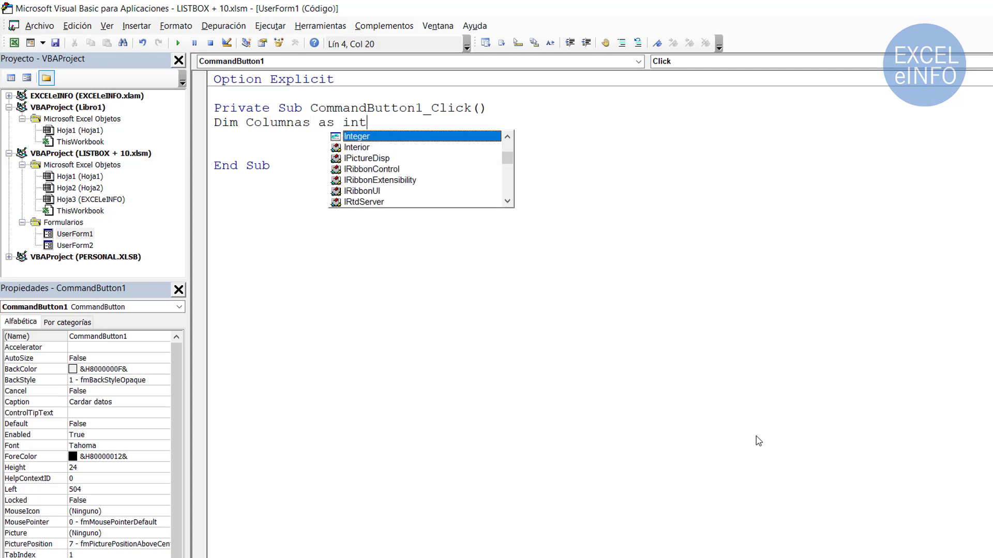
{"action": "key", "text": "Return"}
{"action": "type", "text": "Di"}
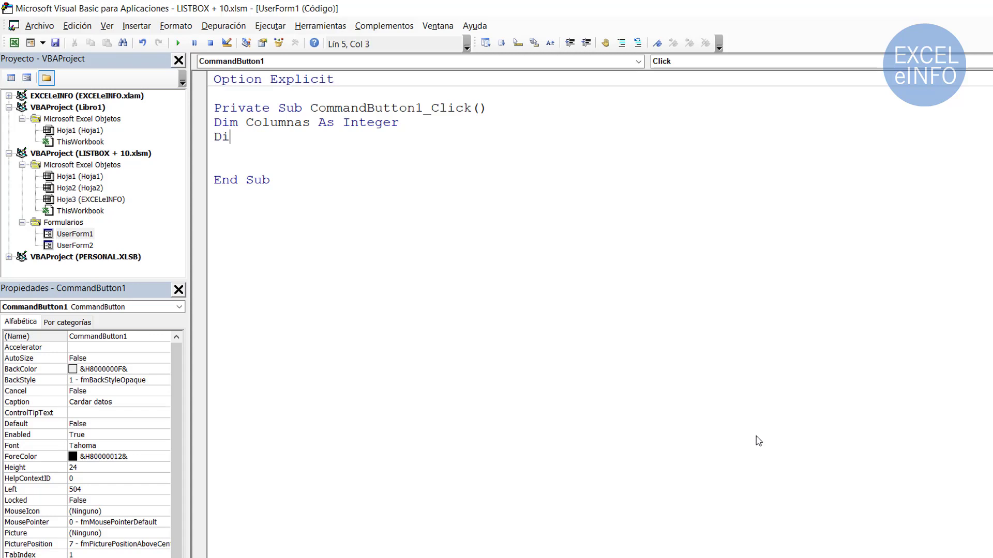
{"action": "type", "text": "m "}
{"action": "type", "text": "MiRango"}
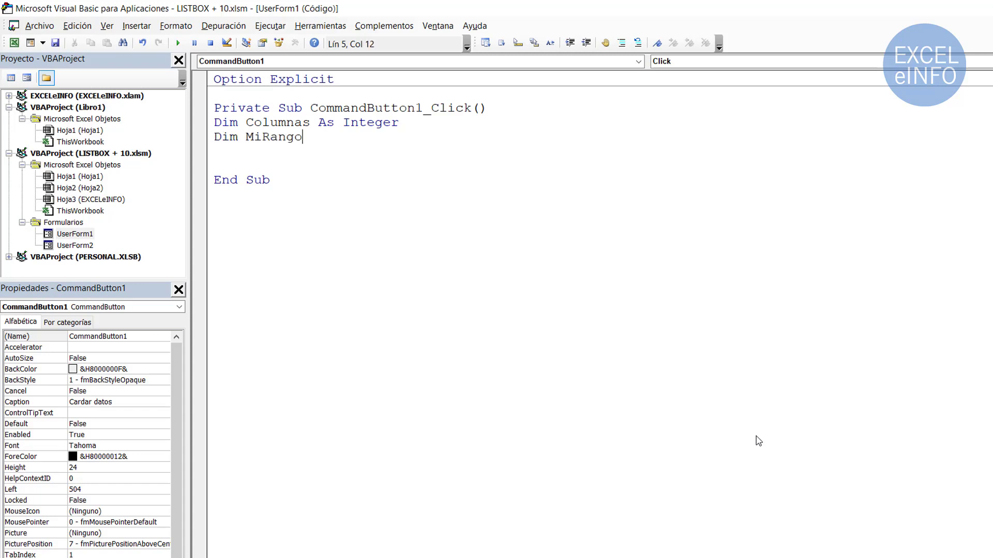
{"action": "type", "text": " as ra"}
{"action": "key", "text": "Tab"}
{"action": "key", "text": "Return"}
{"action": "key", "text": "Return"}
- Add Set MiRango = ThisWorkbook.Sheets("Hoja1").Range("A1").CurrentRegion, then switch to Excel
{"action": "type", "text": "S"}
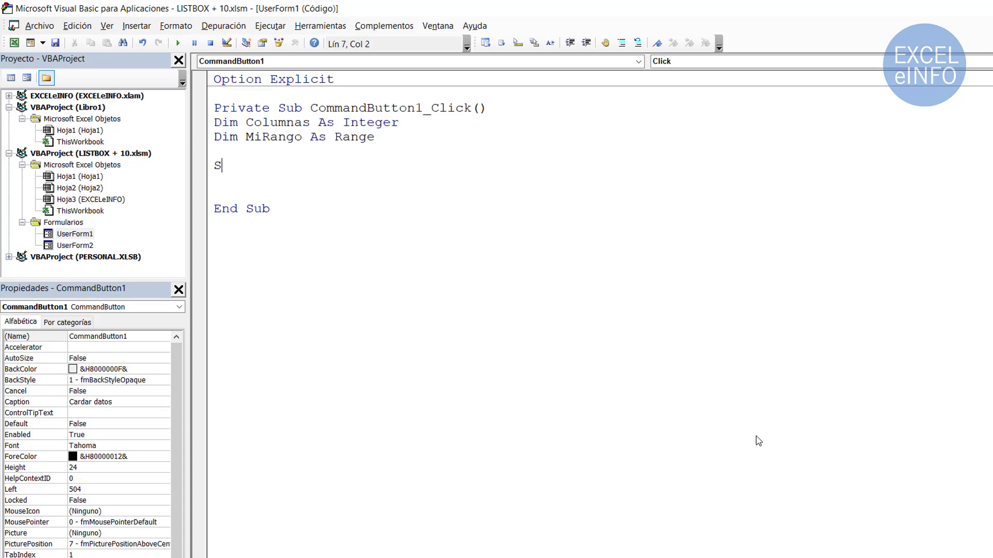
{"action": "type", "text": "et"}
{"action": "key", "text": "BackSpace"}
{"action": "key", "text": "BackSpace"}
{"action": "key", "text": "BackSpace"}
{"action": "type", "text": "Set"}
{"action": "type", "text": " M"}
{"action": "type", "text": "iRango"}
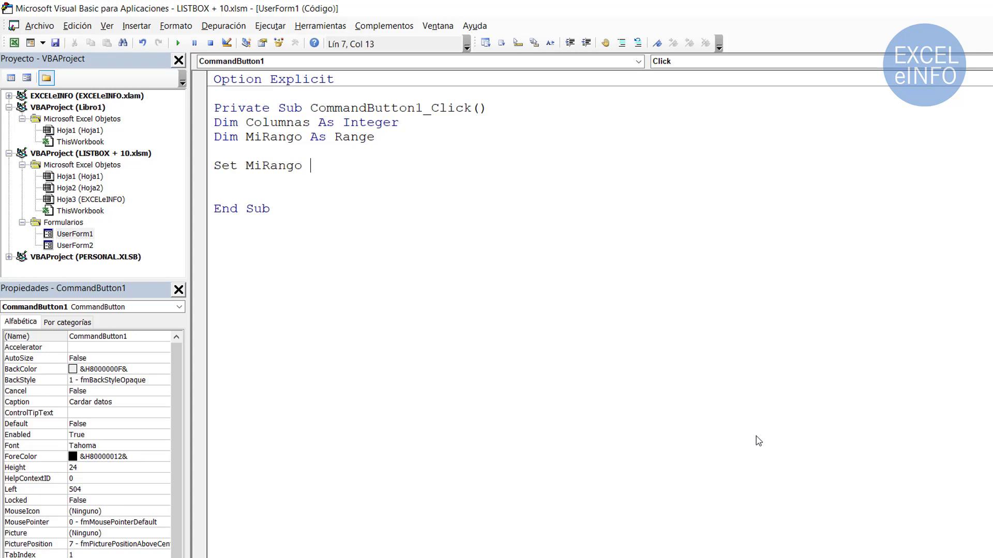
{"action": "type", "text": " = "}
{"action": "type", "text": "thisw"}
{"action": "type", "text": "orkboo"}
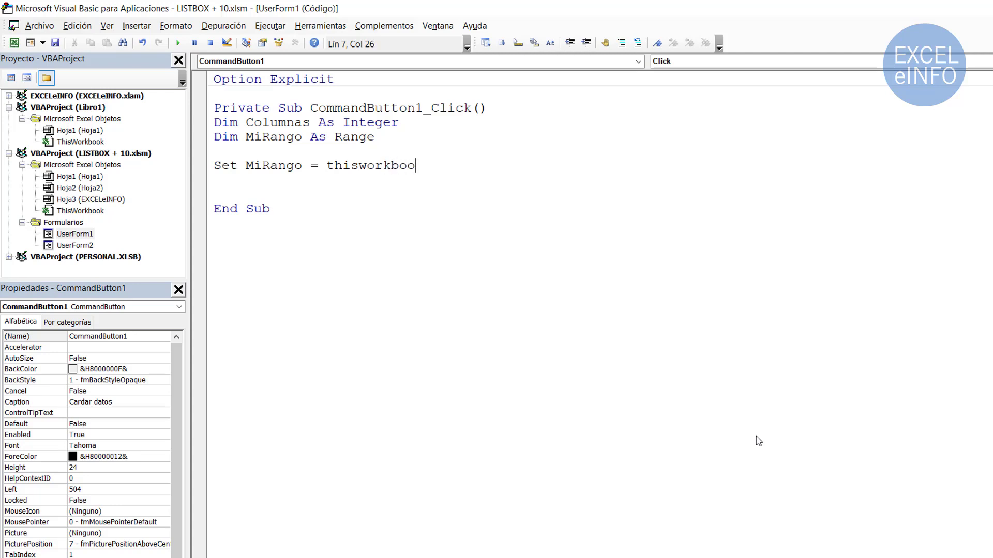
{"action": "type", "text": "k.Sh"}
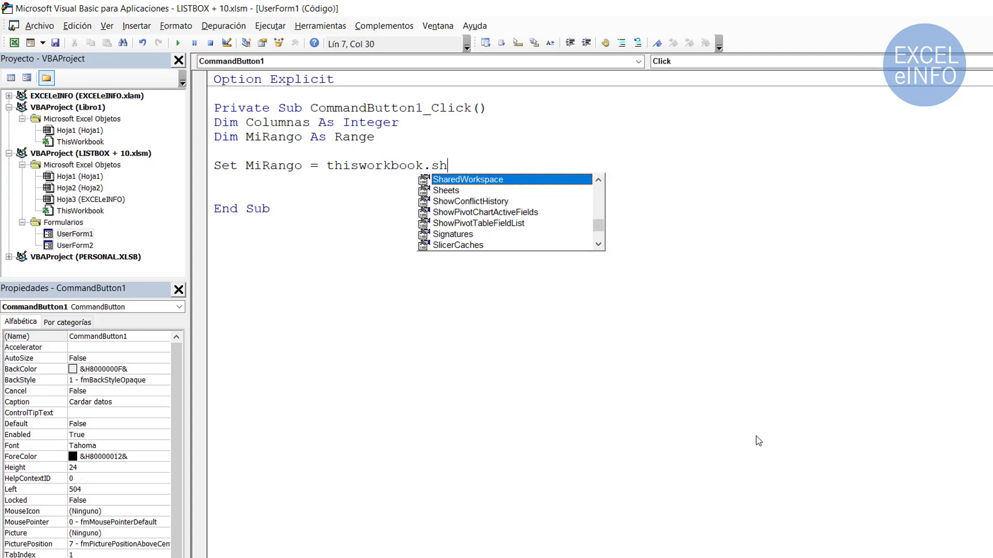
{"action": "type", "text": "e"}
{"action": "key", "text": "Tab"}
{"action": "type", "text": "(\""}
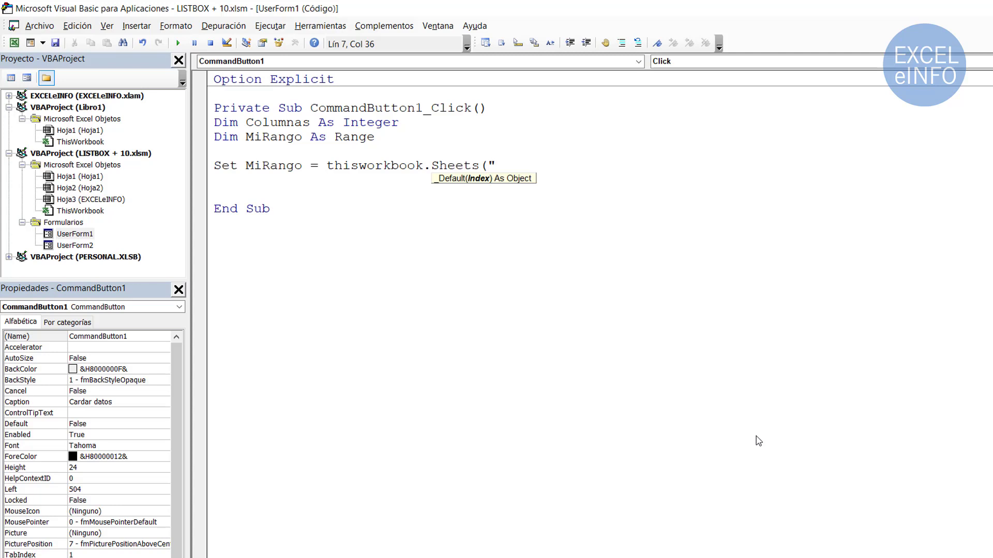
{"action": "type", "text": "Hoja1"}
{"action": "type", "text": "\")."}
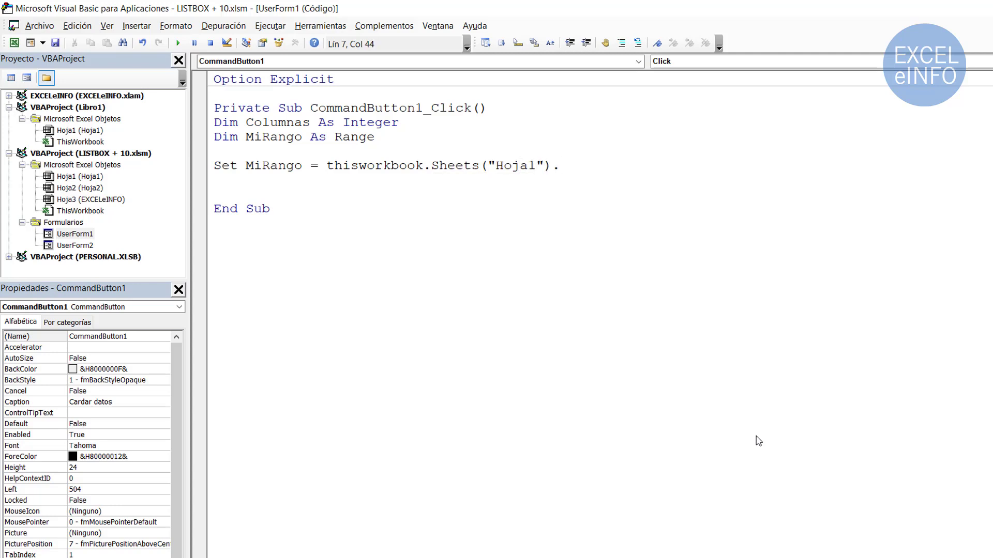
{"action": "type", "text": "RAng"}
{"action": "key", "text": "BackSpace"}
{"action": "key", "text": "BackSpace"}
{"action": "key", "text": "BackSpace"}
{"action": "type", "text": "ange"}
{"action": "type", "text": "(\"A1"}
{"action": "type", "text": "\""}
{"action": "type", "text": ").Curre"}
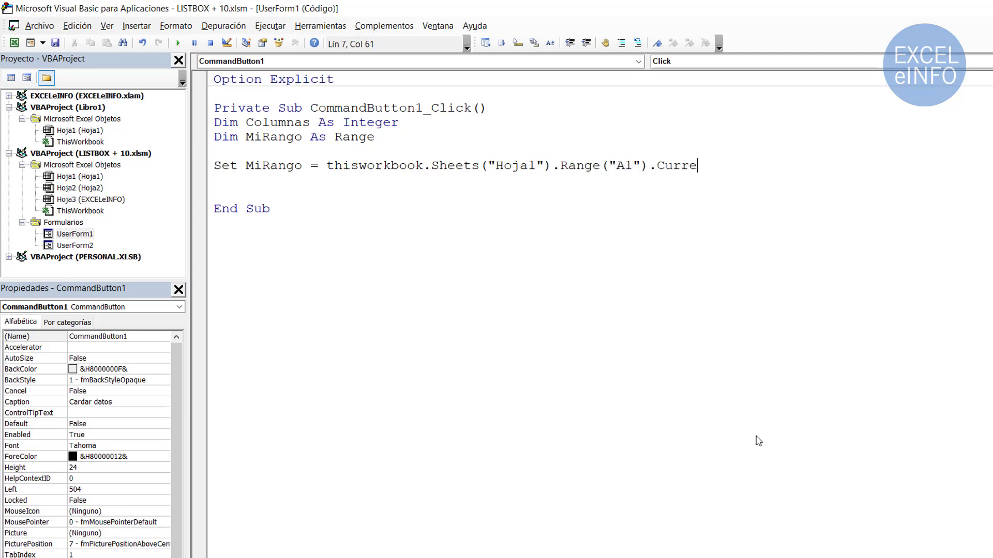
{"action": "type", "text": "nr"}
{"action": "key", "text": "BackSpace"}
{"action": "key", "text": "ctrl+space"}
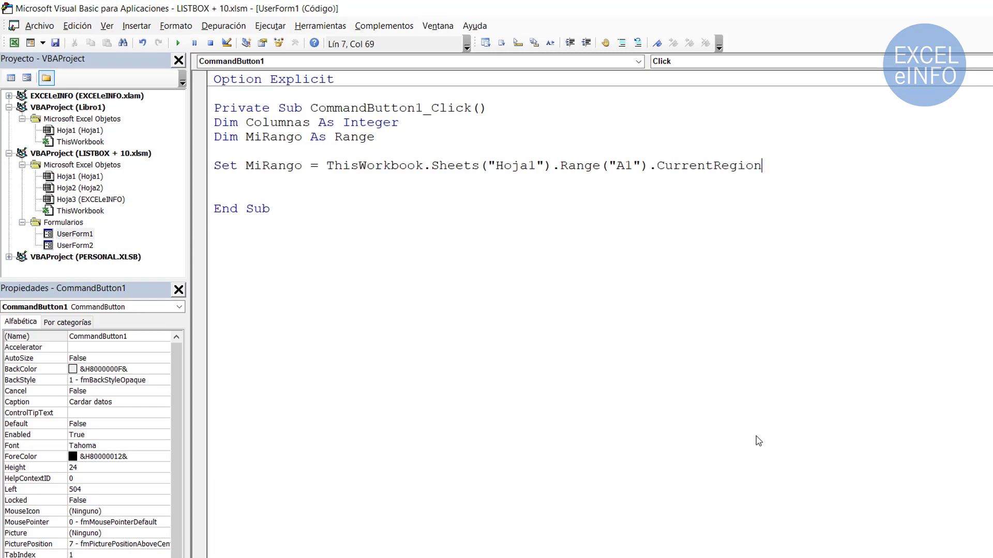
{"action": "key", "text": "ctrl+shift+Left"}
{"action": "key", "text": "alt+Tab"}
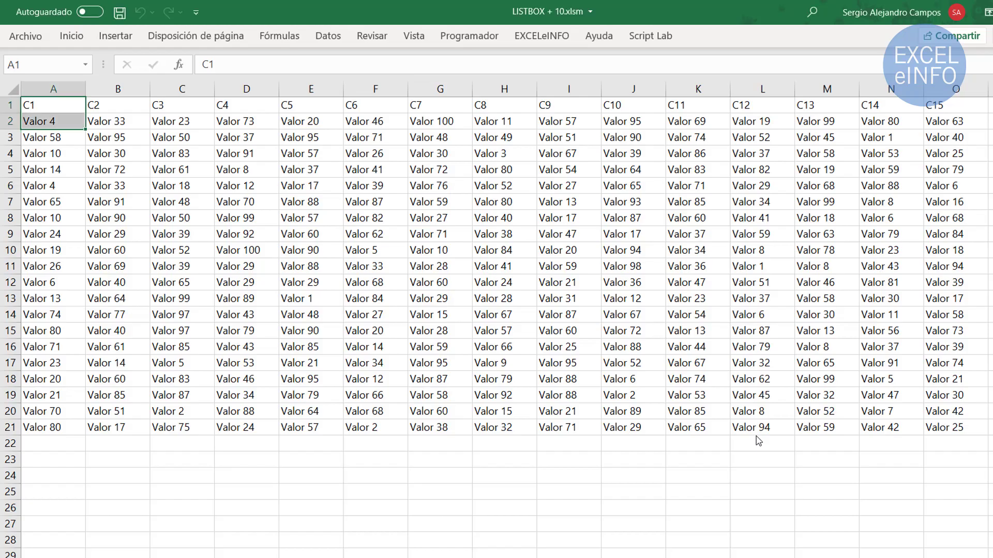
- Check the A1:O21 current region, then add Columnas = MiRango.Columns.Count below the Set line
{"action": "key", "text": "ctrl+a"}
{"action": "key", "text": "alt+Tab"}
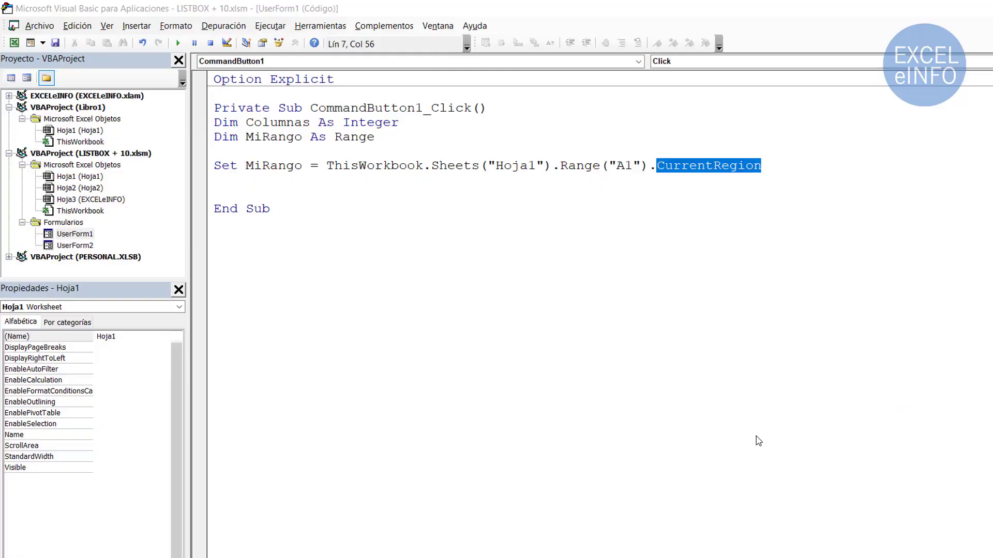
{"action": "key", "text": "Home"}
{"action": "key", "text": "Down"}
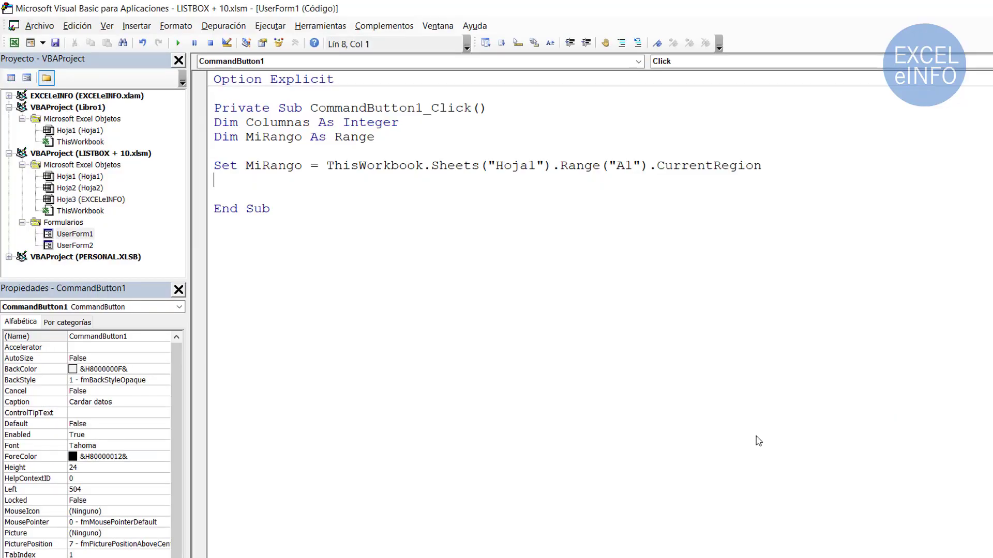
{"action": "key", "text": "Return"}
{"action": "type", "text": "Colu"}
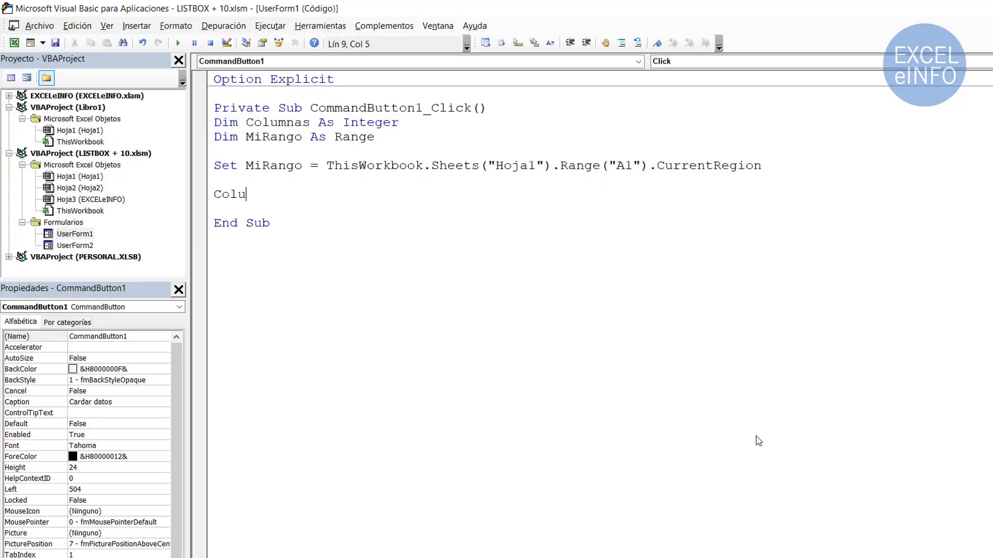
{"action": "type", "text": "mnas = "}
{"action": "type", "text": "MiRango"}
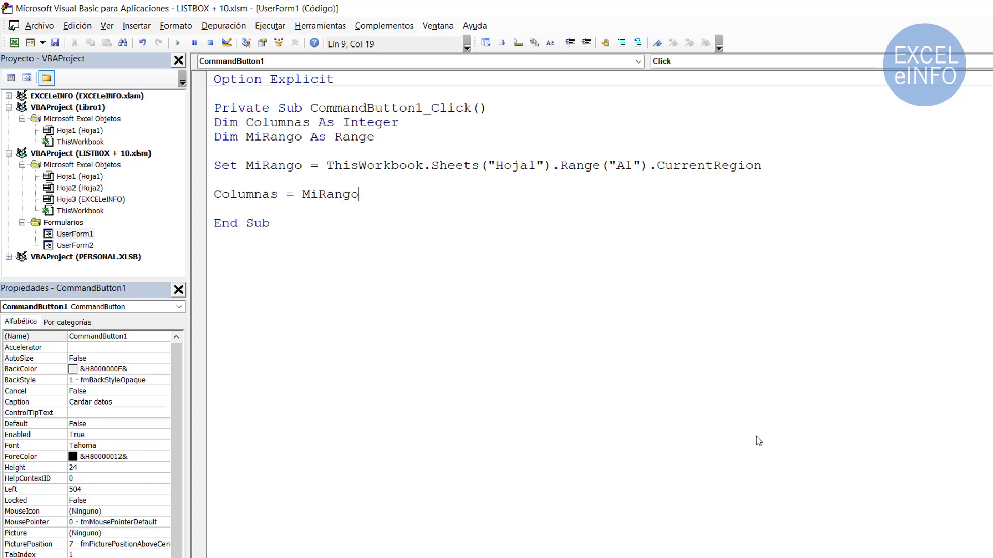
{"action": "type", "text": ".Colu"}
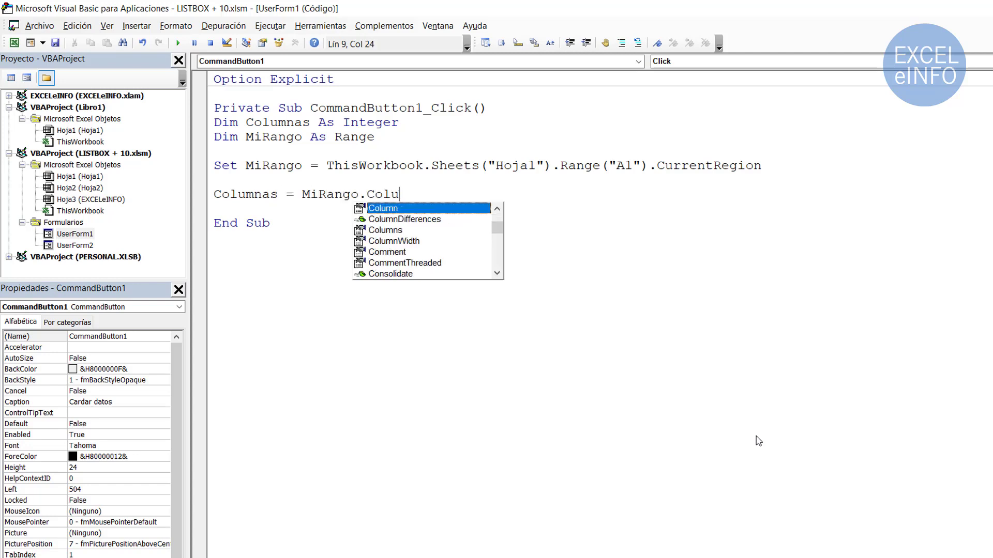
{"action": "type", "text": "mns."}
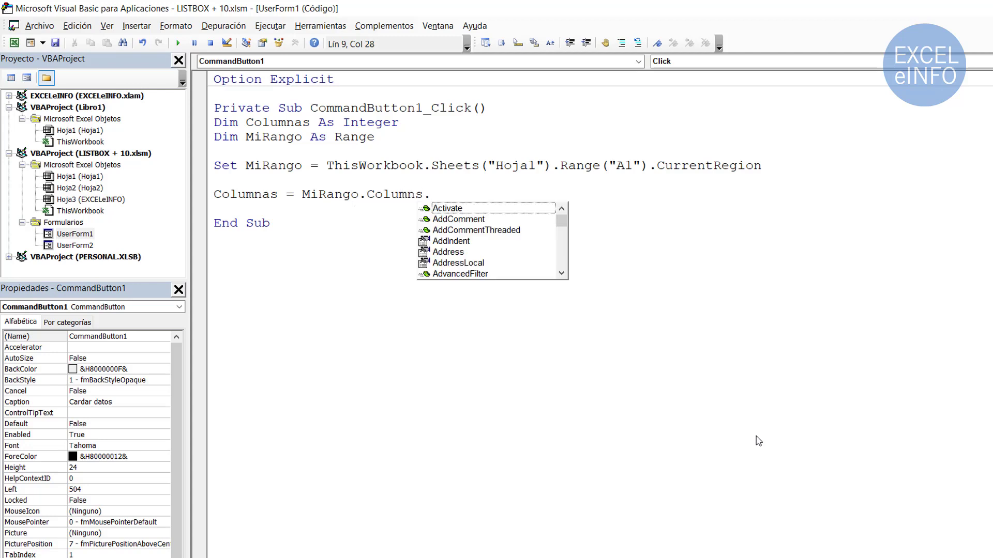
{"action": "type", "text": "count"}
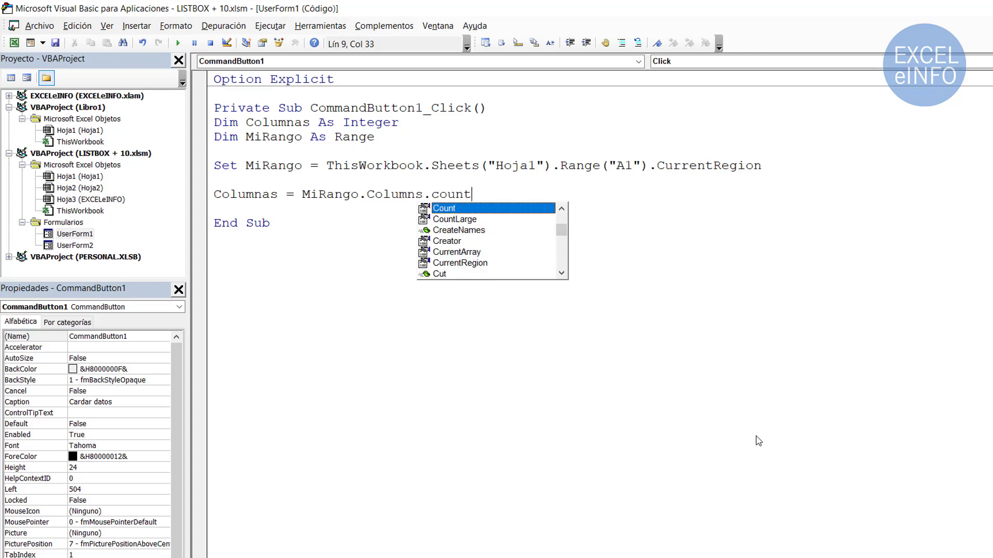
{"action": "key", "text": "Return"}
{"action": "key", "text": "Return"}
- Add the line Me.ListBox1.ColumnCount = Columnas
{"action": "type", "text": "m"}
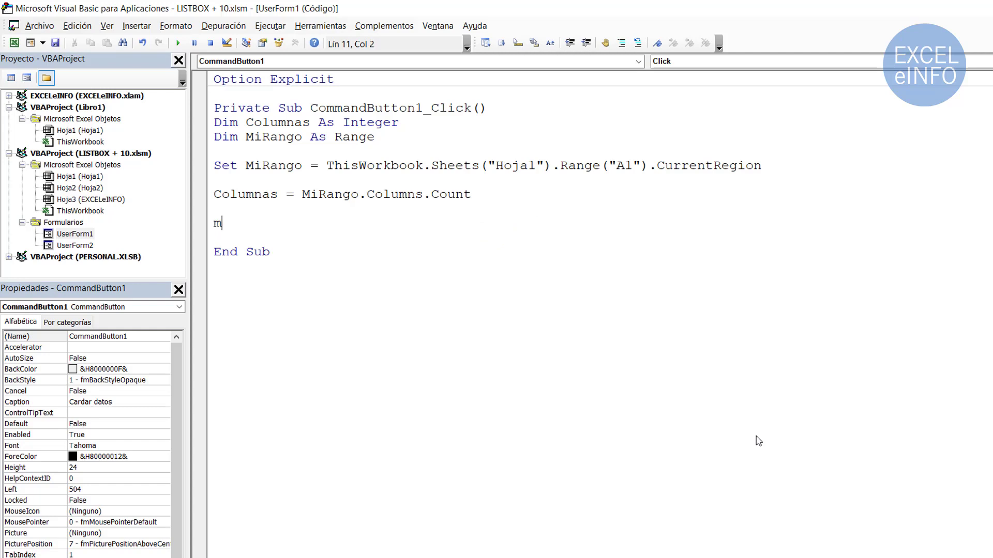
{"action": "type", "text": "e.li"}
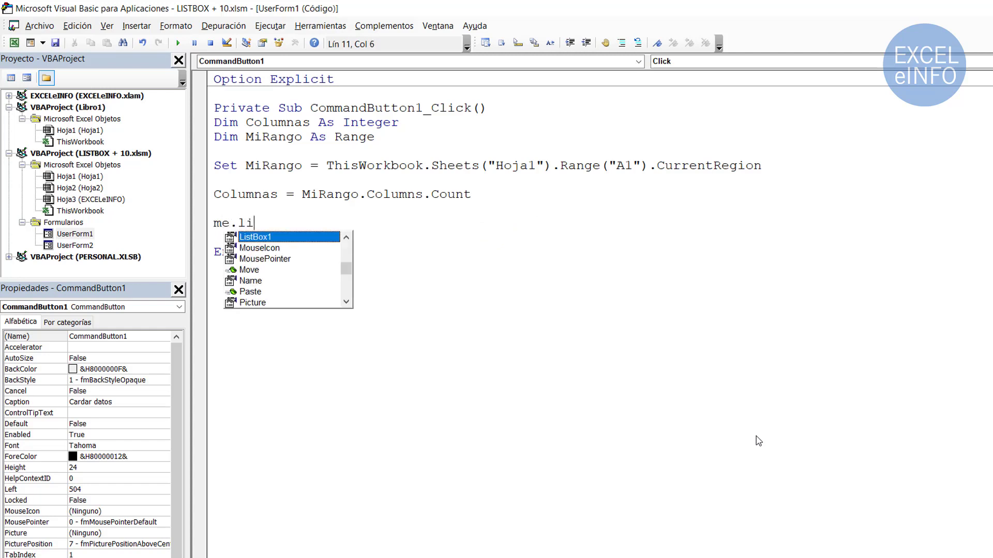
{"action": "key", "text": "Tab"}
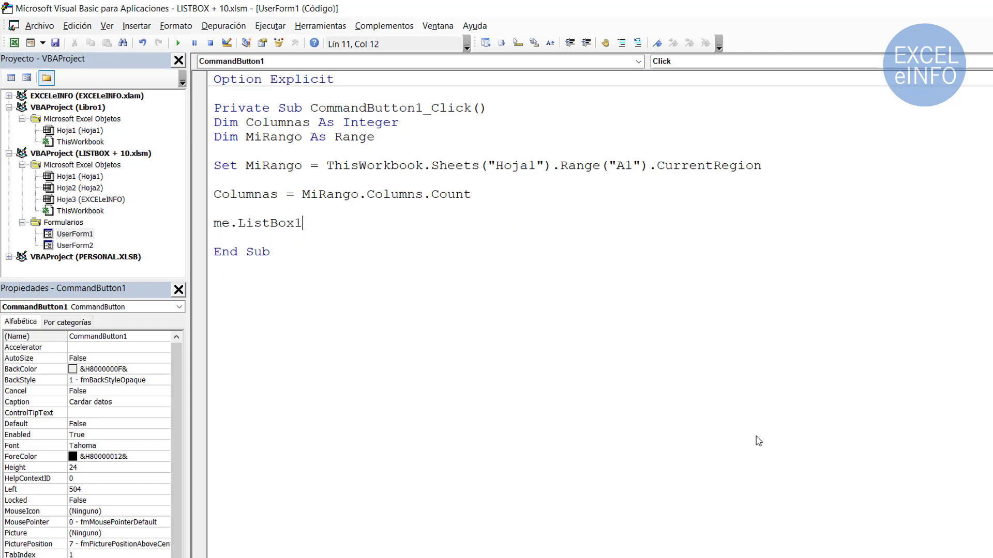
{"action": "type", "text": ".co"}
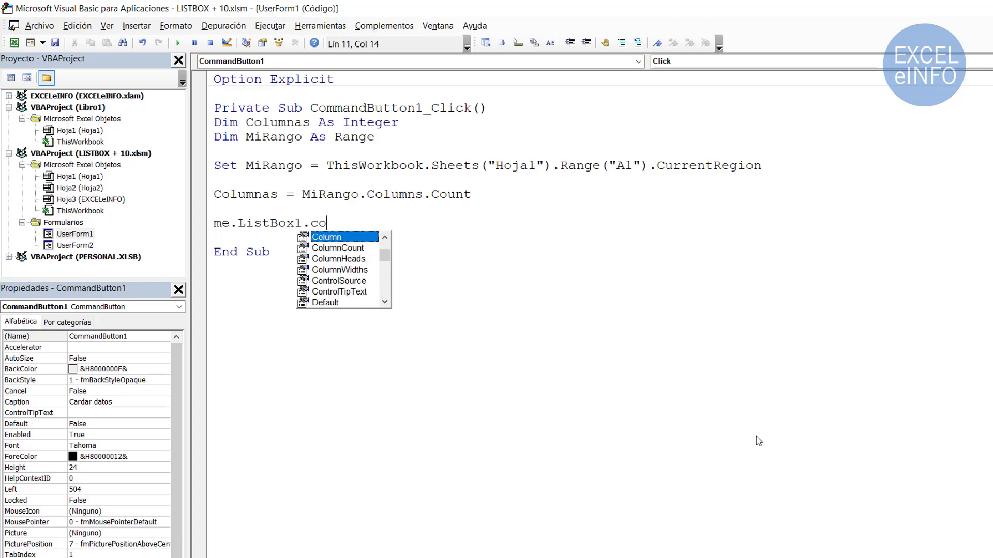
{"action": "type", "text": "lu"}
{"action": "key", "text": "Down"}
{"action": "key", "text": "Tab"}
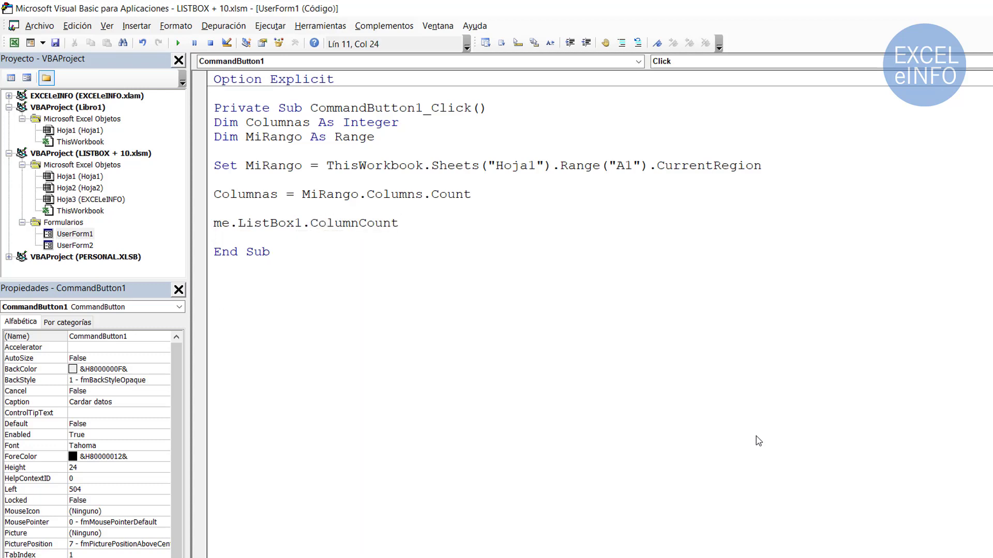
{"action": "type", "text": " = Columnas"}
{"action": "key", "text": "F1"}
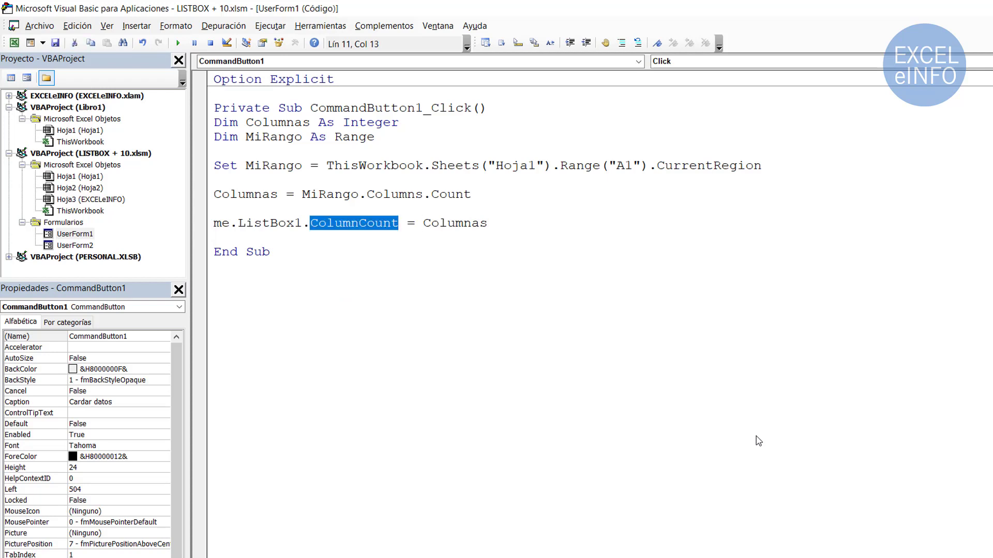
{"action": "key", "text": "End"}
{"action": "key", "text": "ctrl+shift+Left"}
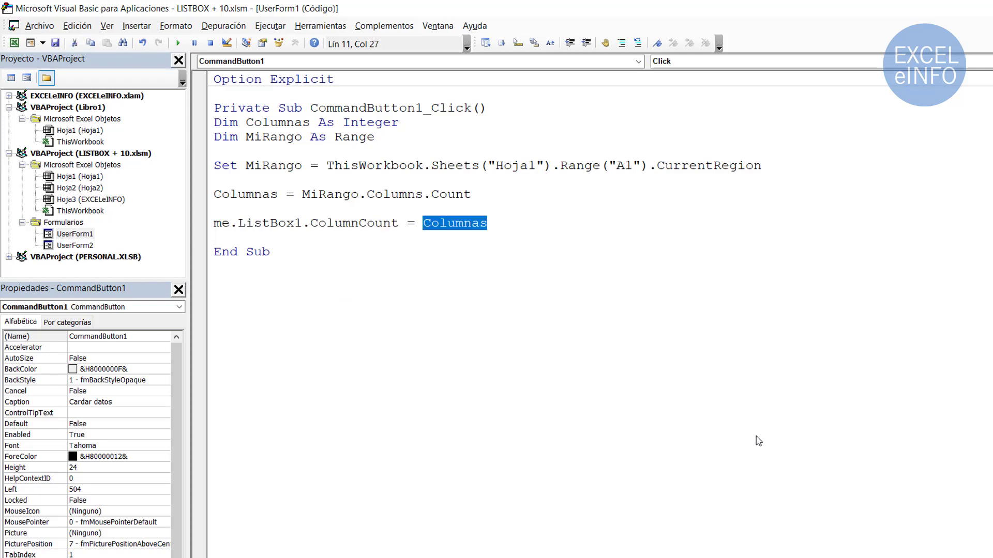
{"action": "key", "text": "End"}
{"action": "key", "text": "Return"}
- Add Me.ListBox1.RowSource = MiRango.Address, then switch to the Excel workbook
{"action": "type", "text": "me"}
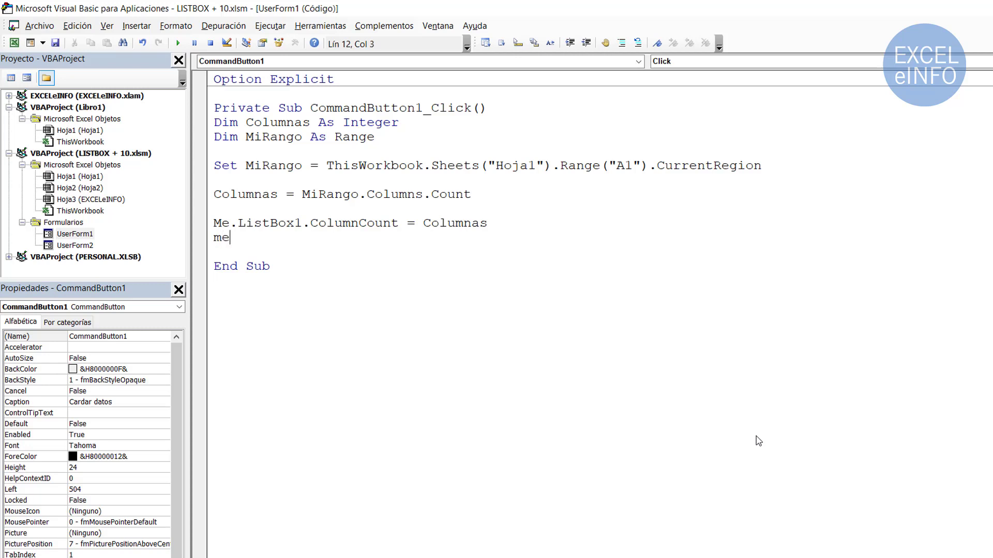
{"action": "type", "text": ".li"}
{"action": "key", "text": "Tab"}
{"action": "type", "text": ".row"}
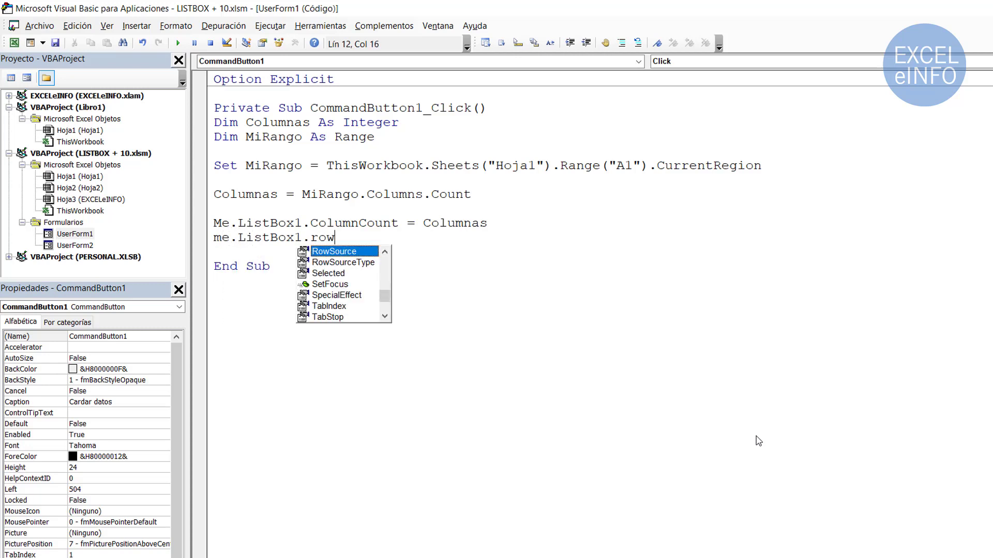
{"action": "key", "text": "Tab"}
{"action": "type", "text": "="}
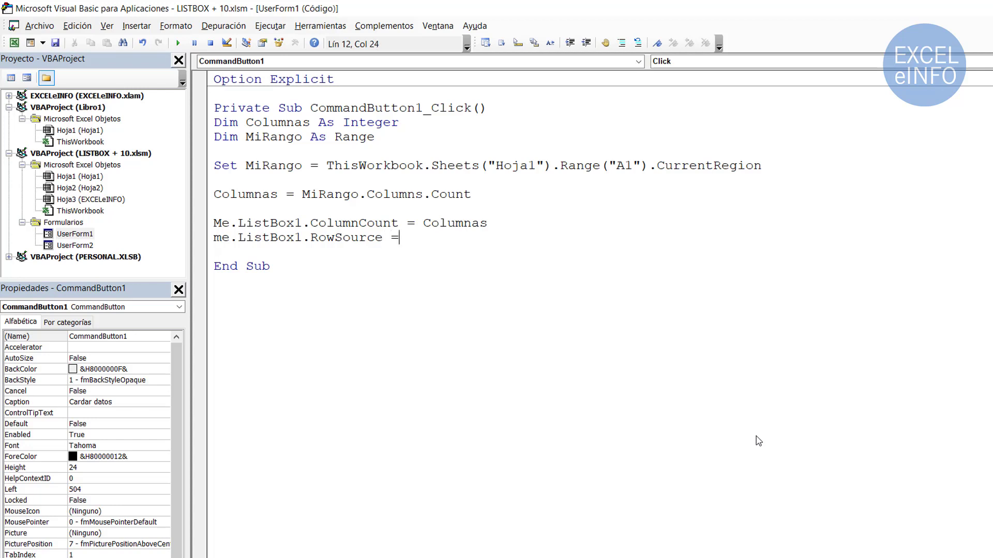
{"action": "type", "text": " MiRango"}
{"action": "type", "text": ".add"}
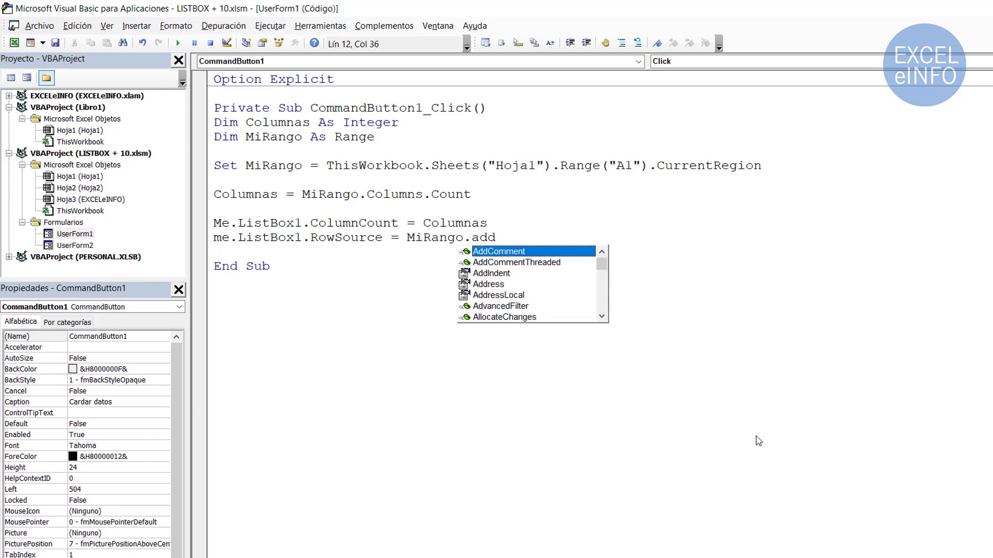
{"action": "type", "text": "r"}
{"action": "key", "text": "Tab"}
{"action": "key", "text": "ctrl+shift+Left"}
{"action": "key", "text": "Left"}
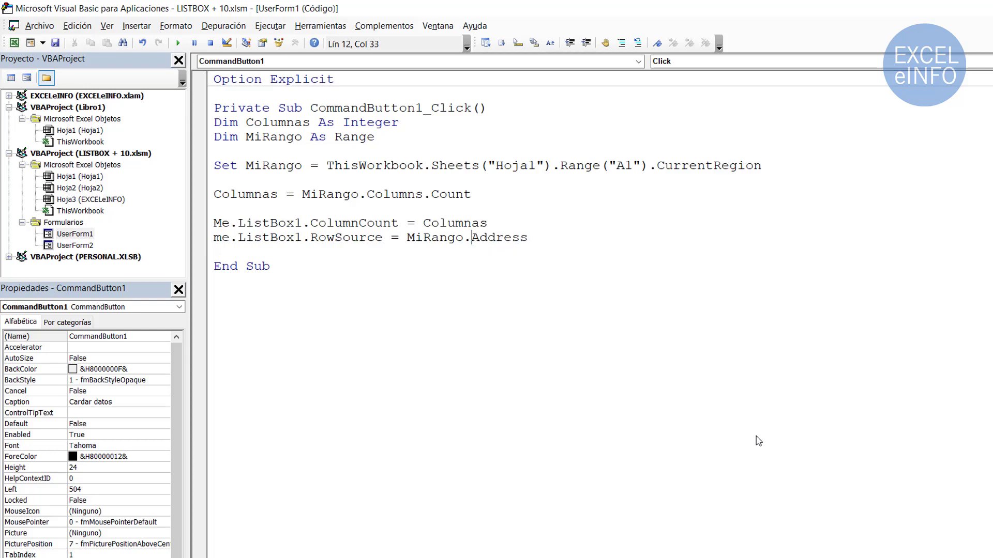
{"action": "key", "text": "Left"}
{"action": "key", "text": "ctrl+shift+Left"}
{"action": "left_click", "coordinate": [607, 240]}
{"action": "key", "text": "alt+Tab"}
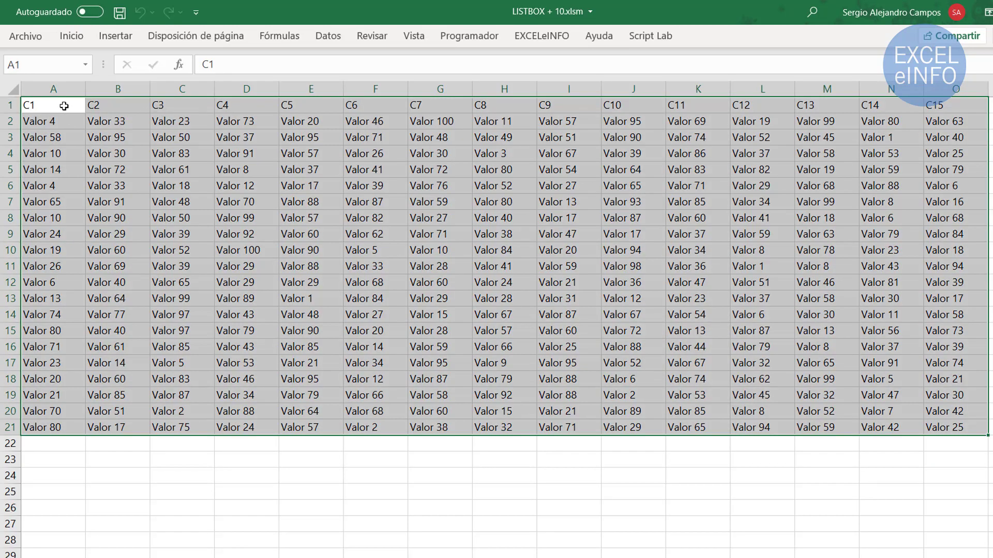
- Select the sheet data from A1, then run UserForm1 from the VBA editor
{"action": "mouse_move", "coordinate": [65, 106]}
{"action": "left_mouse_down"}
{"action": "mouse_move", "coordinate": [722, 337]}
{"action": "mouse_move", "coordinate": [937, 430]}
{"action": "left_mouse_up"}
{"action": "key", "text": "alt+Tab"}
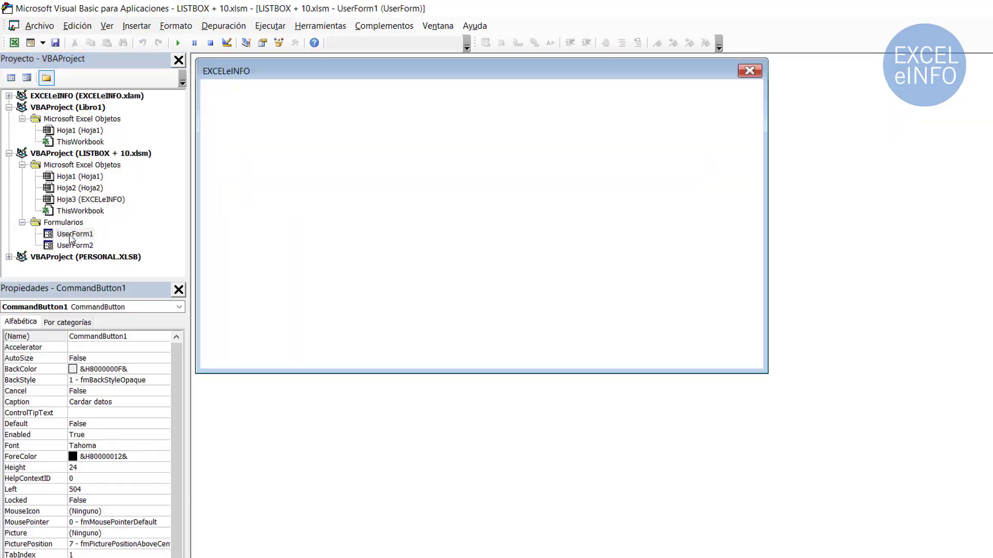
{"action": "left_click", "coordinate": [178, 42]}
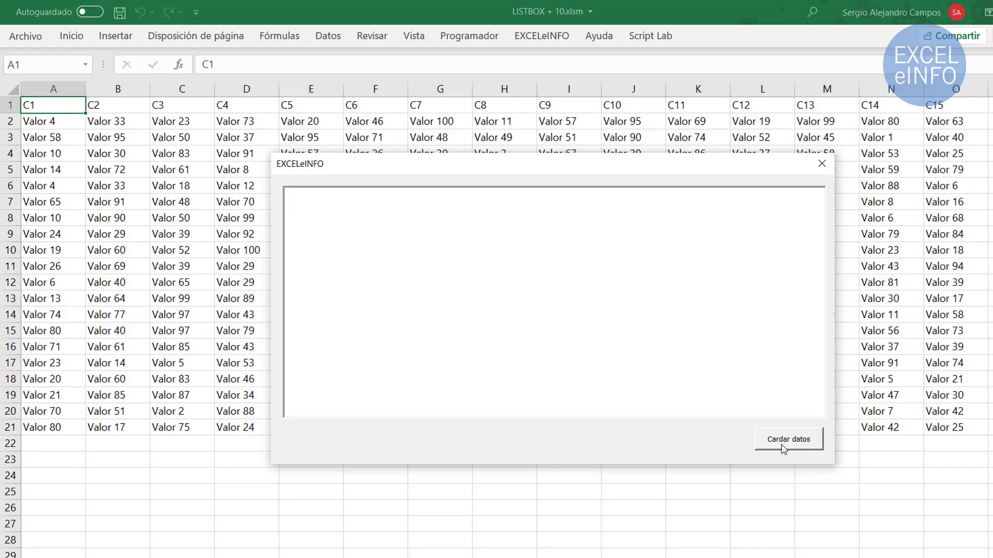
- Load the data with Cardar datos, scroll through columns C1–C15, then close the form
{"action": "left_click", "coordinate": [783, 448]}
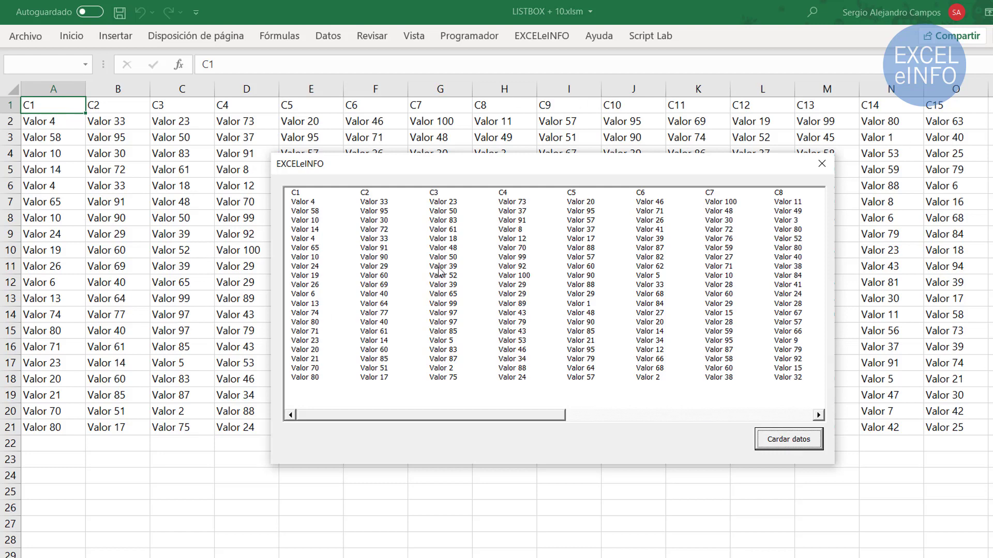
{"action": "left_click", "coordinate": [696, 421]}
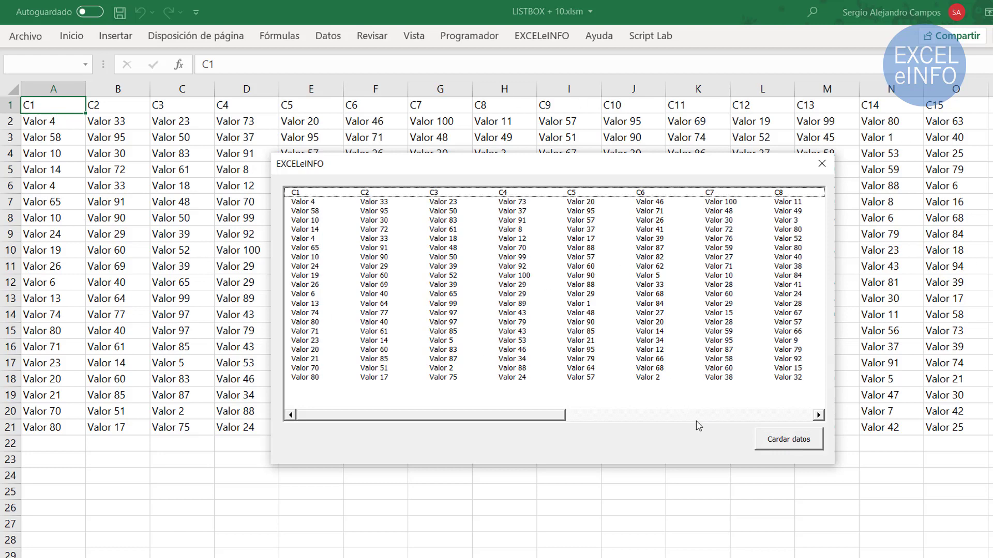
{"action": "left_click", "coordinate": [696, 417]}
{"action": "left_click", "coordinate": [800, 193]}
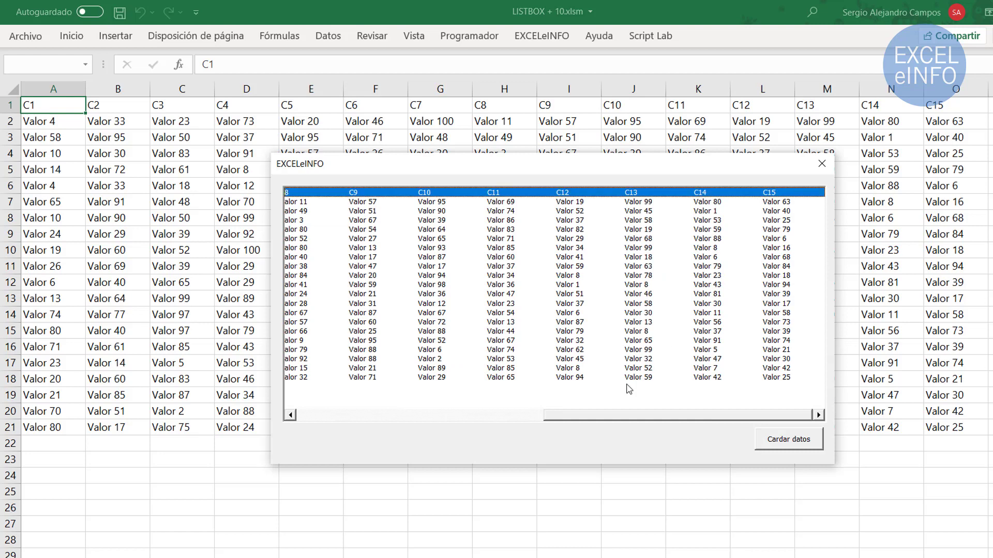
{"action": "left_click", "coordinate": [527, 416]}
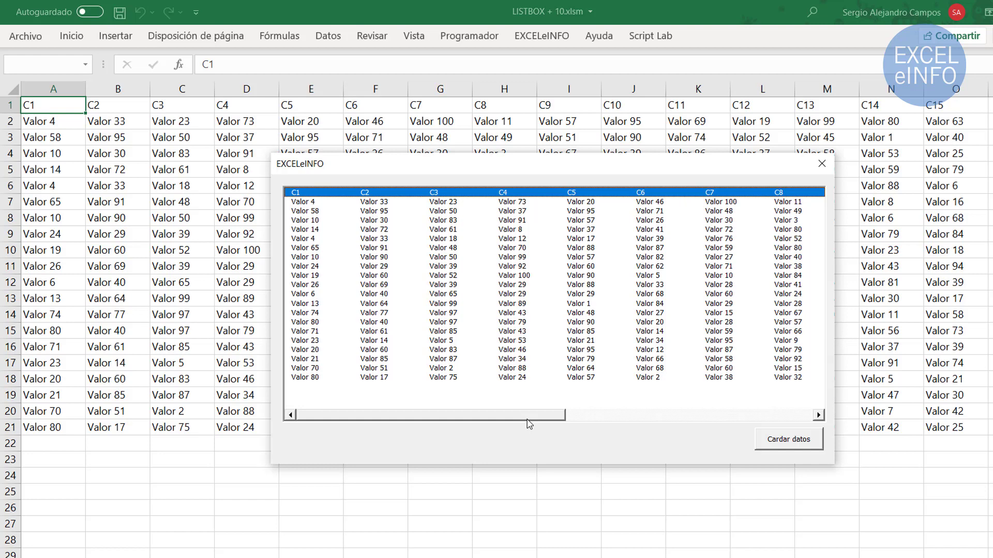
{"action": "left_click", "coordinate": [822, 164]}
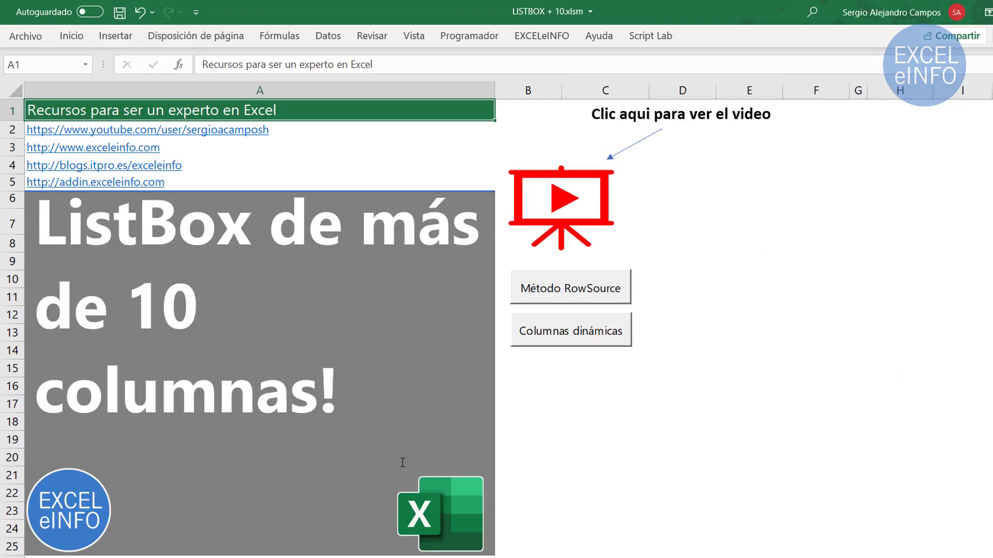
- Preview the empty 'Columnas dinámicas' form, close it, and return to the VBA editor
{"action": "left_click", "coordinate": [573, 340]}
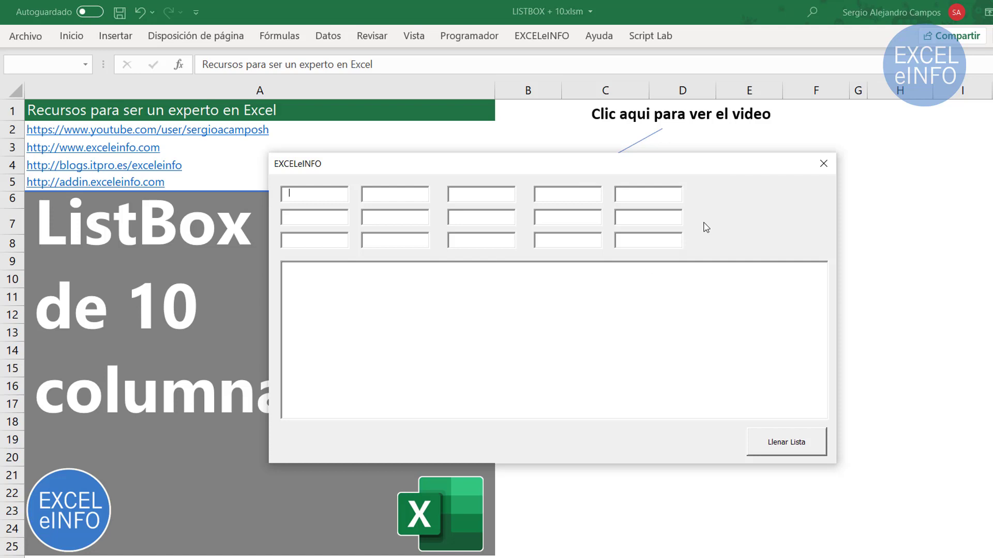
{"action": "left_click", "coordinate": [826, 172]}
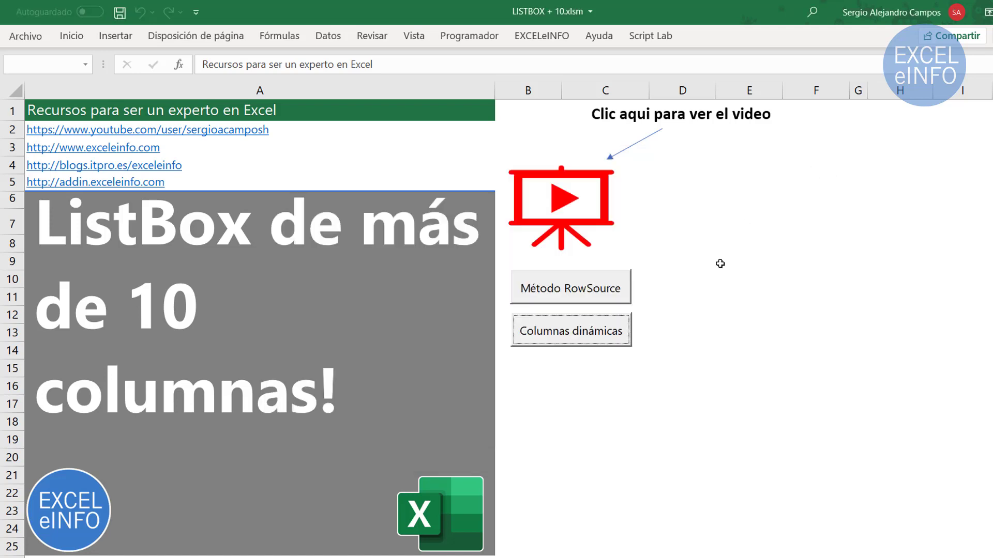
{"action": "left_click", "coordinate": [700, 376]}
{"action": "key", "text": "alt+Tab"}
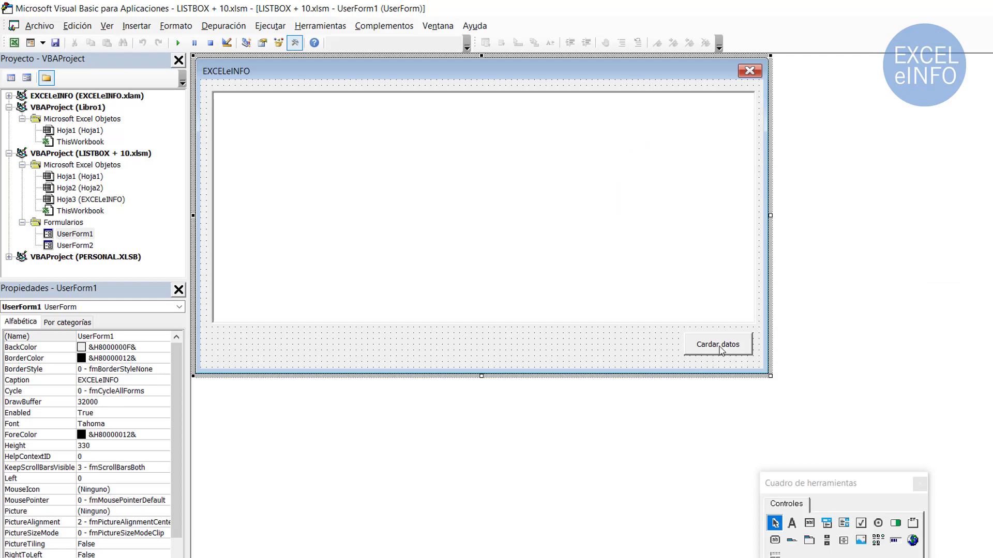
- Open UserForm2's code and add an empty UserForm_Initialize procedure
{"action": "double_click", "coordinate": [76, 246]}
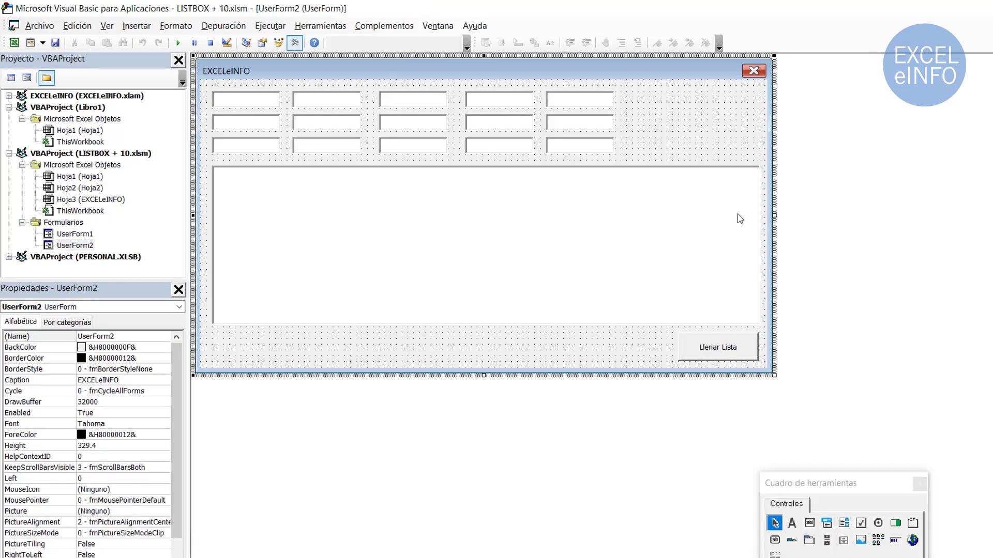
{"action": "right_click", "coordinate": [670, 98]}
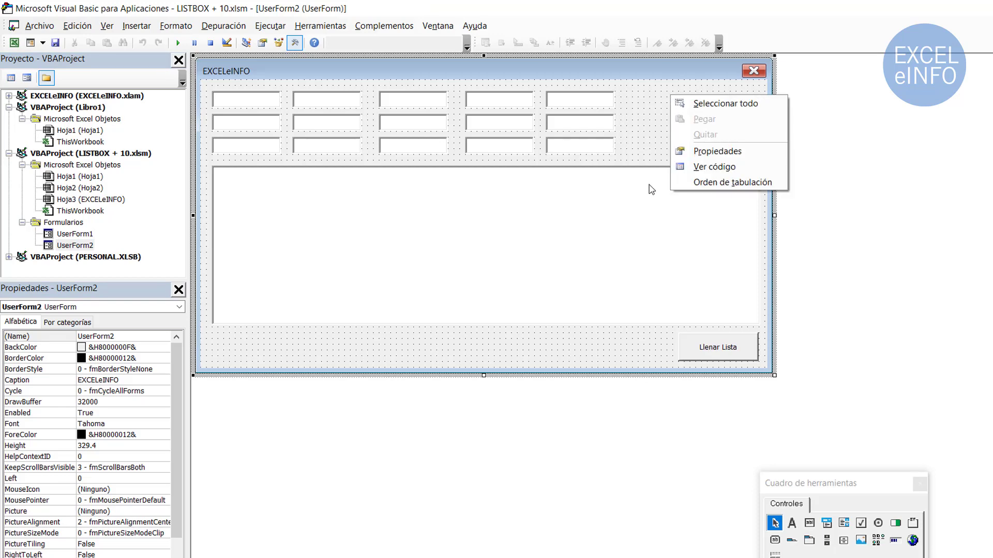
{"action": "left_click", "coordinate": [693, 181]}
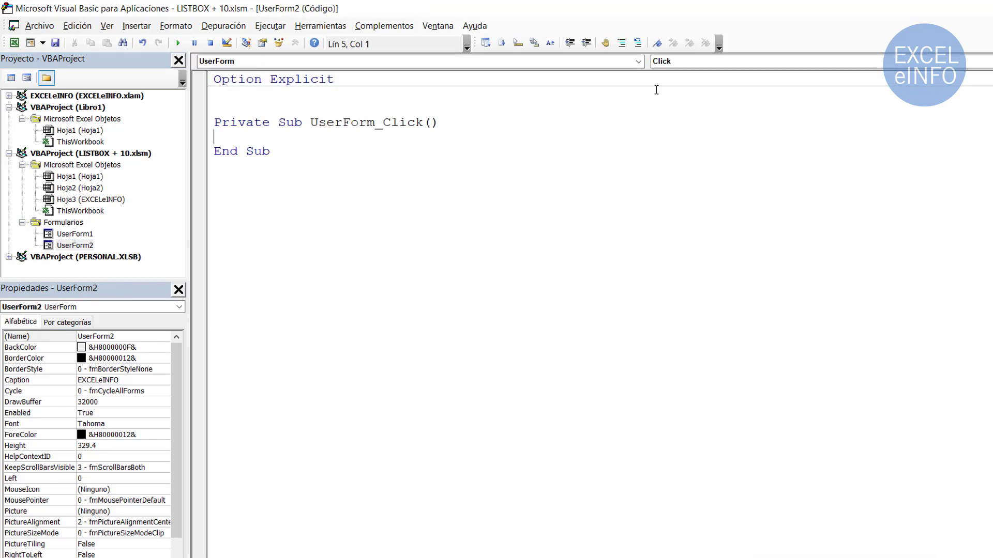
{"action": "left_click", "coordinate": [695, 63]}
{"action": "key", "text": "i"}
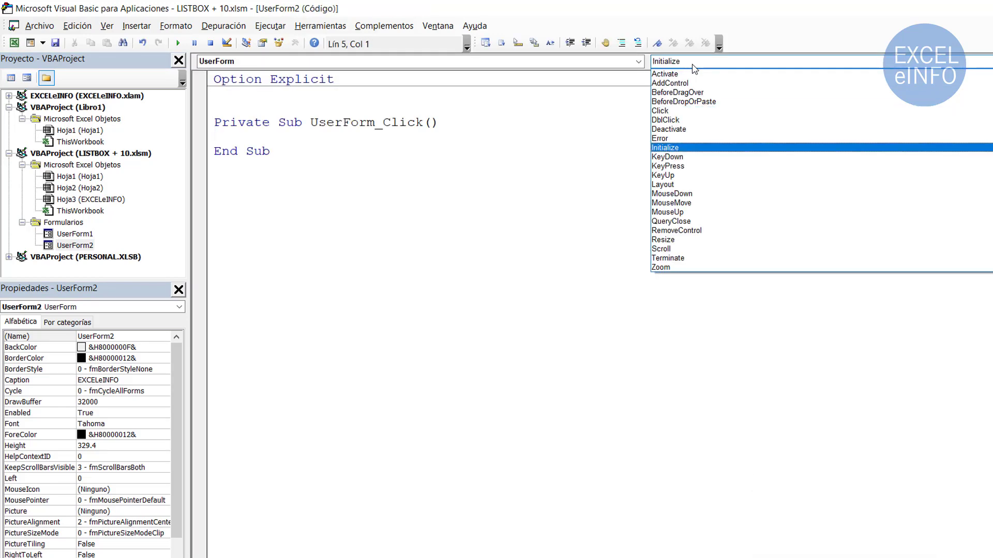
{"action": "left_click", "coordinate": [670, 148]}
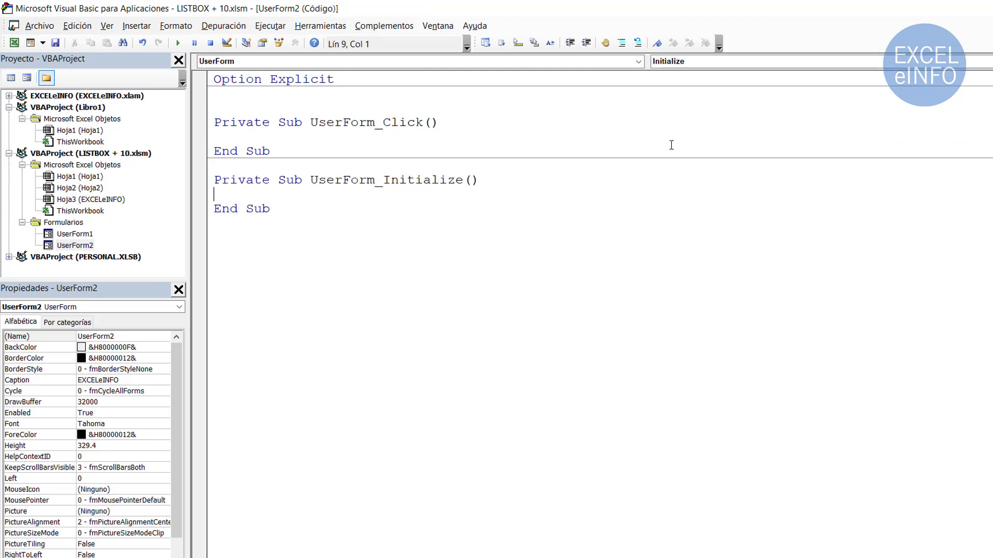
- Delete the unused UserForm_Click procedure and its leftover blank lines
{"action": "double_click", "coordinate": [343, 180]}
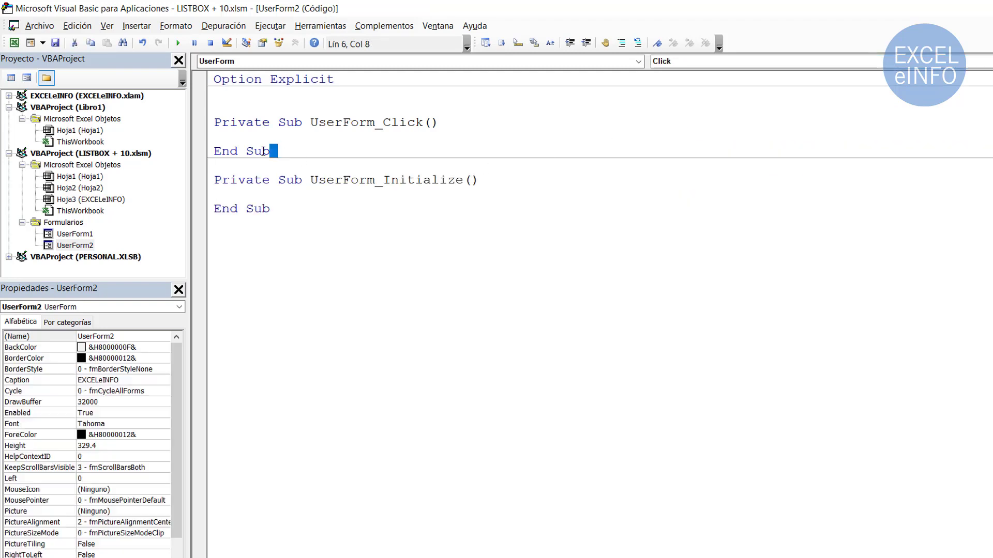
{"action": "left_click_drag", "start_coordinate": [272, 151], "coordinate": [189, 128]}
{"action": "key", "text": "Delete"}
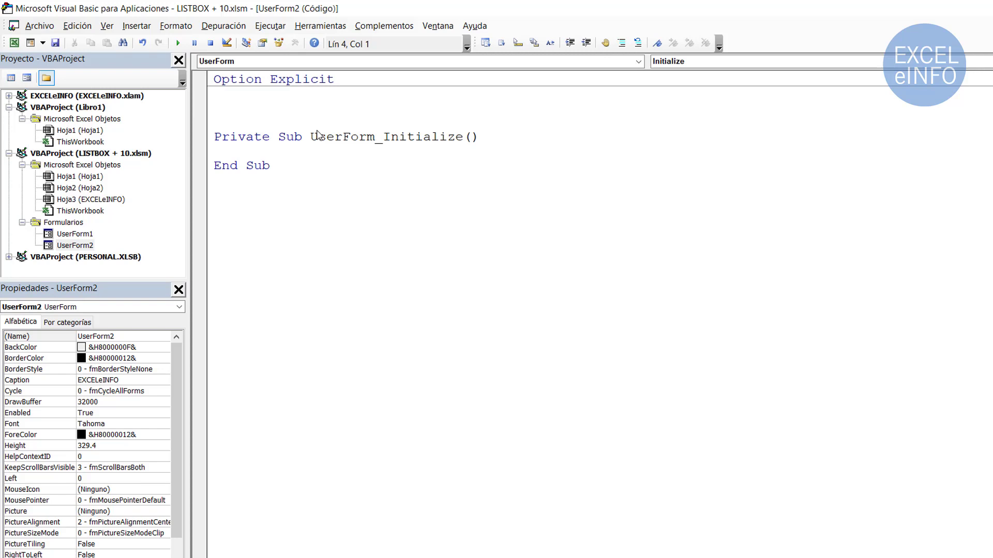
{"action": "key", "text": "BackSpace"}
{"action": "key", "text": "BackSpace"}
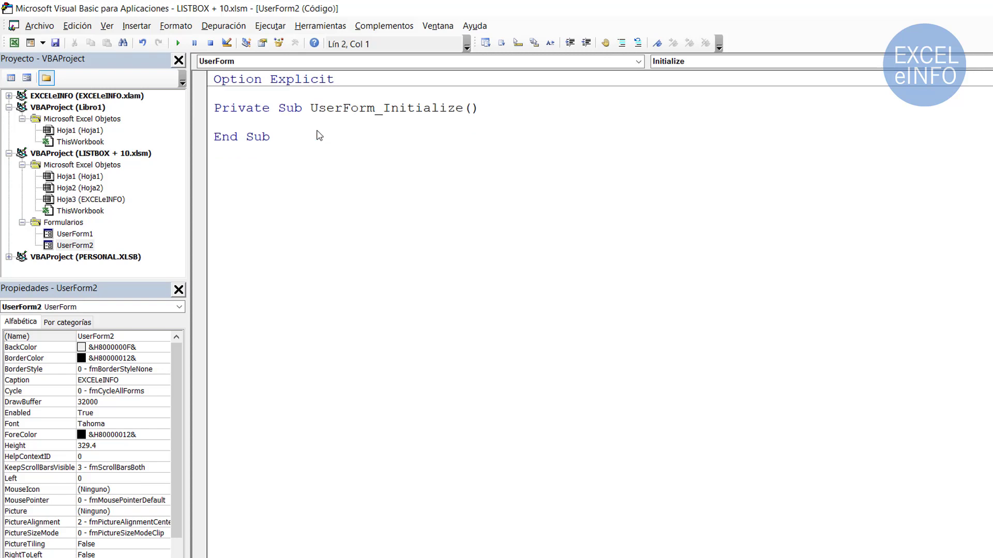
- Add a With Me.ListBox1 … End With block inside UserForm_Initialize
{"action": "key", "text": "Down"}
{"action": "key", "text": "End"}
{"action": "key", "text": "Return"}
{"action": "type", "text": "With "}
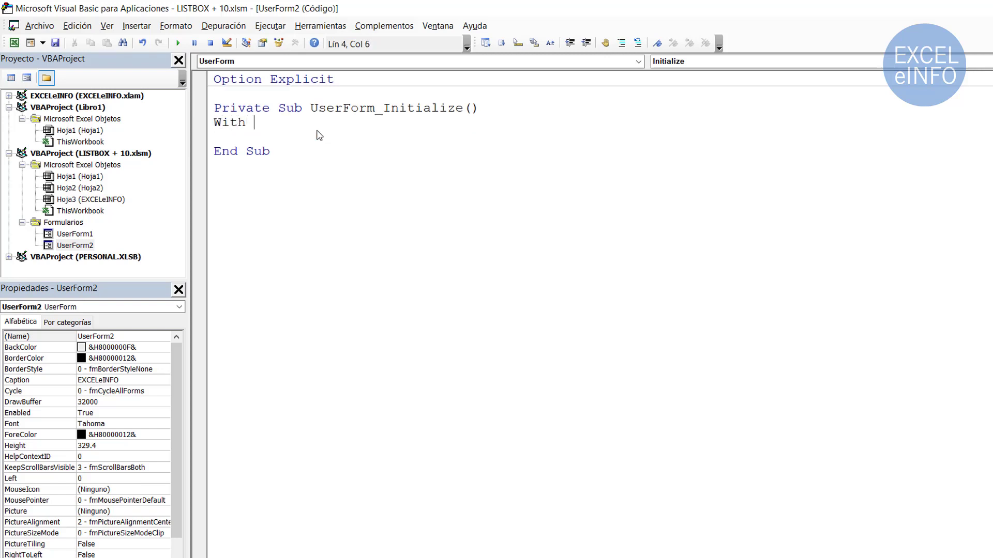
{"action": "type", "text": "List"}
{"action": "key", "text": "BackSpace"}
{"action": "key", "text": "BackSpace"}
{"action": "key", "text": "BackSpace"}
{"action": "key", "text": "BackSpace"}
{"action": "type", "text": "me."}
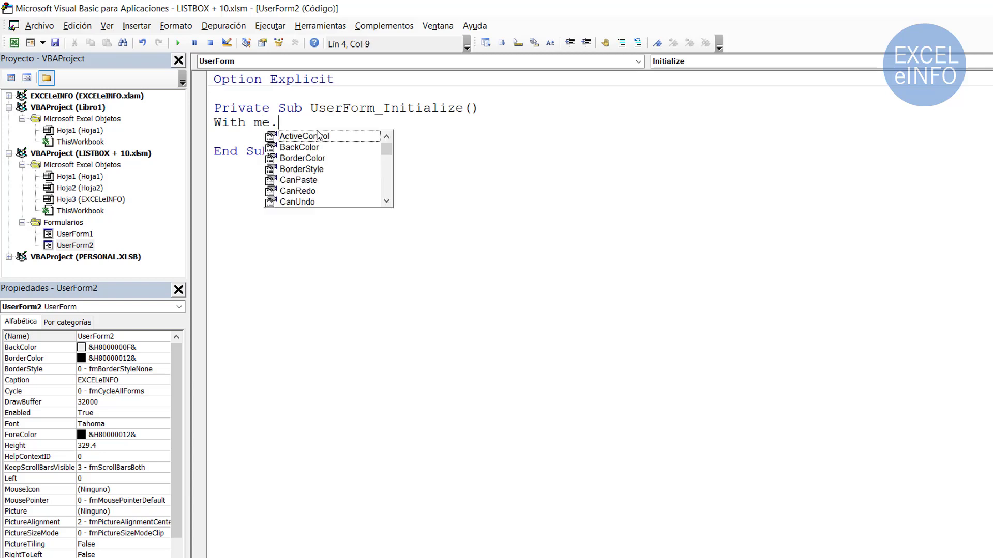
{"action": "type", "text": "li"}
{"action": "key", "text": "Tab"}
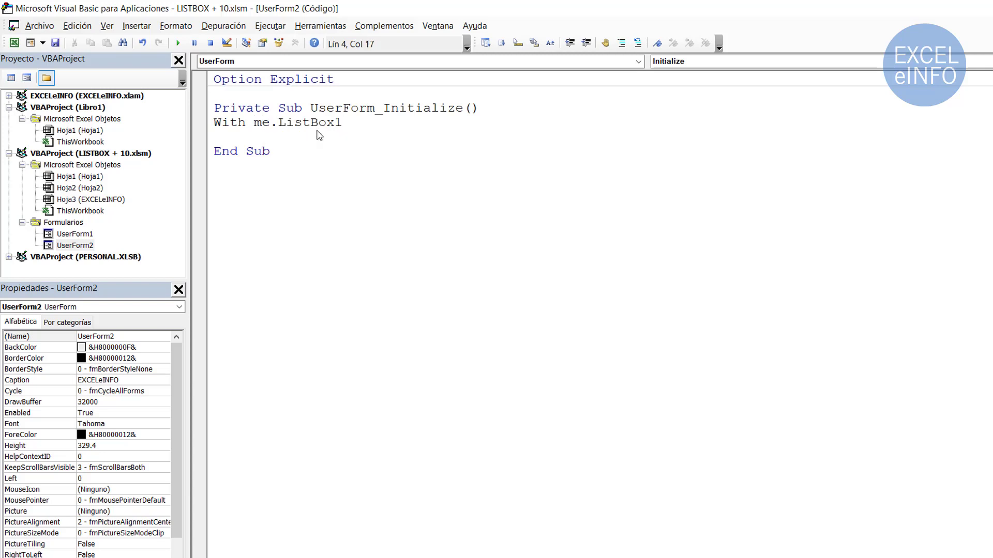
{"action": "key", "text": "Return"}
{"action": "key", "text": "Return"}
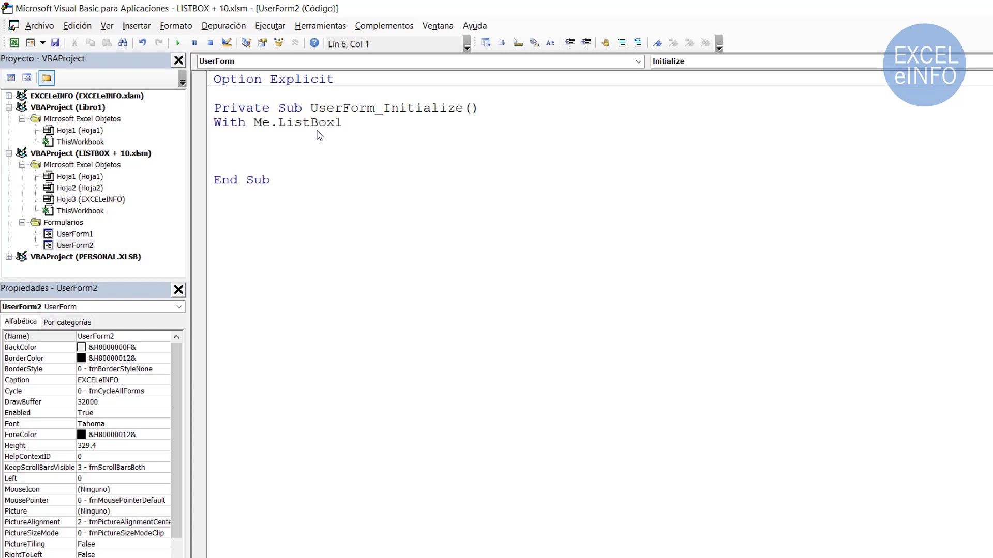
{"action": "type", "text": "end with"}
{"action": "key", "text": "Up"}
{"action": "key", "text": "Tab"}
- Add .ColumnCount = 10 inside the With block, then reopen UserForm2's design
{"action": "type", "text": ".colu"}
{"action": "key", "text": "Down"}
{"action": "key", "text": "Tab"}
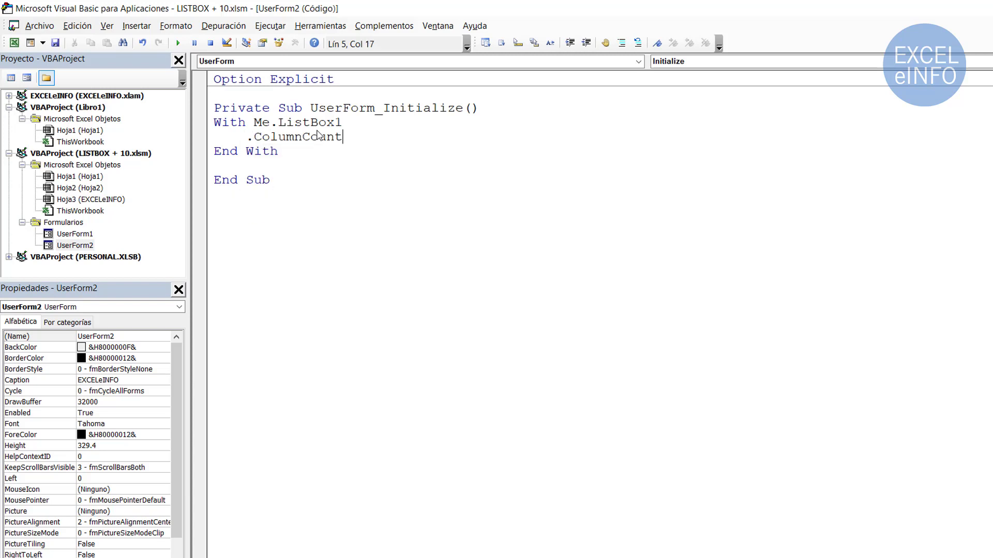
{"action": "type", "text": "= "}
{"action": "type", "text": "10"}
{"action": "double_click", "coordinate": [438, 109]}
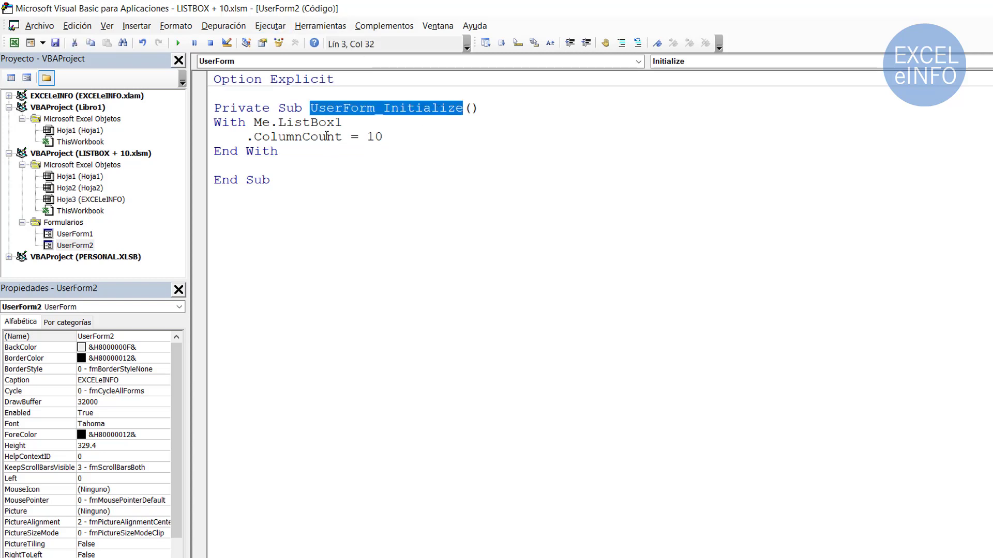
{"action": "double_click", "coordinate": [293, 137]}
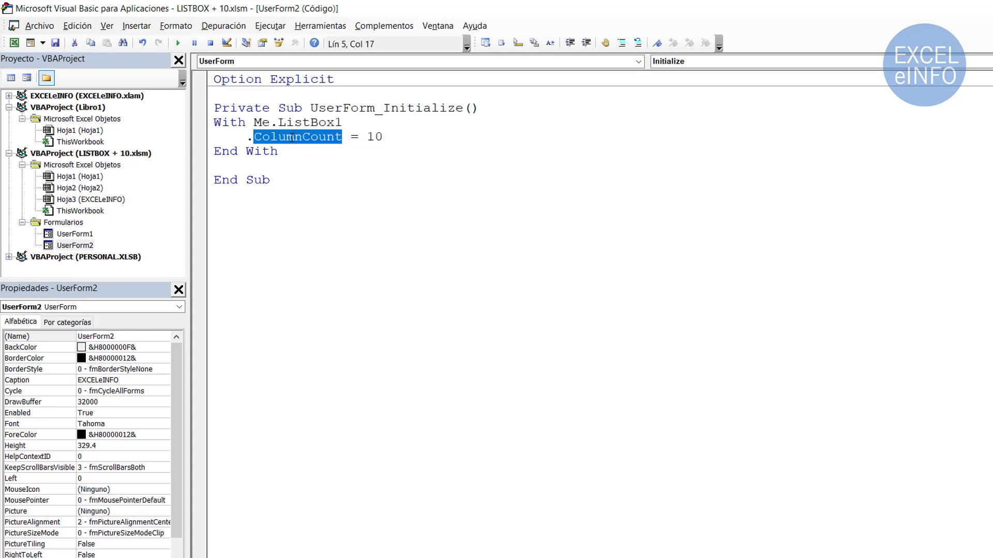
{"action": "double_click", "coordinate": [385, 137]}
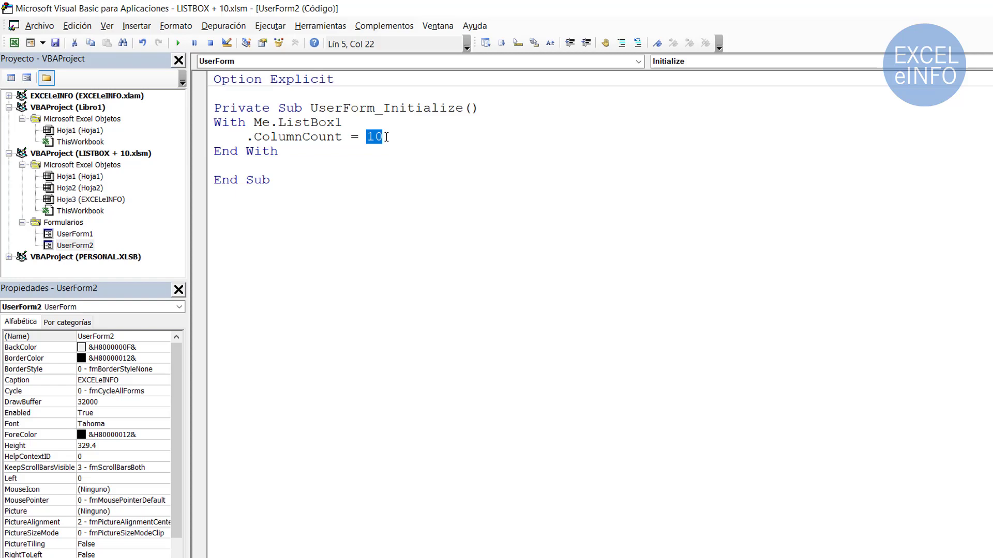
{"action": "left_click", "coordinate": [386, 137]}
{"action": "left_click", "coordinate": [82, 248]}
{"action": "double_click", "coordinate": [82, 248]}
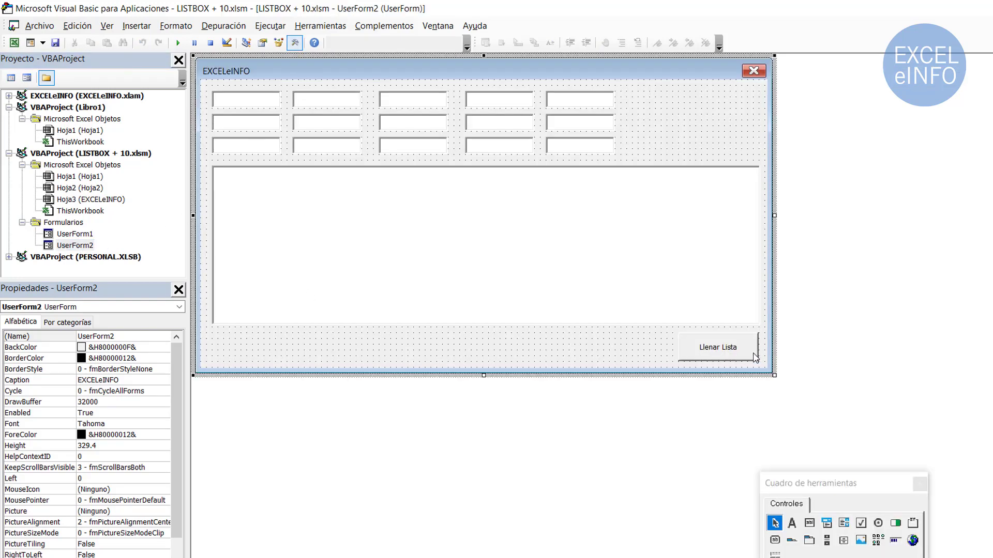
- Select the five text boxes and ListBox1 on UserForm2, then right-click the Llenar Lista button
{"action": "left_click", "coordinate": [726, 352]}
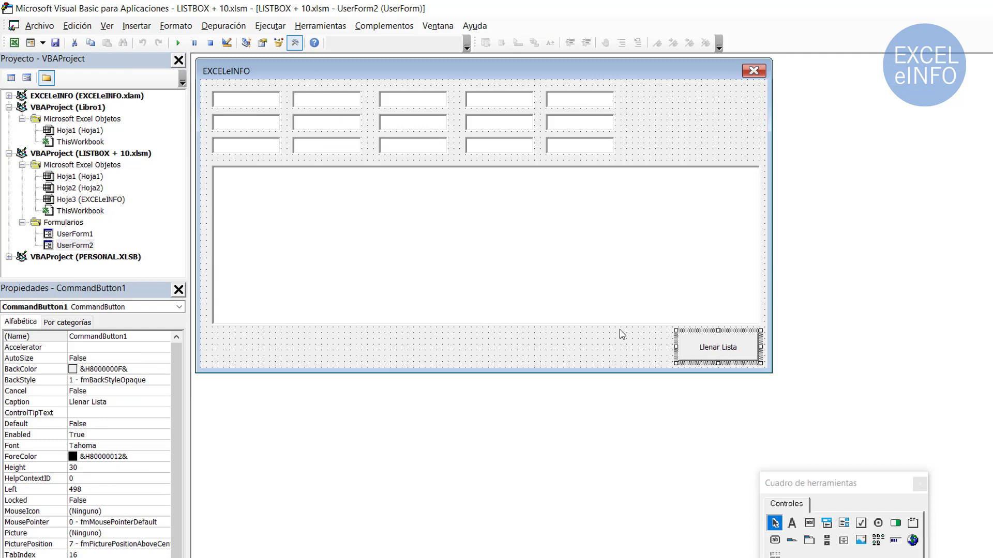
{"action": "left_click", "coordinate": [252, 98]}
{"action": "left_click", "coordinate": [331, 100]}
{"action": "left_click", "coordinate": [408, 102]}
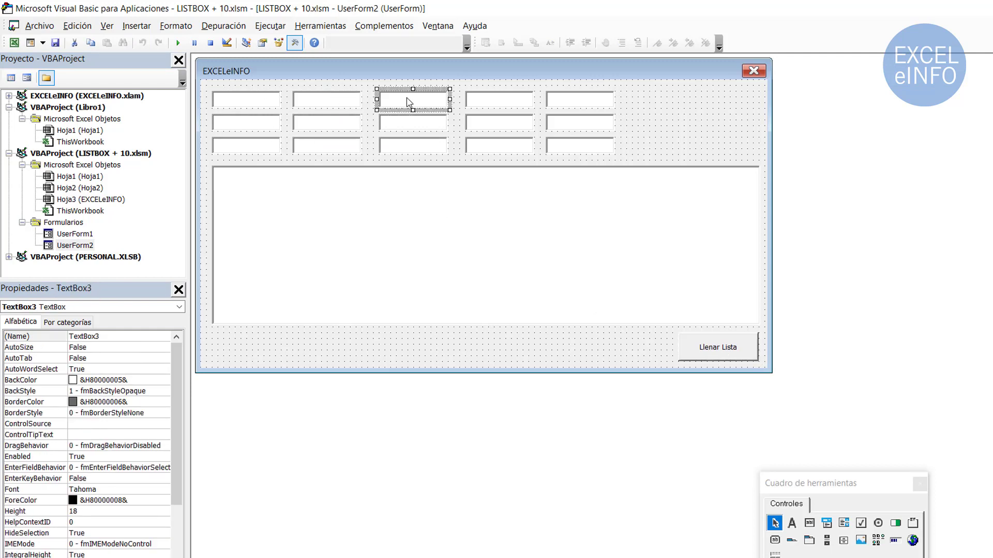
{"action": "left_click", "coordinate": [495, 103]}
{"action": "left_click", "coordinate": [596, 103]}
{"action": "left_click", "coordinate": [348, 247]}
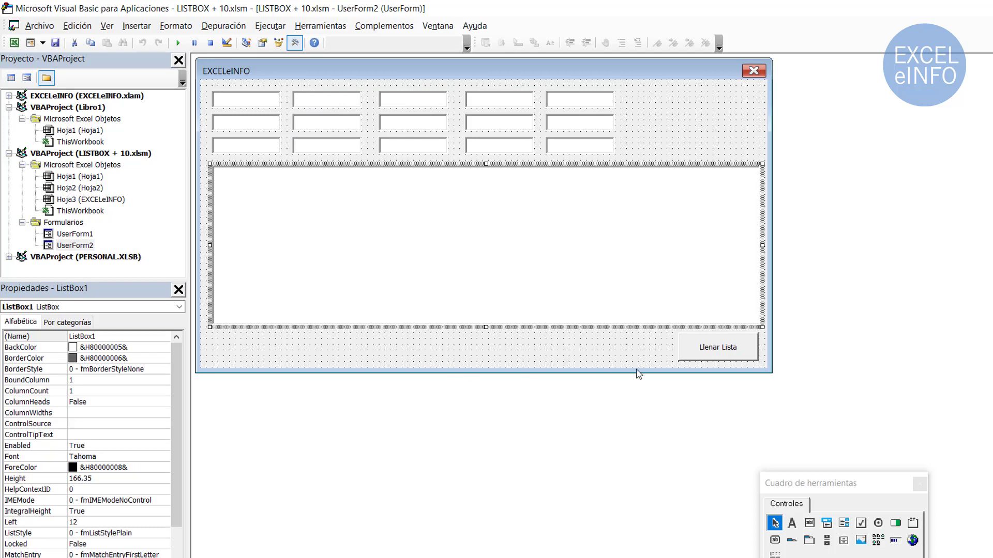
{"action": "right_click", "coordinate": [700, 354]}
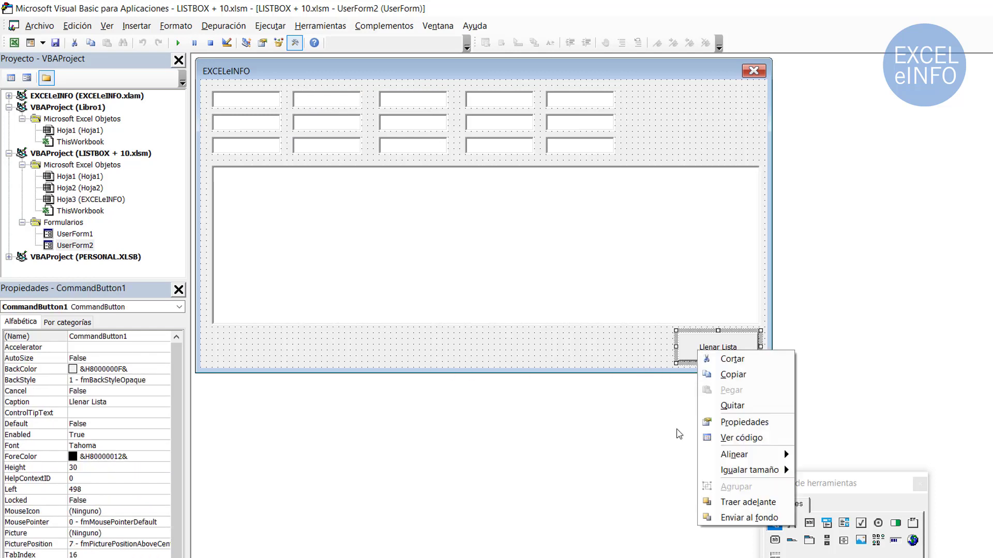
- In CommandButton1_Click, declare i As Integer and add a With Me.ListBox1 … End With block
{"action": "left_click", "coordinate": [741, 437]}
{"action": "type", "text": "D"}
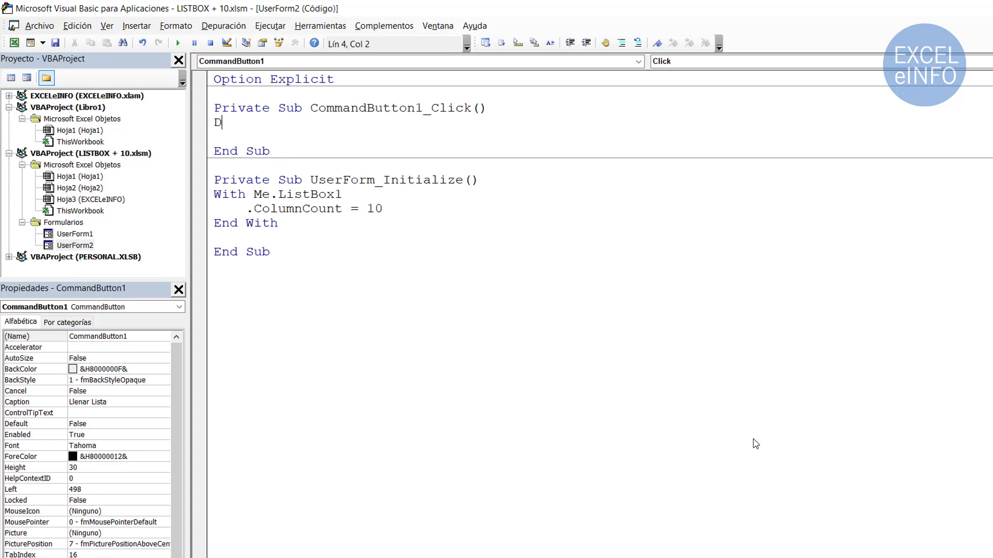
{"action": "type", "text": "im i as "}
{"action": "type", "text": "int"}
{"action": "key", "text": "Tab"}
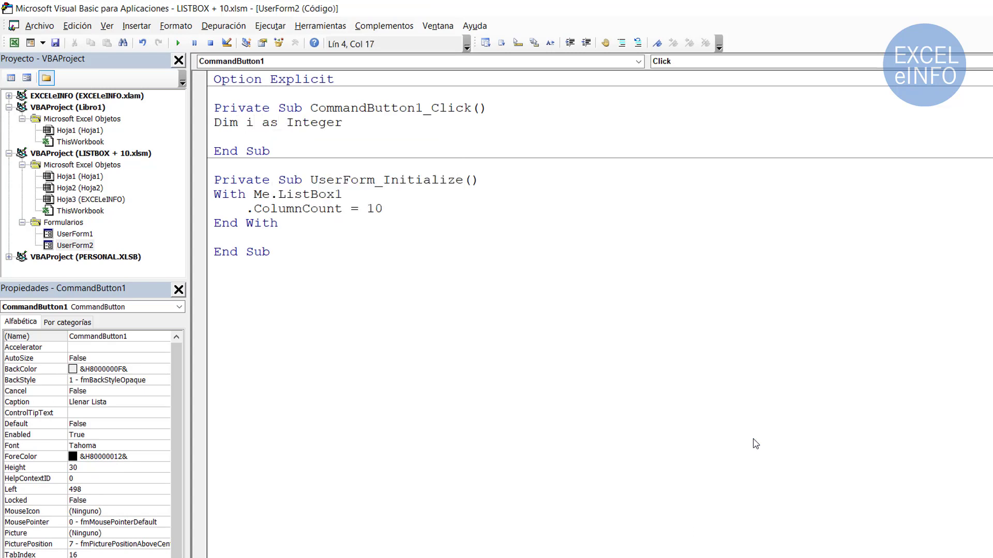
{"action": "key", "text": "Return"}
{"action": "key", "text": "Return"}
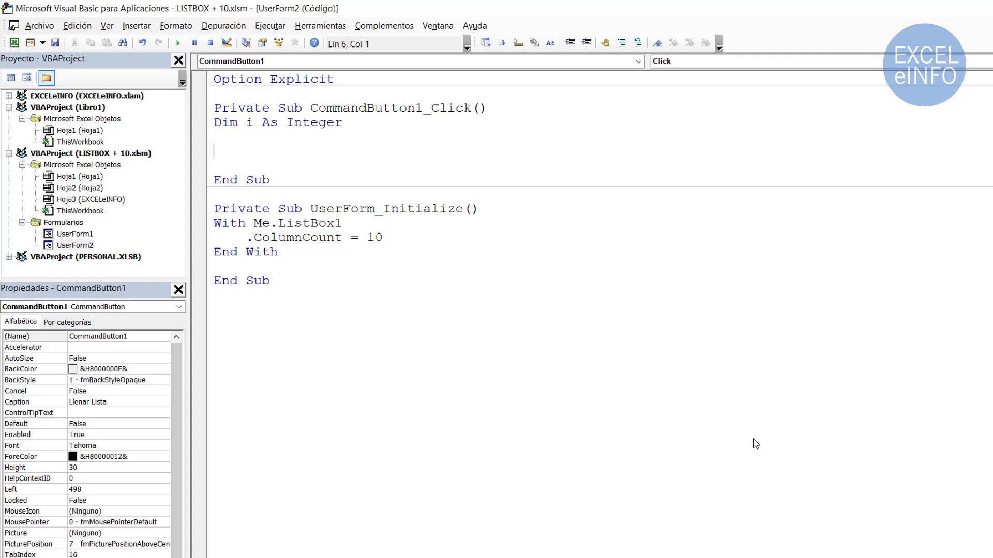
{"action": "type", "text": "With m"}
{"action": "type", "text": "e.li"}
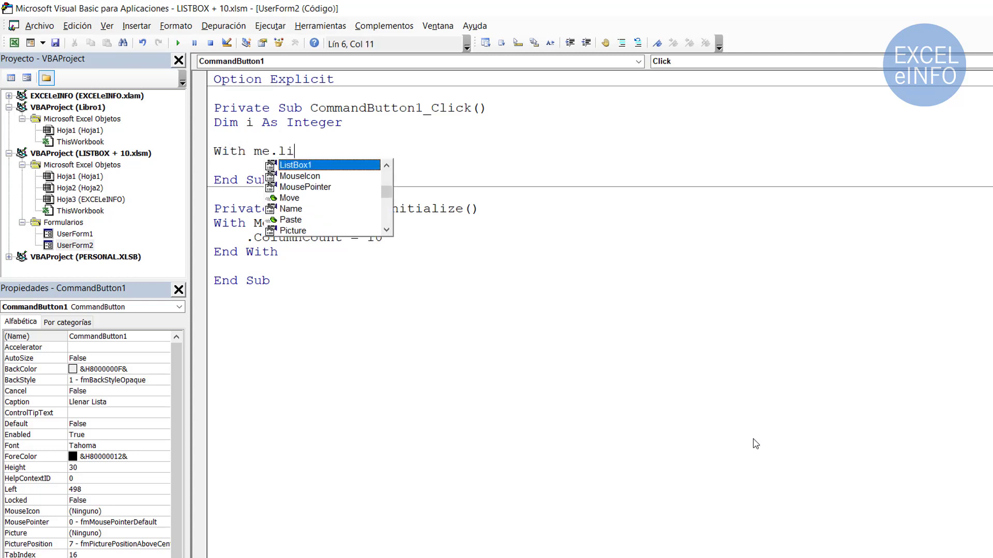
{"action": "key", "text": "Tab"}
{"action": "key", "text": "Return"}
{"action": "key", "text": "Return"}
{"action": "type", "text": "end"}
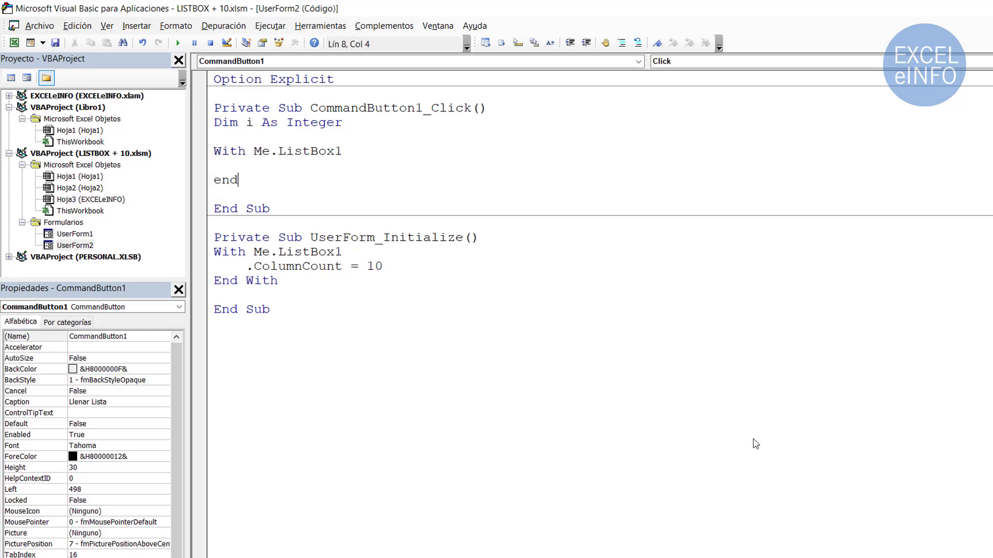
{"action": "type", "text": " with"}
{"action": "key", "text": "Up"}
- Add an indented .AddItem line inside the With Me.ListBox1 block
{"action": "key", "text": "Return"}
{"action": "key", "text": "Up"}
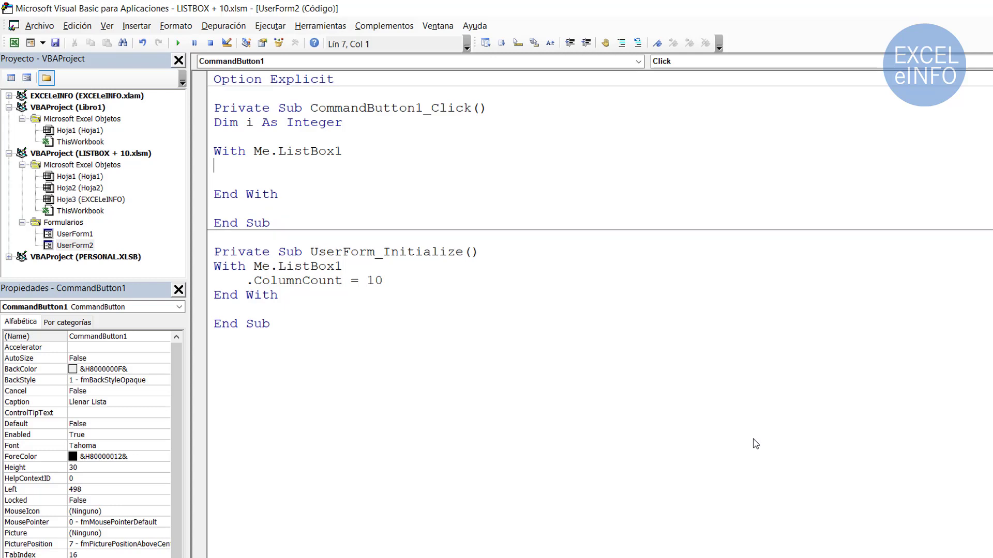
{"action": "key", "text": "Tab"}
{"action": "type", "text": "ad"}
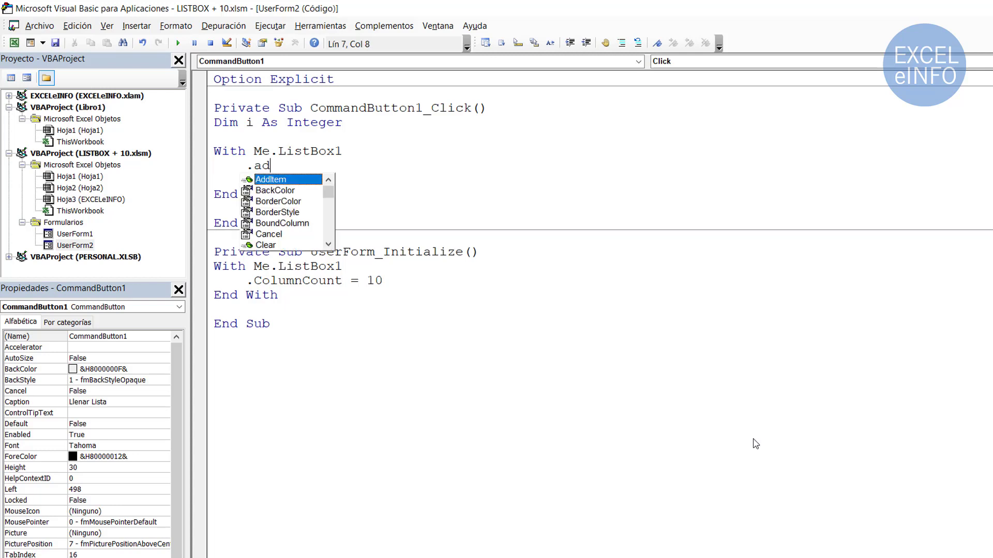
{"action": "key", "text": "Tab"}
- Walk through the With Me.ListBox1 line, adding then removing a stray dot after ListBox1
{"action": "key", "text": "ctrl+shift+Left"}
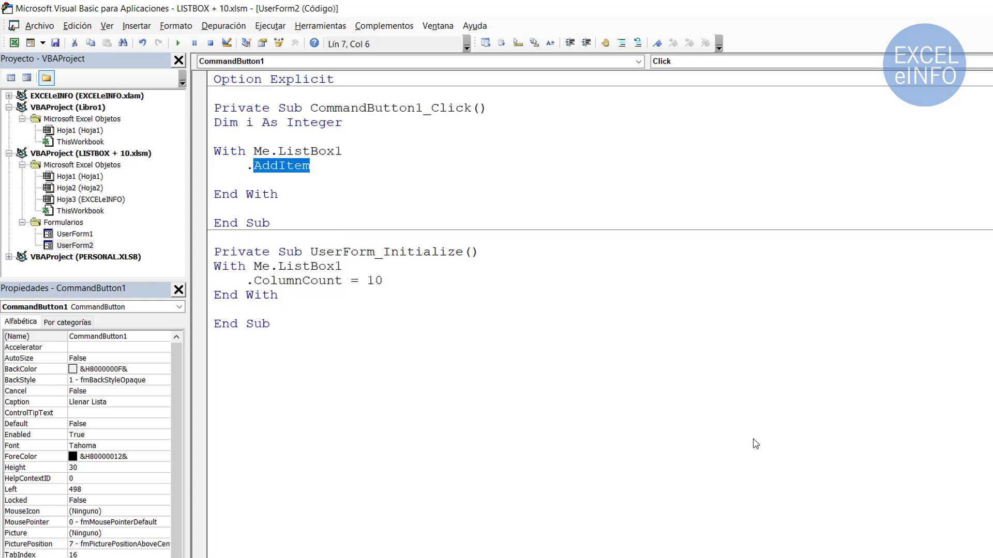
{"action": "key", "text": "Up"}
{"action": "key", "text": "Right"}
{"action": "key", "text": "Right"}
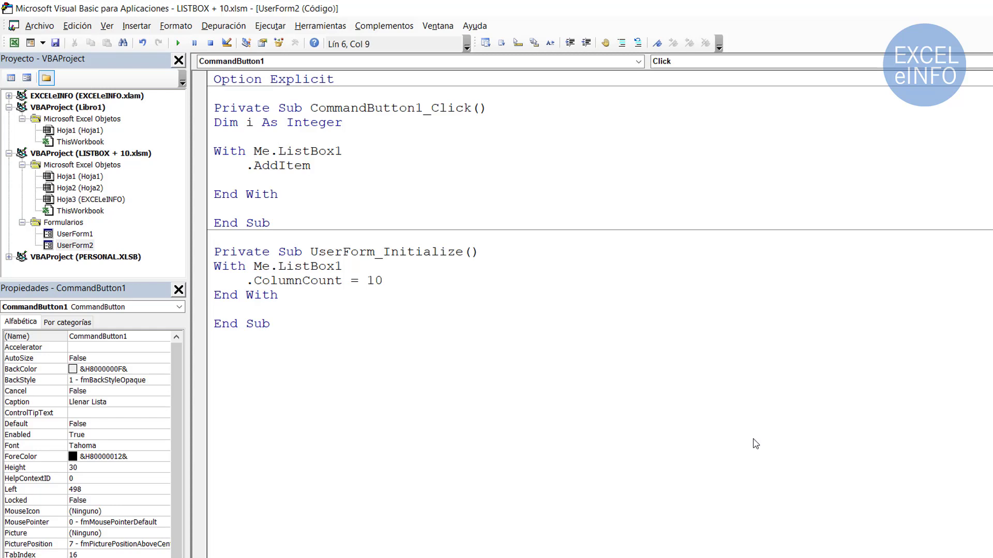
{"action": "key", "text": "ctrl+shift+Right"}
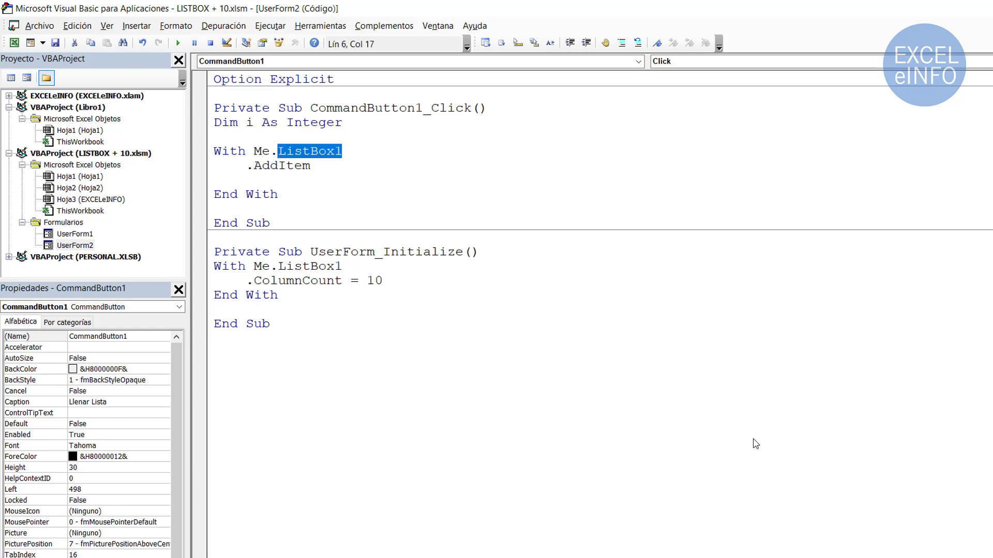
{"action": "key", "text": "Down"}
{"action": "key", "text": "Left"}
{"action": "key", "text": "Left"}
{"action": "key", "text": "Left"}
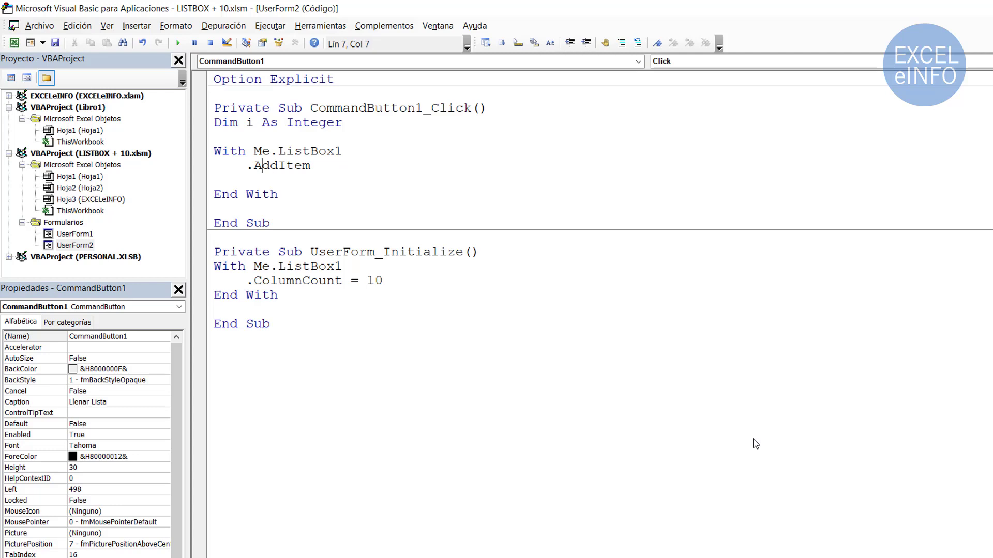
{"action": "key", "text": "Left"}
{"action": "key", "text": "shift+Left"}
{"action": "key", "text": "Up"}
{"action": "key", "text": "shift+Home"}
{"action": "key", "text": "End"}
{"action": "type", "text": "."}
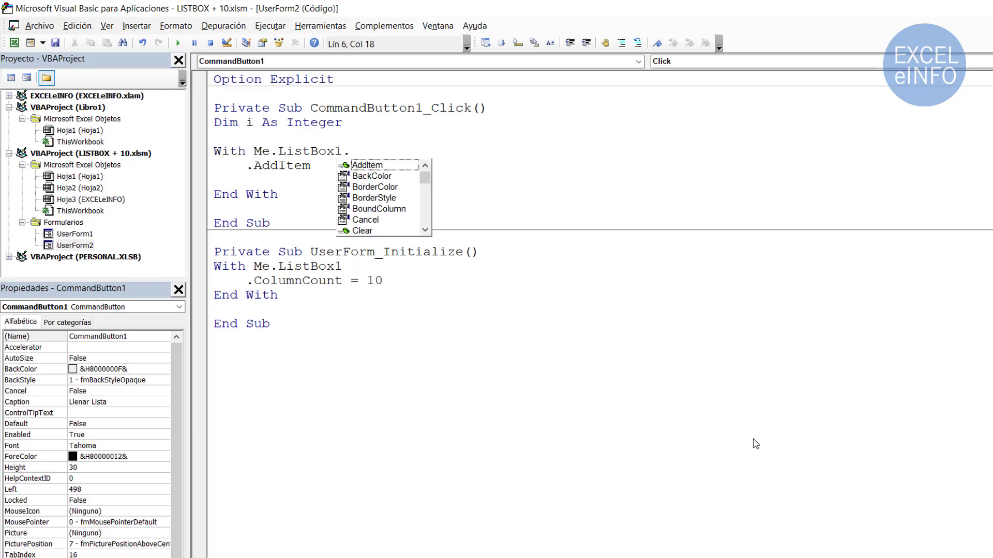
{"action": "key", "text": "BackSpace"}
- Highlight the .ListBox1 reference and the .AddItem call, adding a blank line after .AddItem
{"action": "key", "text": "Down"}
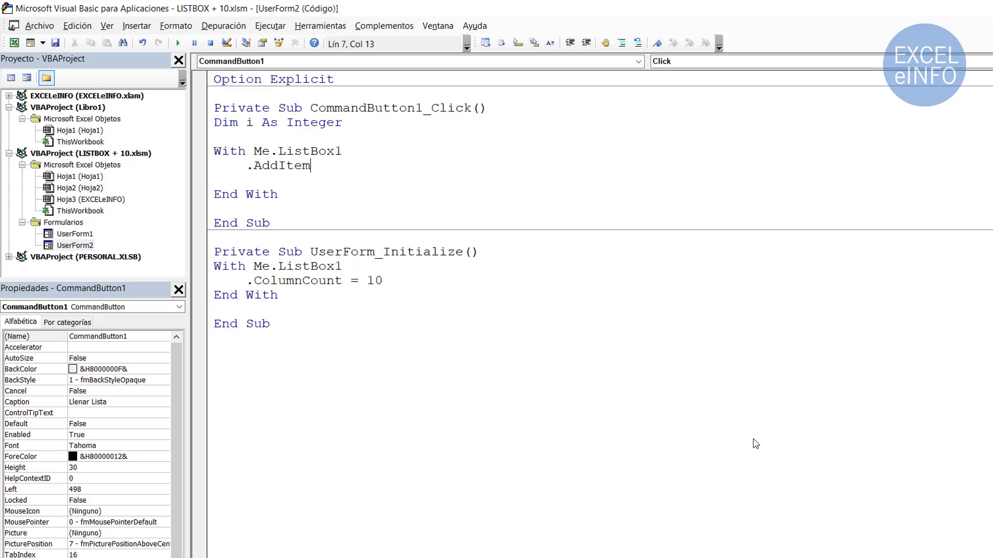
{"action": "key", "text": "shift+Left"}
{"action": "key", "text": "shift+Left"}
{"action": "key", "text": "shift+Left"}
{"action": "key", "text": "shift+Left"}
{"action": "key", "text": "Up"}
{"action": "key", "text": "End"}
{"action": "key", "text": "shift+Left"}
{"action": "key", "text": "shift+Left"}
{"action": "key", "text": "shift+Left"}
{"action": "key", "text": "shift+Left"}
{"action": "key", "text": "shift+Left"}
{"action": "key", "text": "shift+Left"}
{"action": "key", "text": "shift+Left"}
{"action": "key", "text": "Left"}
{"action": "key", "text": "shift+Home"}
{"action": "key", "text": "Home"}
{"action": "key", "text": "Down"}
{"action": "key", "text": "Down"}
{"action": "key", "text": "Return"}
{"action": "key", "text": "Up"}
{"action": "key", "text": "Up"}
{"action": "key", "text": "shift+End"}
{"action": "key", "text": "Down"}
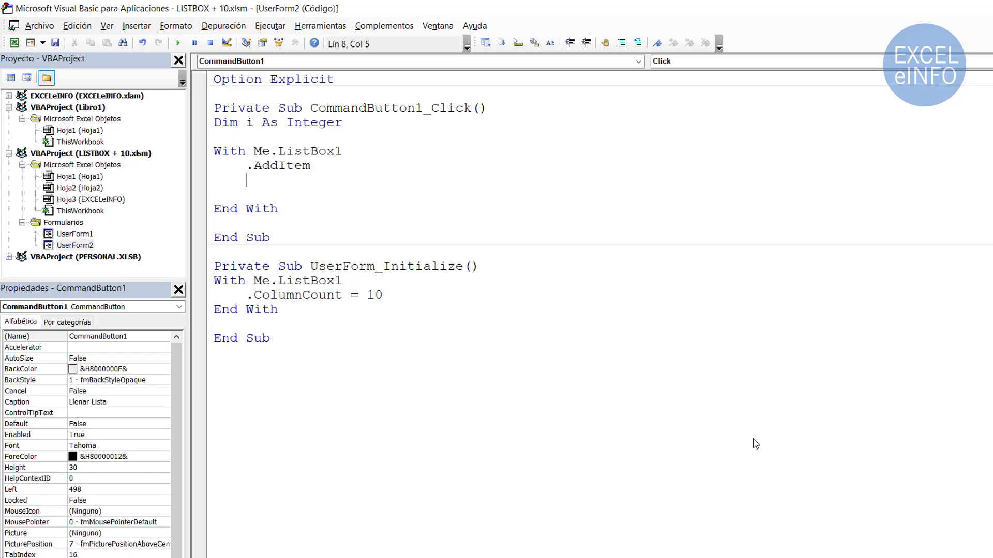
- Glance at UserForm2's design and ListBox1, then return to UserForm2's code
{"action": "key", "text": "shift+F7"}
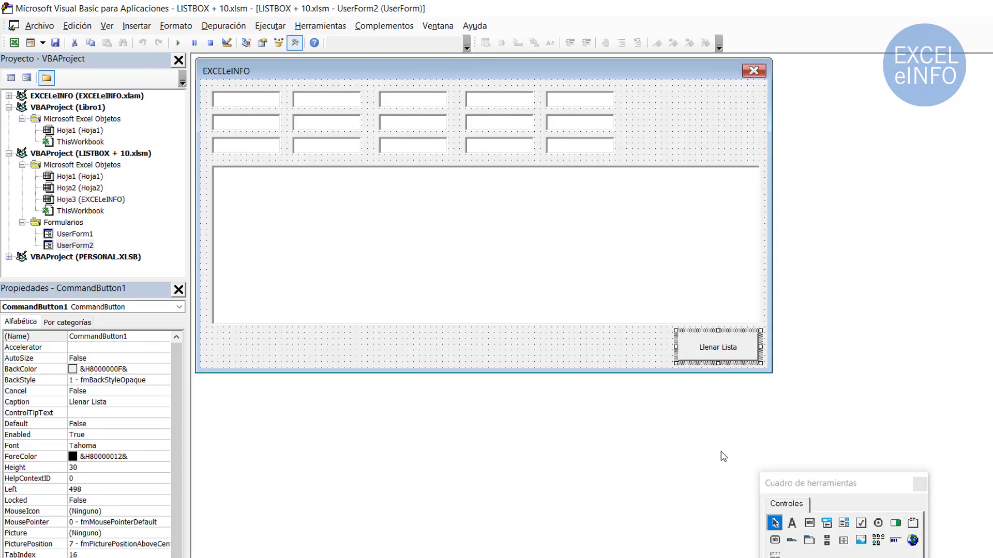
{"action": "left_click", "coordinate": [445, 227]}
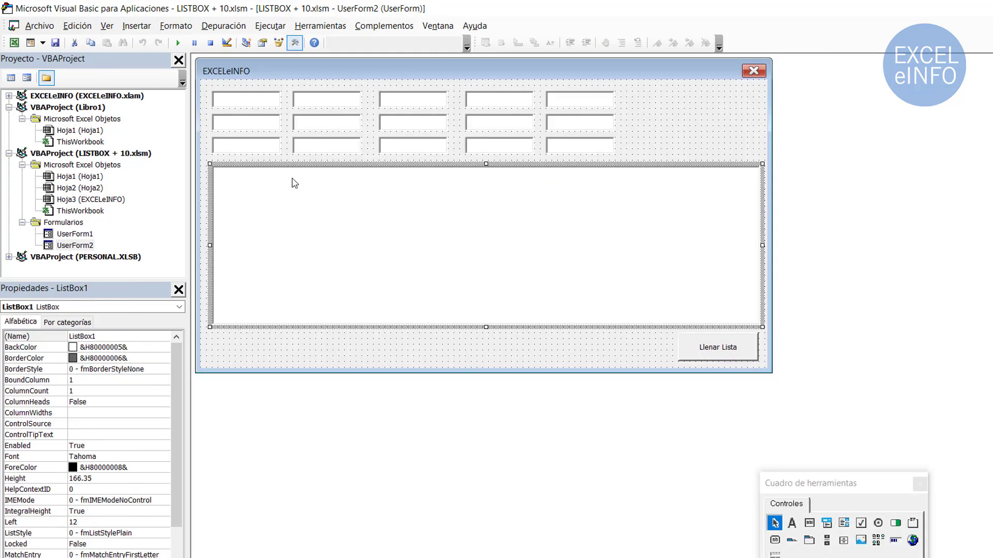
{"action": "key", "text": "ctrl+Tab"}
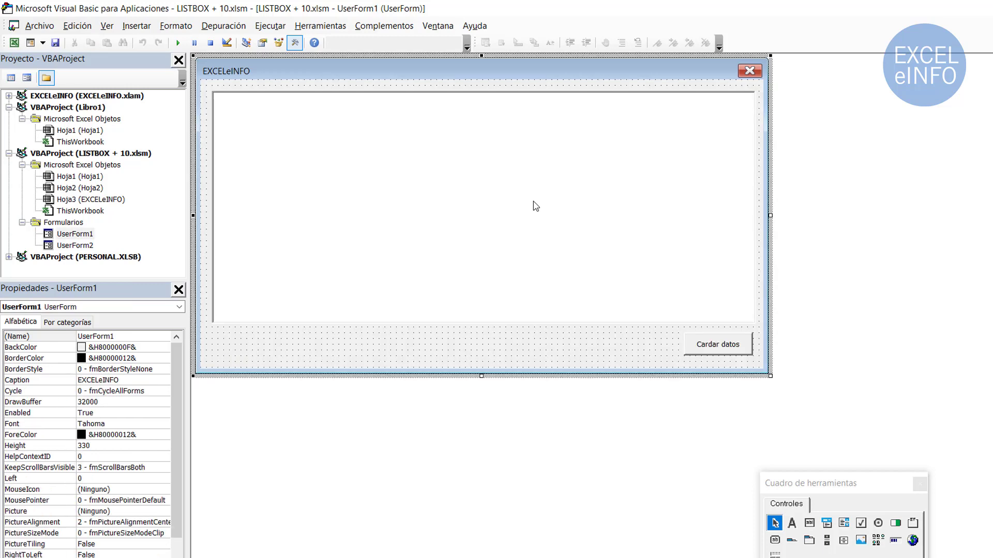
{"action": "key", "text": "ctrl+Tab"}
{"action": "key", "text": "ctrl+Tab"}
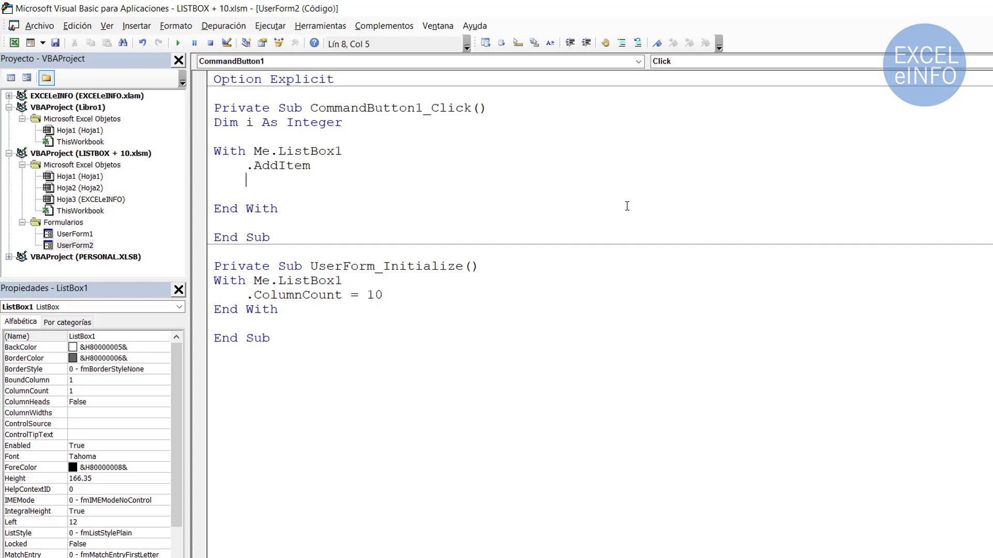
- Add a For i = 1 To 10 … Next i loop below the .AddItem line
{"action": "key", "text": "Return"}
{"action": "type", "text": "For"}
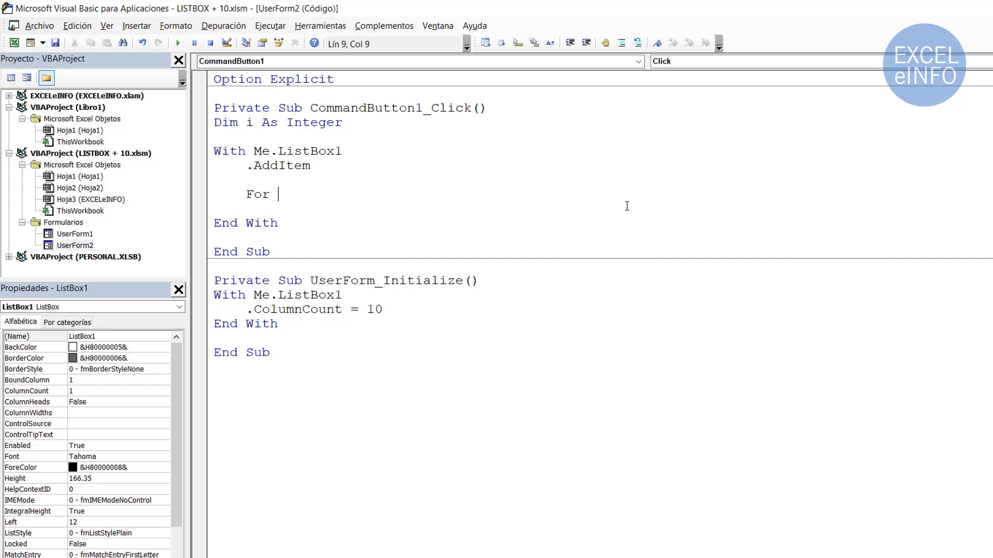
{"action": "type", "text": "i = "}
{"action": "type", "text": "1 to"}
{"action": "type", "text": " 10"}
{"action": "key", "text": "Down"}
{"action": "key", "text": "Up"}
{"action": "key", "text": "Return"}
{"action": "key", "text": "Return"}
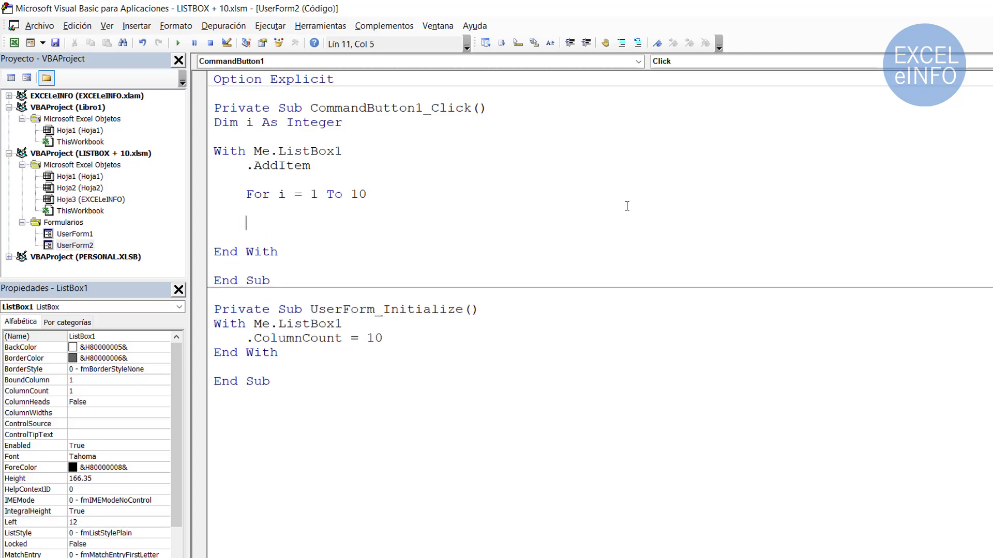
{"action": "type", "text": "next "}
{"action": "type", "text": "i"}
- Write .List(.ListCount -1, i -1) inside the loop body
{"action": "key", "text": "Up"}
{"action": "type", "text": ".l"}
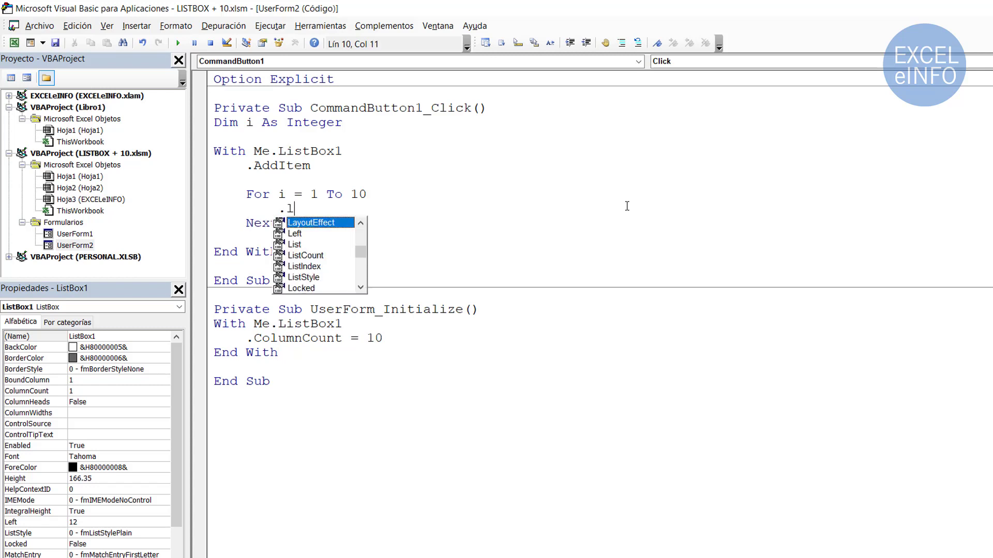
{"action": "type", "text": "i"}
{"action": "key", "text": "Tab"}
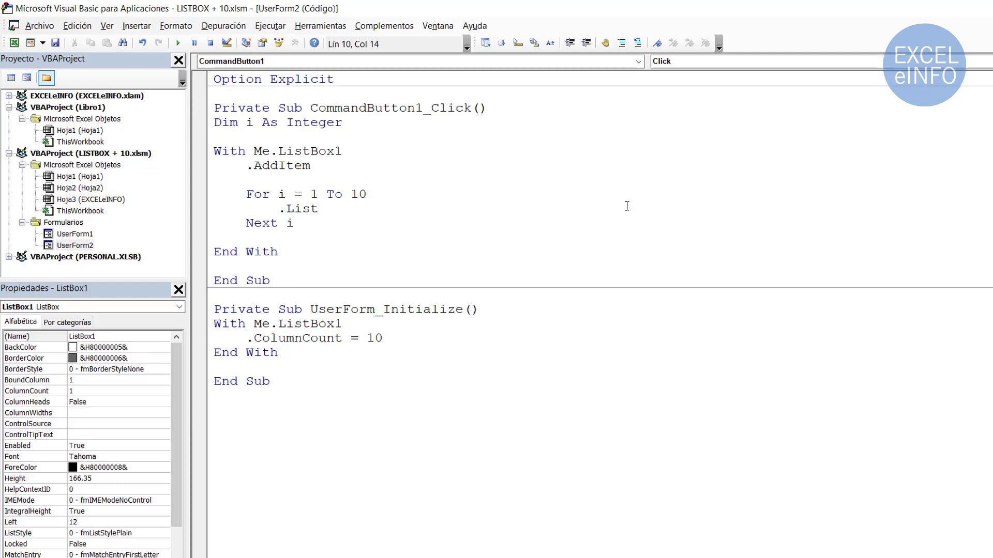
{"action": "type", "text": "("}
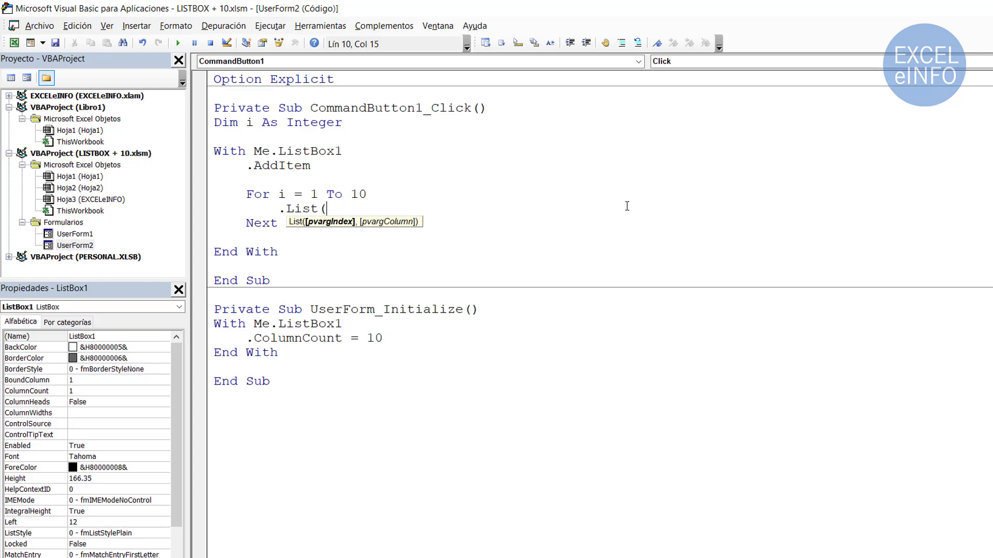
{"action": "type", "text": ".li"}
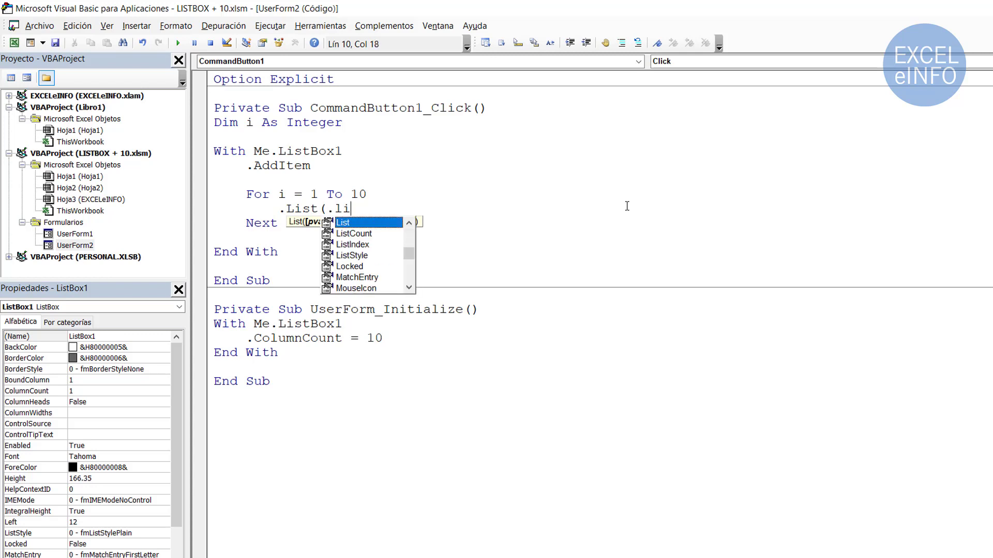
{"action": "type", "text": " -1"}
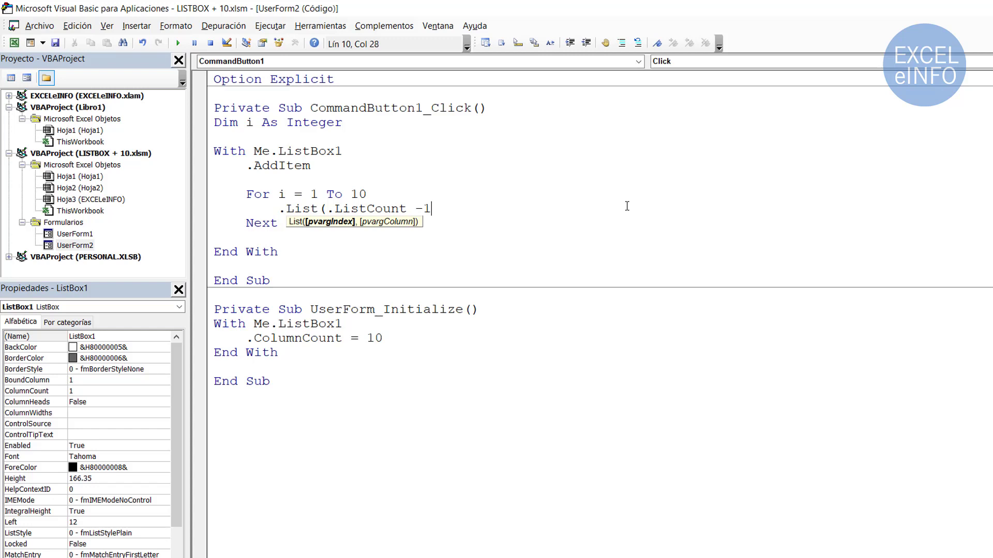
{"action": "type", "text": ", "}
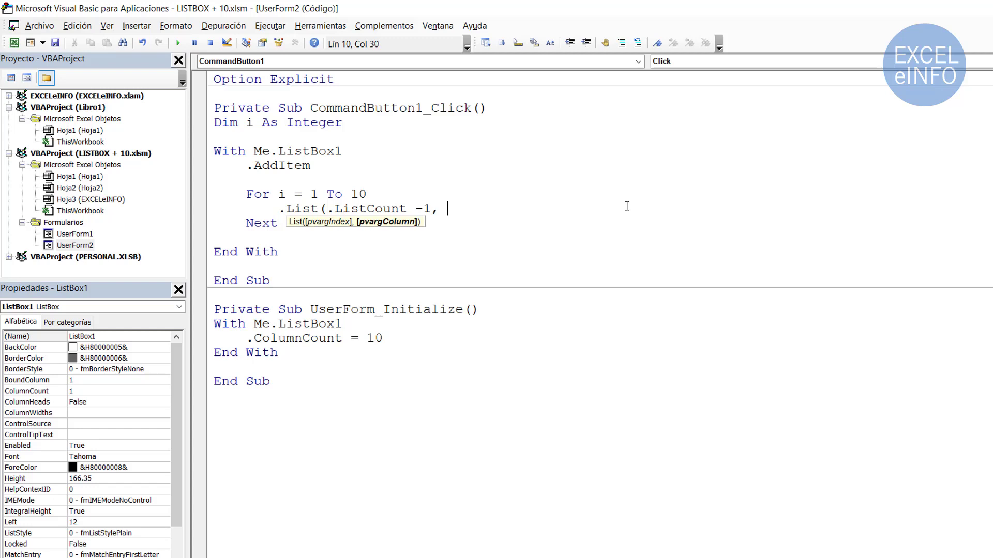
{"action": "type", "text": "i -1"}
{"action": "type", "text": ")"}
{"action": "key", "text": "Return"}
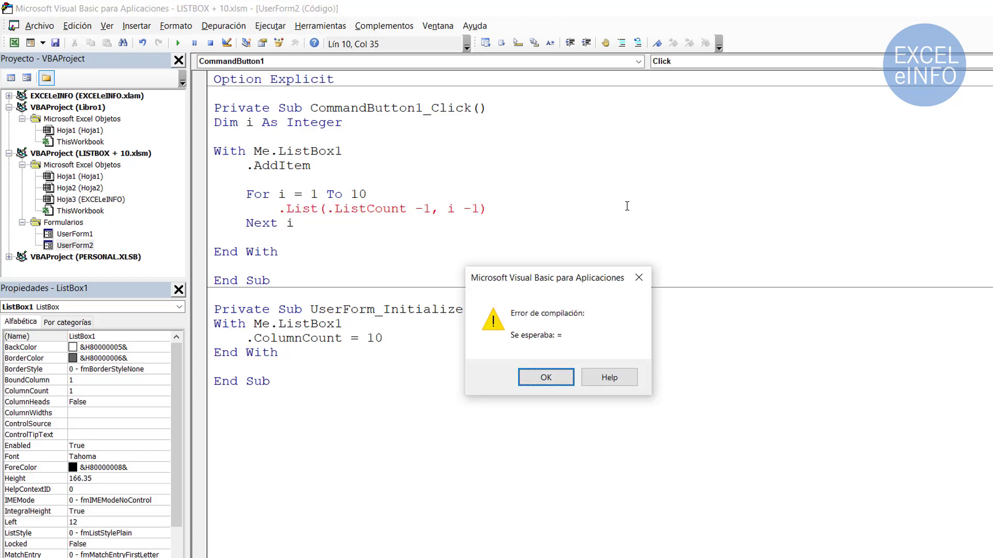
- Dismiss the compile error and append = to the .List(.ListCount -1, i -1) line
{"action": "key", "text": "Return"}
{"action": "key", "text": "Left"}
{"action": "key", "text": "Left"}
{"action": "key", "text": "Left"}
{"action": "key", "text": "Left"}
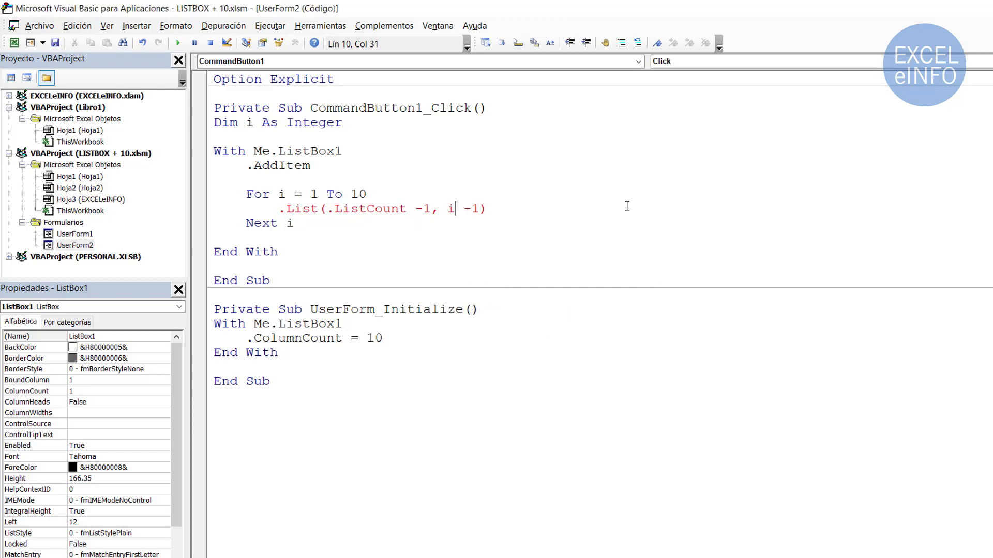
{"action": "key", "text": "shift+Left"}
{"action": "key", "text": "Up"}
{"action": "key", "text": "Left"}
{"action": "key", "text": "Left"}
{"action": "key", "text": "Left"}
{"action": "key", "text": "Left"}
{"action": "key", "text": "Left"}
{"action": "key", "text": "Left"}
{"action": "key", "text": "Left"}
{"action": "key", "text": "Left"}
{"action": "key", "text": "Left"}
{"action": "key", "text": "shift+Right"}
{"action": "key", "text": "Right"}
{"action": "key", "text": "Right"}
{"action": "key", "text": "Right"}
{"action": "key", "text": "shift+Right"}
{"action": "key", "text": "Right"}
{"action": "key", "text": "Down"}
{"action": "key", "text": "Right"}
{"action": "key", "text": "Right"}
{"action": "key", "text": "Right"}
{"action": "key", "text": "Right"}
{"action": "key", "text": "Right"}
{"action": "key", "text": "shift+Right"}
{"action": "key", "text": "Right"}
{"action": "key", "text": "Right"}
{"action": "key", "text": "Right"}
{"action": "key", "text": "Right"}
{"action": "key", "text": "Right"}
{"action": "type", "text": "="}
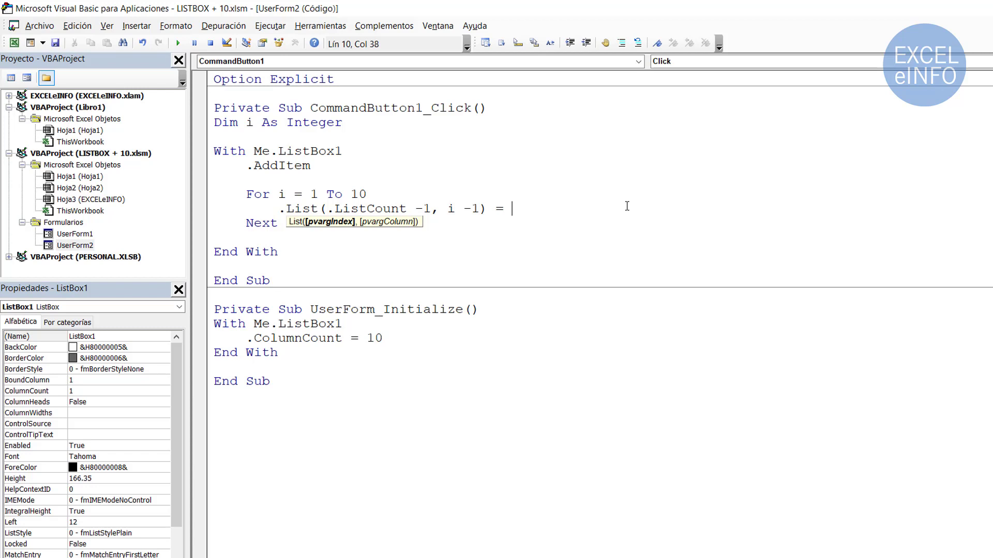
- Complete the assignment with Me.Controls("TextBox" & i).Value and return to UserForm2's design
{"action": "type", "text": "me."}
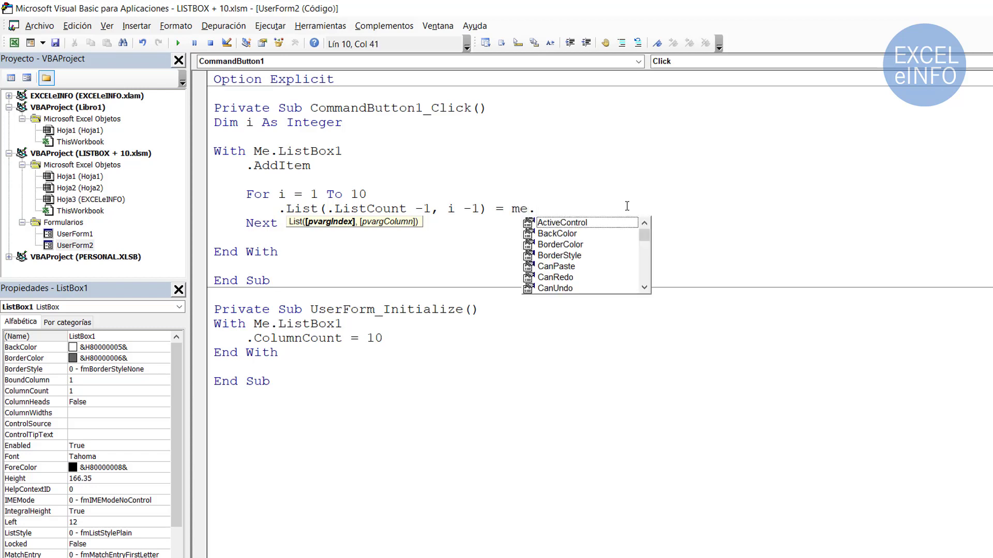
{"action": "type", "text": "con"}
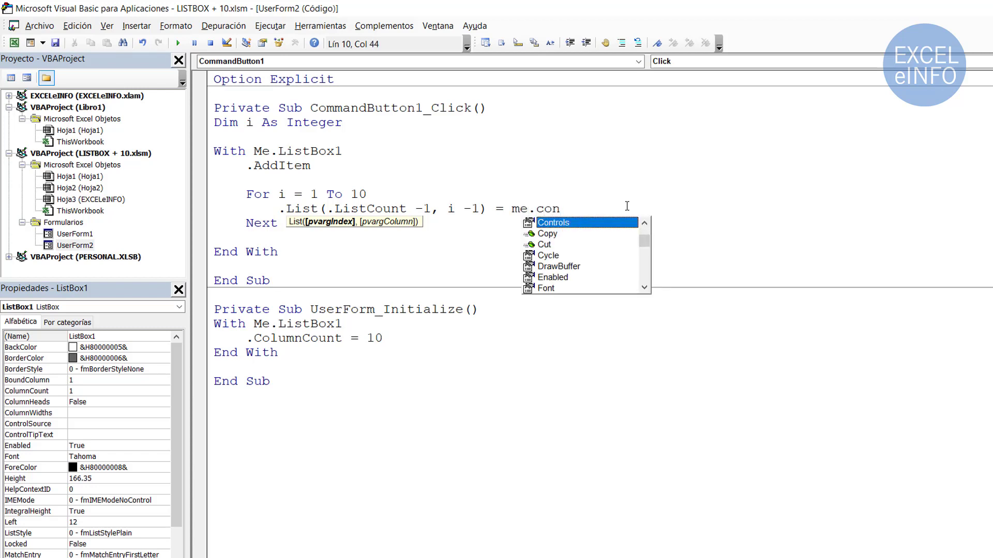
{"action": "key", "text": "Tab"}
{"action": "type", "text": "("}
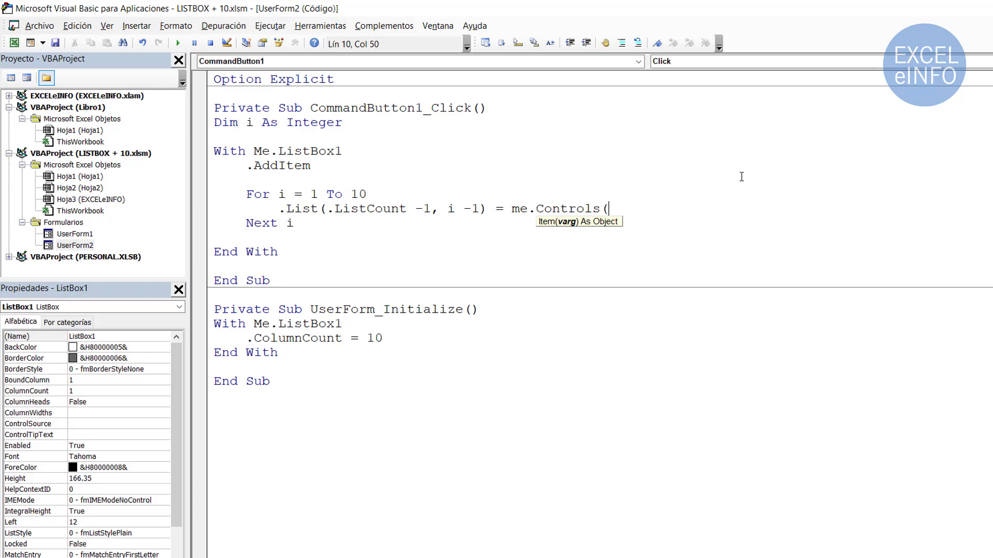
{"action": "type", "text": "\"Te"}
{"action": "type", "text": "xtBo"}
{"action": "type", "text": "x\""}
{"action": "type", "text": " & "}
{"action": "type", "text": "i"}
{"action": "type", "text": ")."}
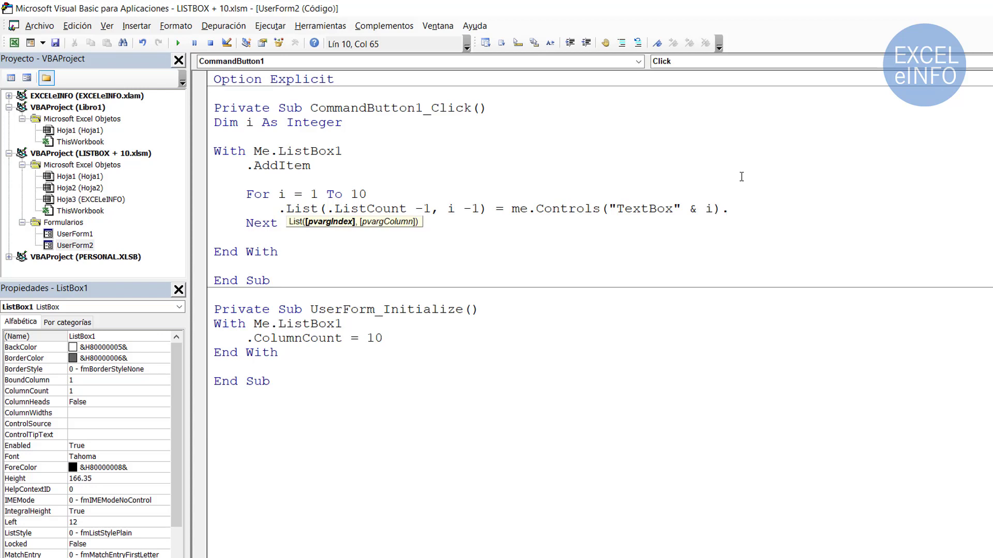
{"action": "type", "text": "Val"}
{"action": "type", "text": "ue"}
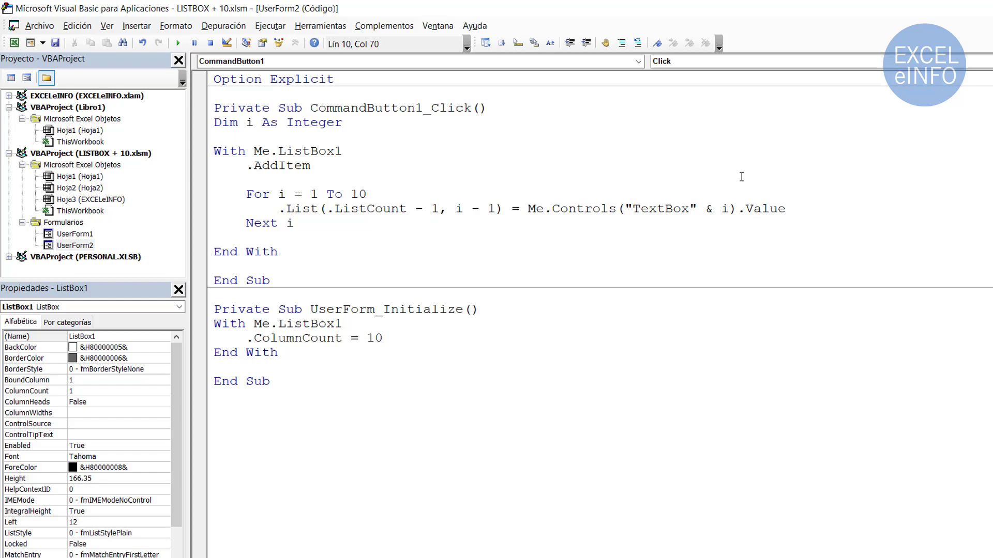
{"action": "key", "text": "shift+F7"}
- Check the names TextBox1, TextBox2 and TextBox15 in the Properties window
{"action": "left_click", "coordinate": [237, 106]}
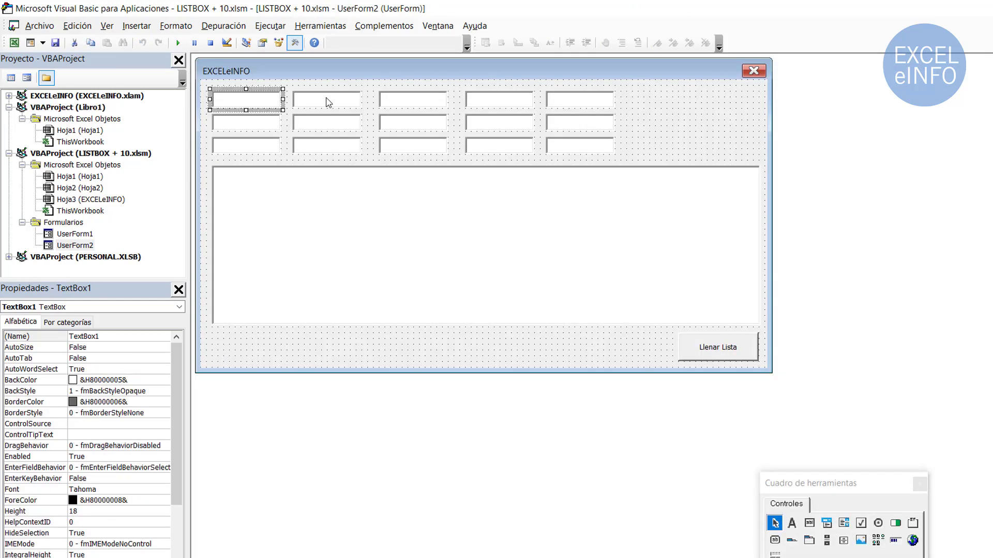
{"action": "key", "text": "F4"}
{"action": "left_click", "coordinate": [114, 337]}
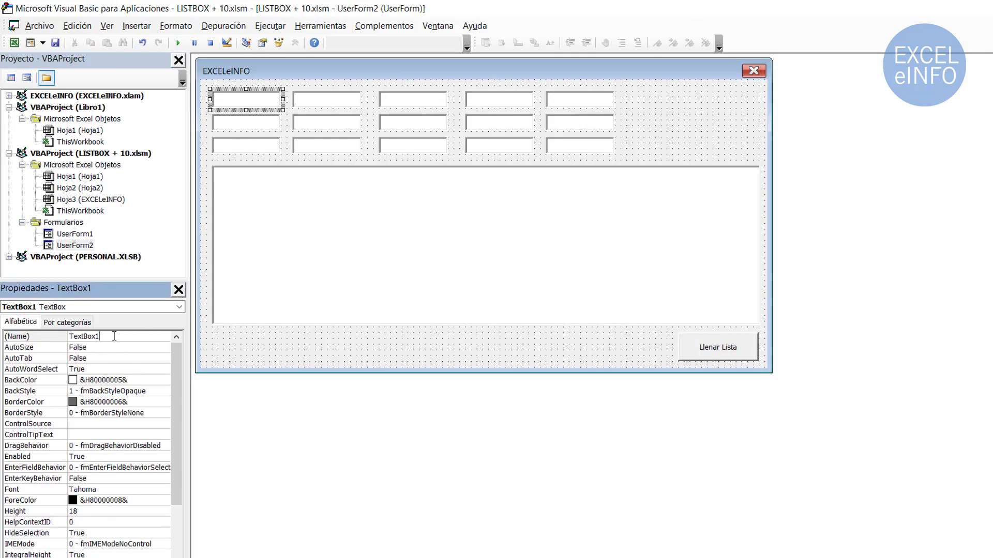
{"action": "left_click", "coordinate": [327, 107]}
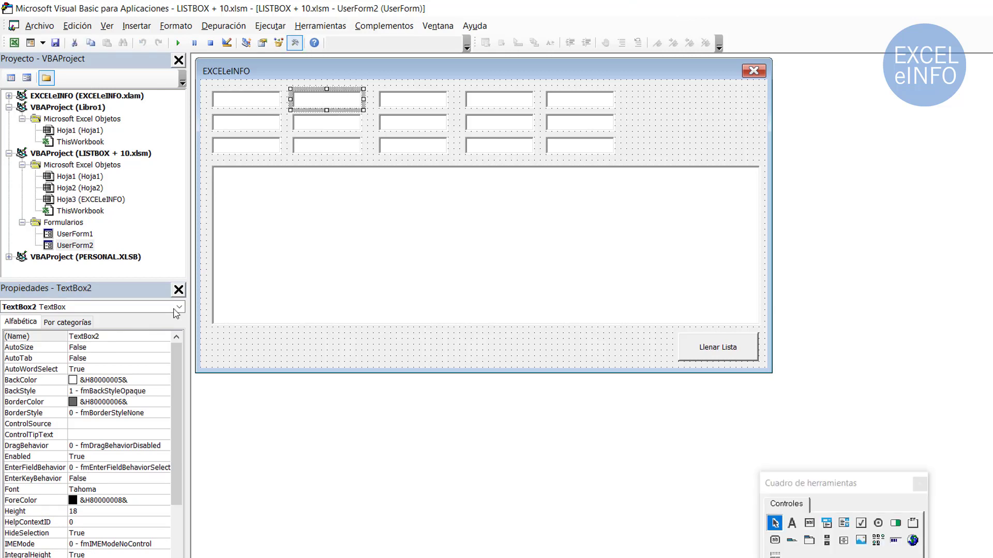
{"action": "left_click", "coordinate": [571, 147]}
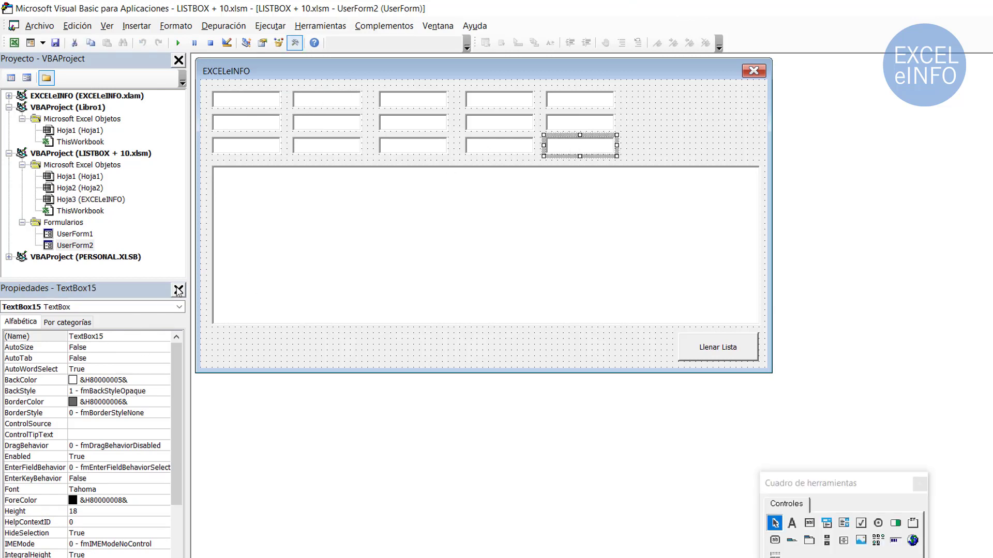
- Point out the Me.Controls("TextBox" & i) expression, then launch the Columnas dinámicas form in Excel
{"action": "key", "text": "F7"}
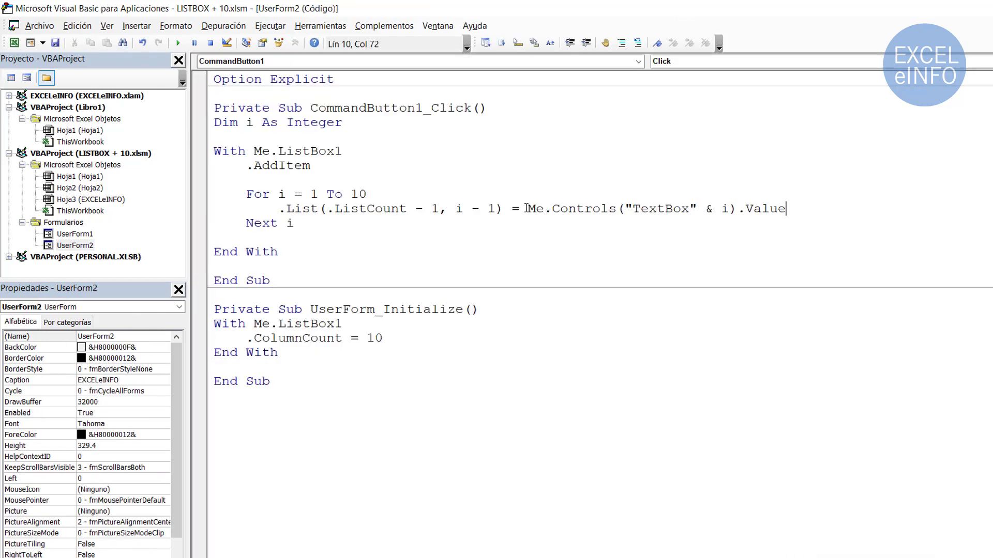
{"action": "left_click_drag", "start_coordinate": [525, 208], "coordinate": [820, 210]}
{"action": "left_click", "coordinate": [648, 210]}
{"action": "left_click_drag", "start_coordinate": [625, 209], "coordinate": [698, 209]}
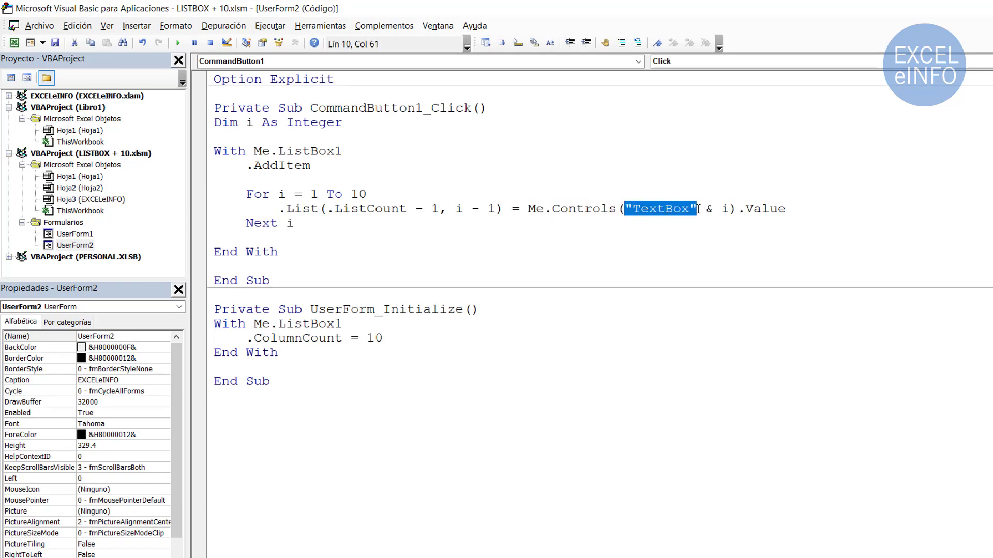
{"action": "key", "text": "alt+Tab"}
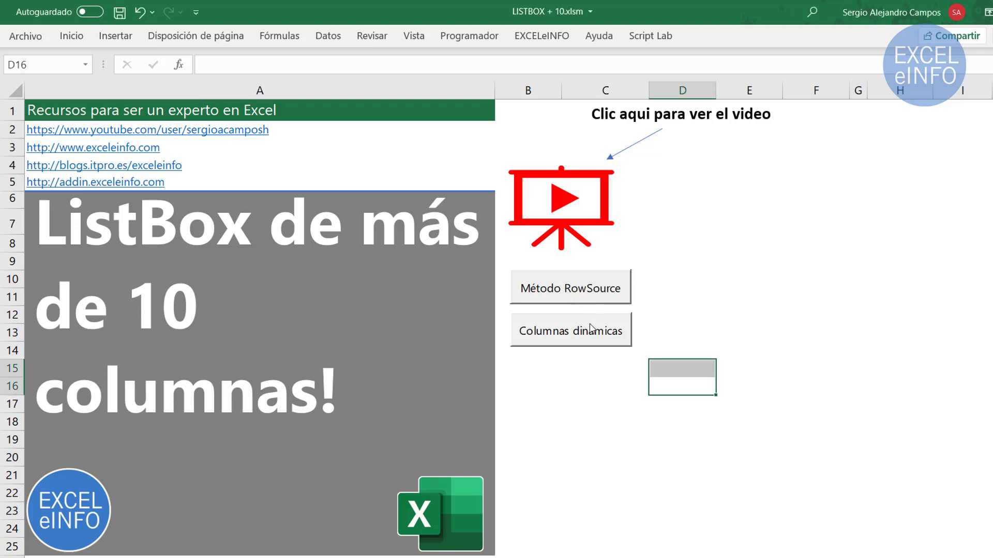
{"action": "left_click", "coordinate": [590, 329]}
- Enter 1 to 10 in the form's boxes and add them as the first list row
{"action": "type", "text": "1\t"}
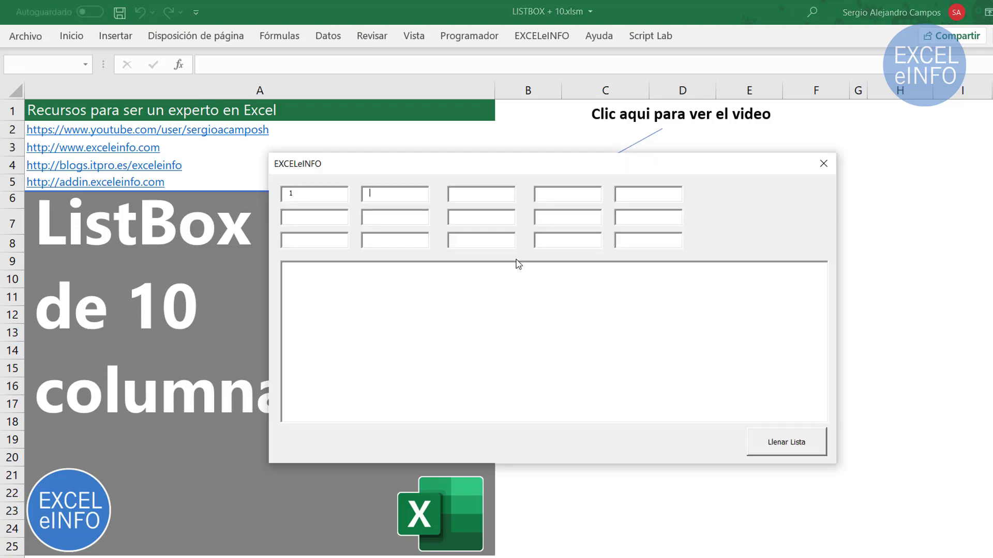
{"action": "type", "text": "2\t3\t4\t5"}
{"action": "type", "text": "6\t7\t8\t"}
{"action": "type", "text": "9\t10"}
{"action": "left_click", "coordinate": [783, 453]}
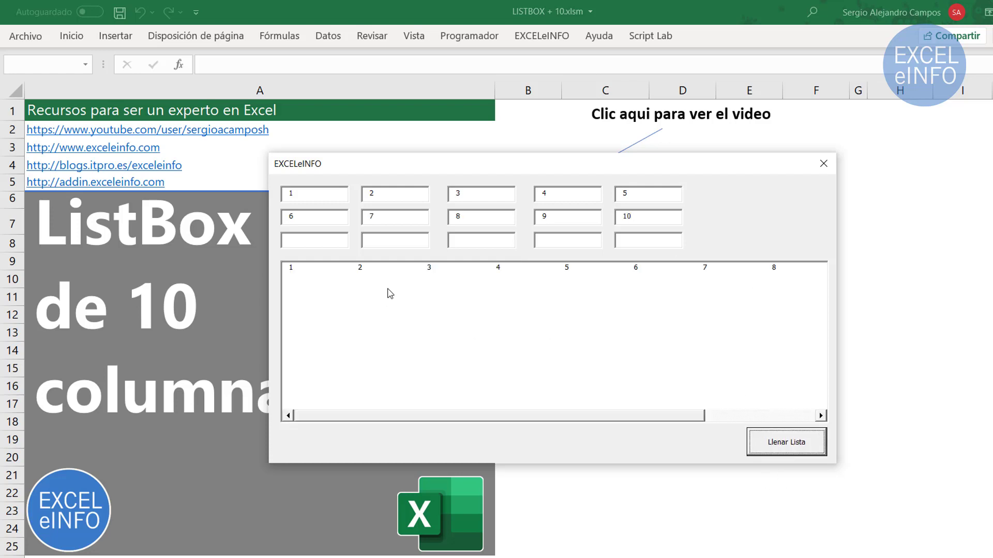
{"action": "mouse_move", "coordinate": [545, 415]}
{"action": "left_mouse_down"}
{"action": "mouse_move", "coordinate": [758, 414]}
{"action": "mouse_move", "coordinate": [344, 414]}
{"action": "left_mouse_up"}
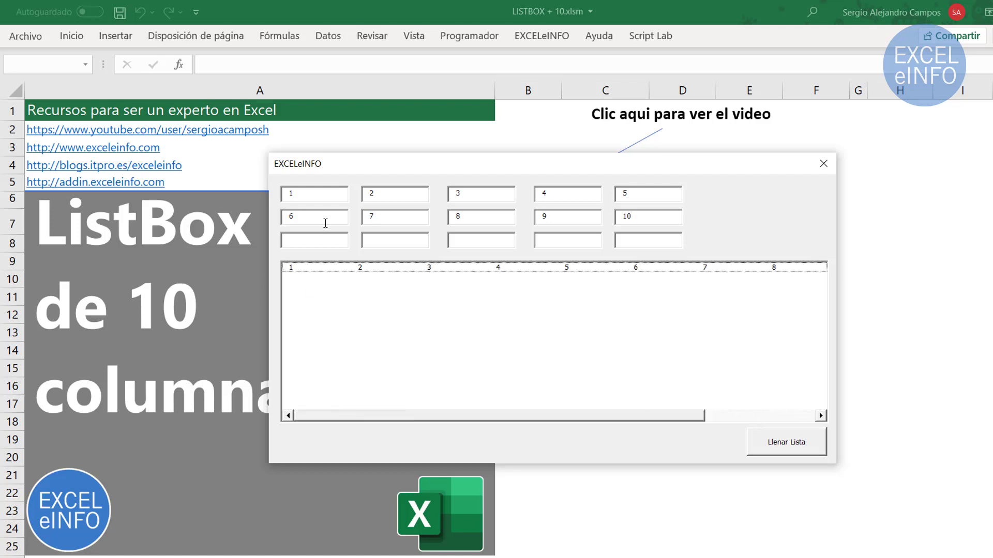
- Change the first box to 5, add a second list row, then close the form
{"action": "left_click", "coordinate": [327, 192]}
{"action": "type", "text": "5"}
{"action": "key", "text": "Left"}
{"action": "key", "text": "BackSpace"}
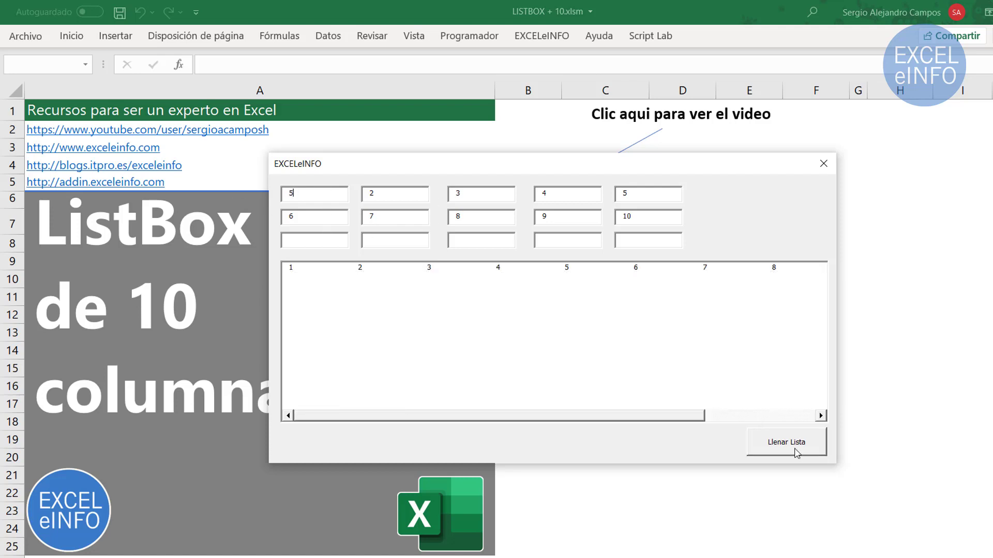
{"action": "left_click", "coordinate": [776, 443]}
{"action": "left_click", "coordinate": [339, 279]}
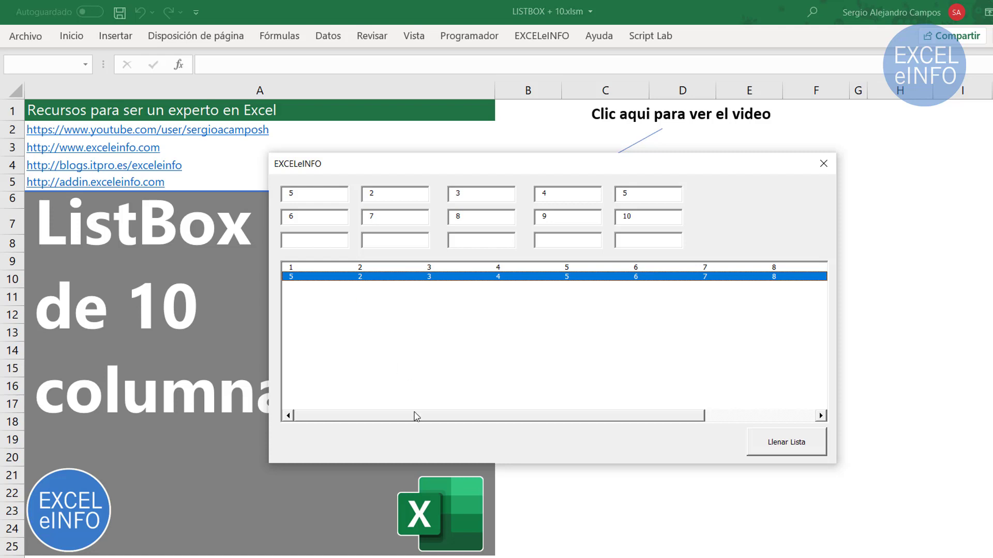
{"action": "mouse_move", "coordinate": [414, 415]}
{"action": "left_mouse_down"}
{"action": "mouse_move", "coordinate": [591, 421]}
{"action": "mouse_move", "coordinate": [314, 324]}
{"action": "left_mouse_up"}
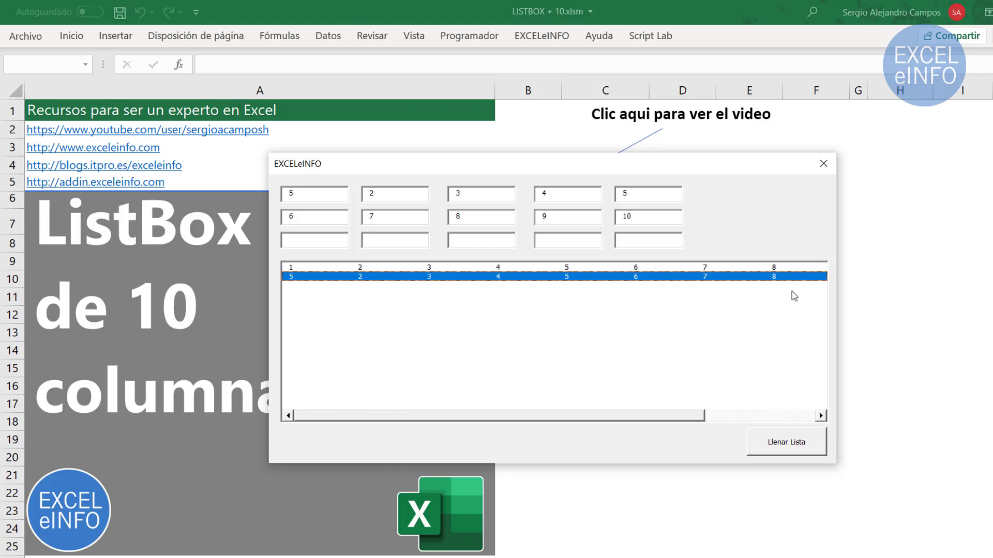
{"action": "left_click", "coordinate": [823, 164]}
{"action": "left_click", "coordinate": [793, 198]}
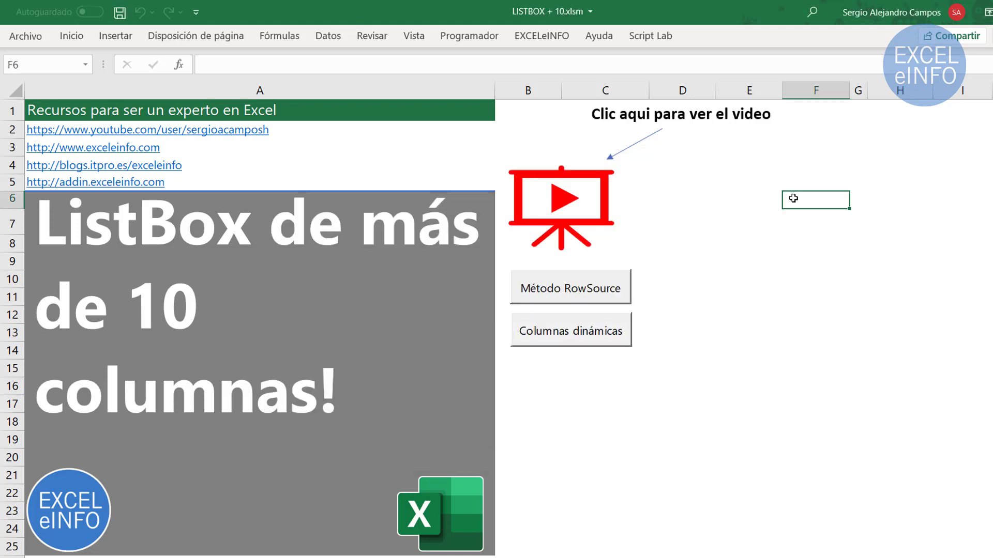
- Change .ColumnCount and the For loop limit from 10 to 11 in UserForm2's code
{"action": "key", "text": "alt+F11"}
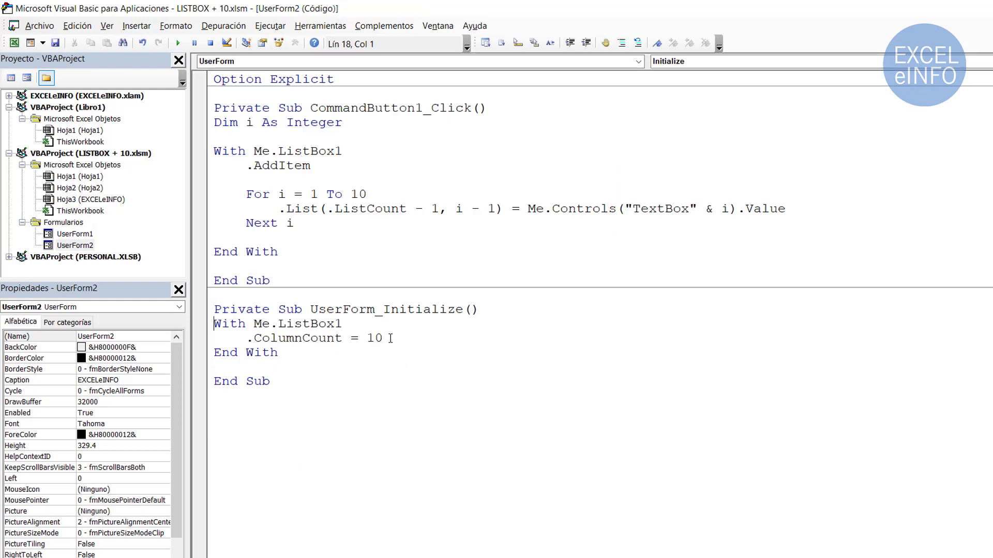
{"action": "left_click", "coordinate": [428, 339]}
{"action": "key", "text": "shift+Left"}
{"action": "type", "text": "1"}
{"action": "left_click", "coordinate": [423, 197]}
{"action": "key", "text": "BackSpace"}
{"action": "type", "text": "1"}
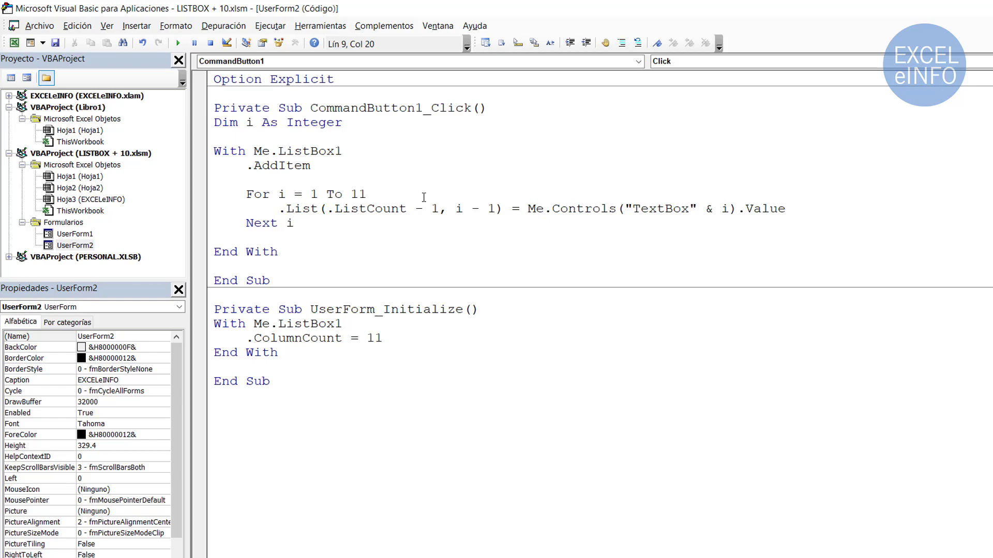
- Run the form, enter 1 to 11 and try Llenar Lista, hitting runtime error 380
{"action": "left_click", "coordinate": [177, 43]}
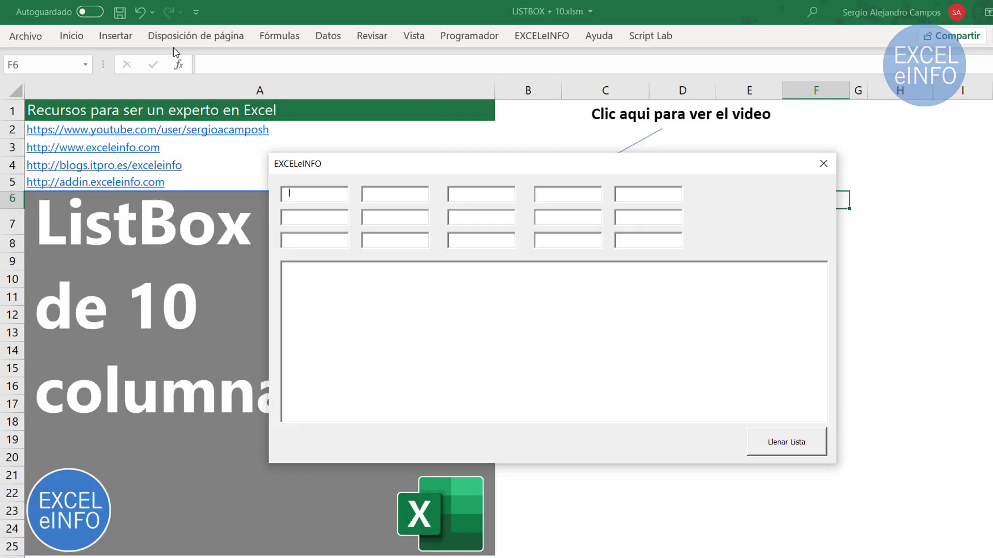
{"action": "type", "text": "1\t2\t3\t4\t5"}
{"action": "type", "text": "\t6\t7\t8\t9\t10\t"}
{"action": "type", "text": "11"}
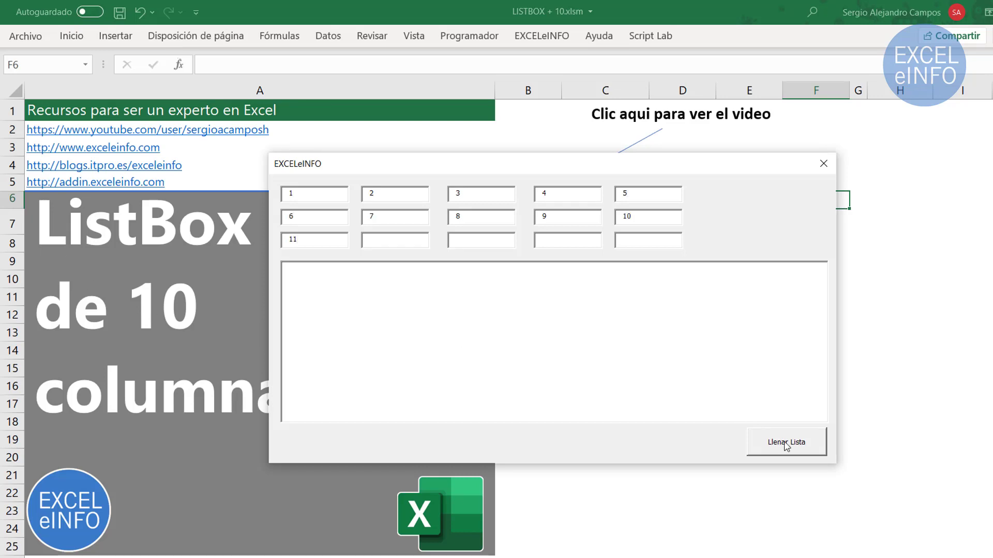
{"action": "left_click", "coordinate": [795, 449]}
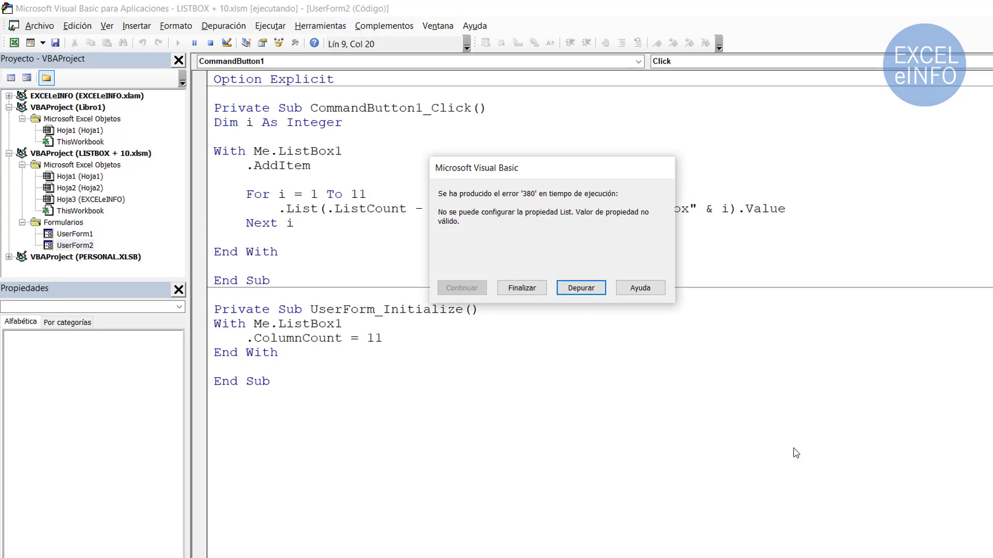
- Stop execution from the runtime error 380 dialog
{"action": "key", "text": "Escape"}
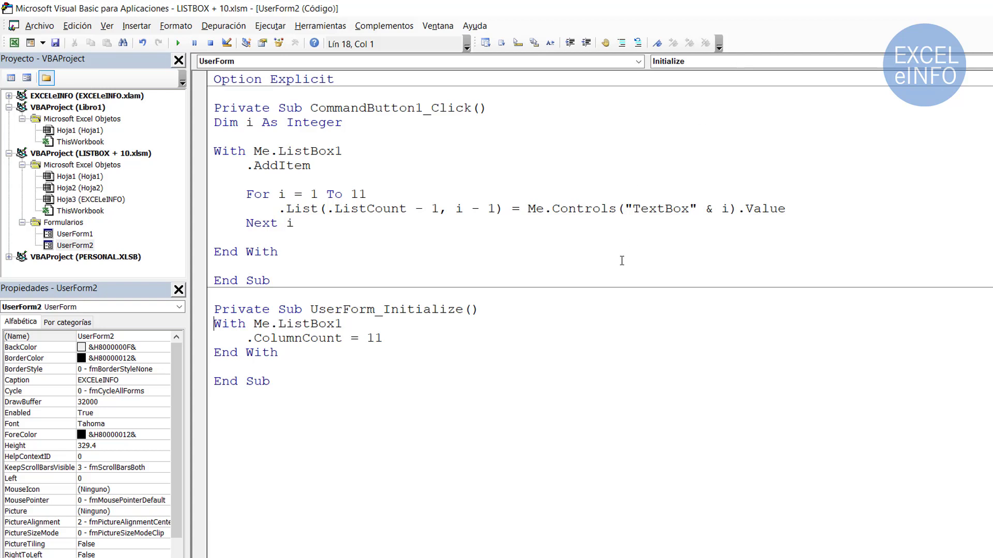
- Below .ColumnCount = 11 in UserForm2's Initialize, add a '.List = Range( line commented out
{"action": "double_click", "coordinate": [434, 309]}
{"action": "left_click", "coordinate": [383, 338]}
{"action": "key", "text": "Return"}
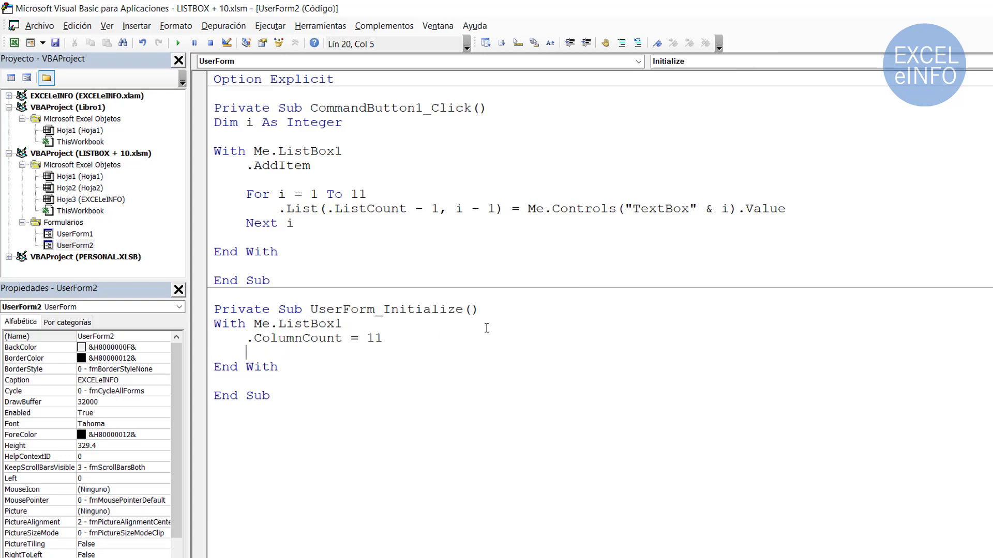
{"action": "type", "text": ".li"}
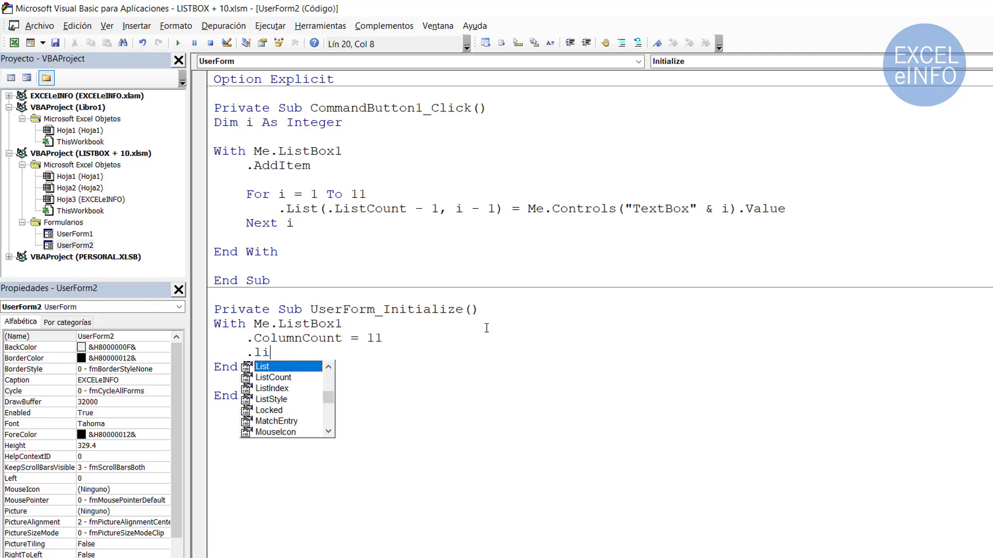
{"action": "key", "text": "Tab"}
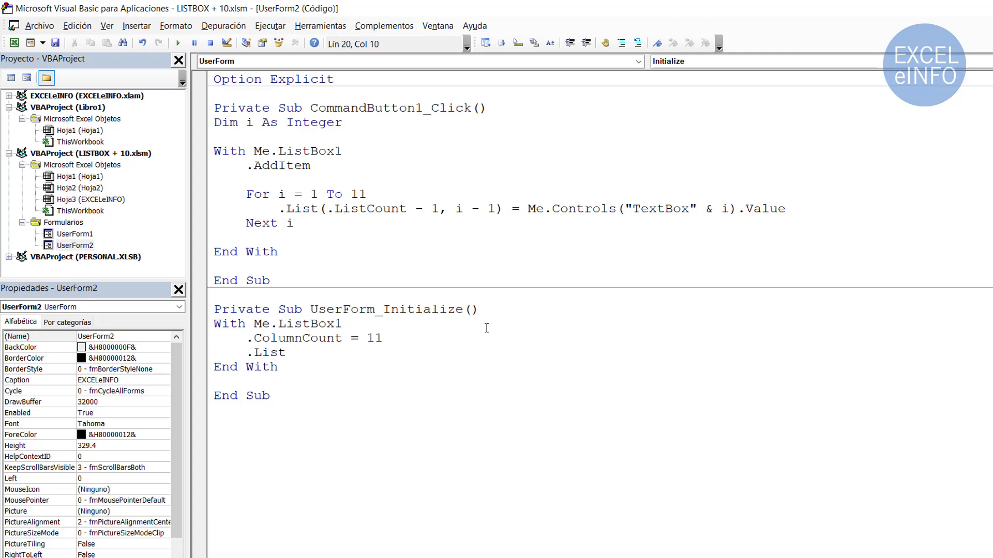
{"action": "type", "text": "= Rang"}
{"action": "type", "text": "e"}
{"action": "type", "text": "("}
{"action": "key", "text": "Escape"}
{"action": "key", "text": "Home"}
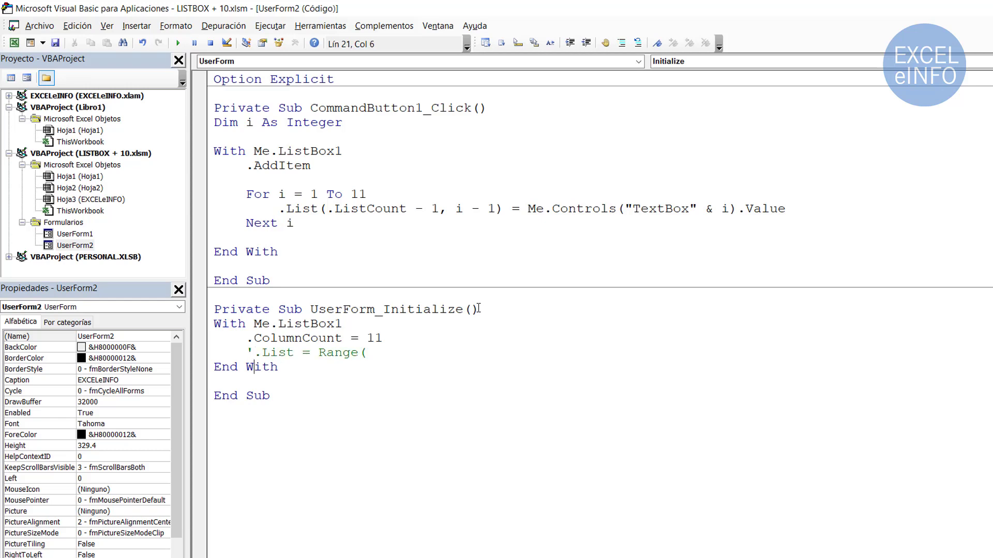
{"action": "key", "text": "alt+Tab"}
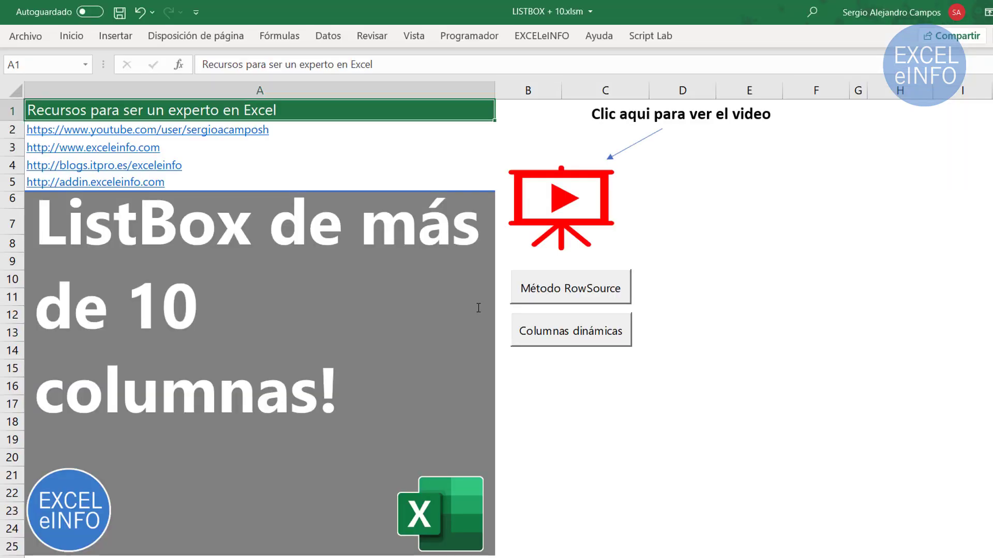
- Extend the row 1 selection on the sheet toward column K
{"action": "key", "text": "shift+Right"}
{"action": "key", "text": "shift+Right"}
{"action": "key", "text": "shift+Right"}
{"action": "key", "text": "shift+Right"}
{"action": "key", "text": "shift+Right"}
{"action": "key", "text": "shift+Right"}
{"action": "key", "text": "shift+Right"}
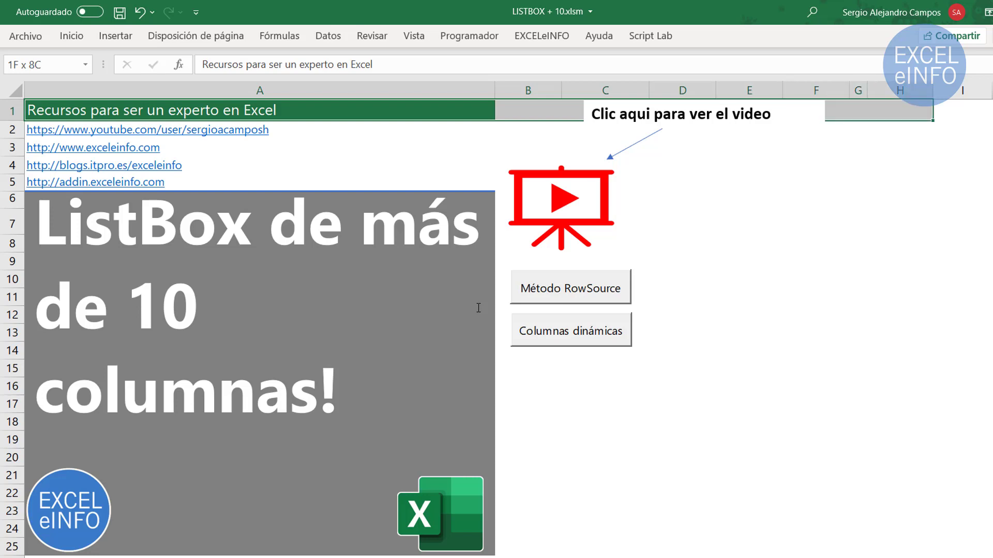
{"action": "key", "text": "shift+Right"}
{"action": "key", "text": "shift+Right"}
{"action": "key", "text": "shift+Right"}
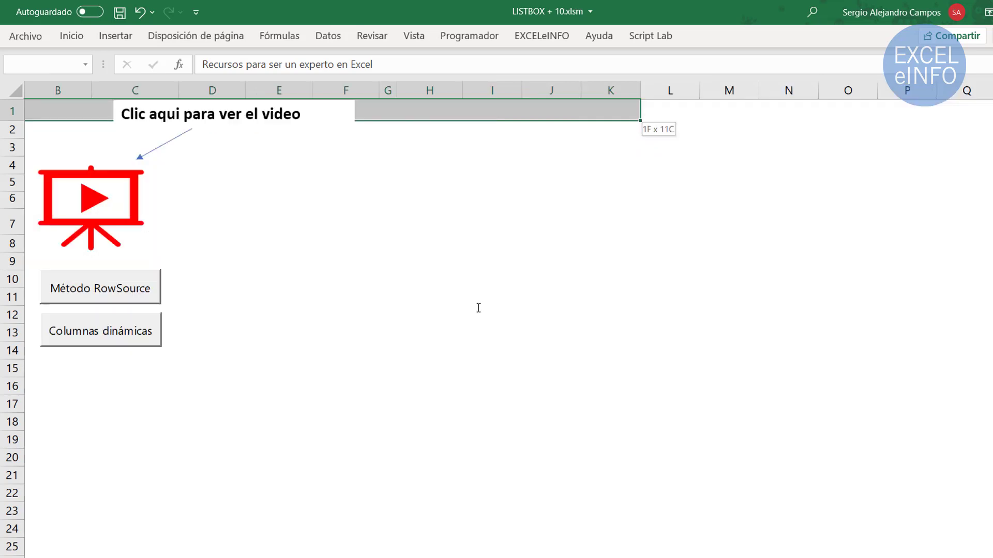
{"action": "key", "text": "shift+Left"}
{"action": "key", "text": "shift+Left"}
{"action": "key", "text": "shift+Left"}
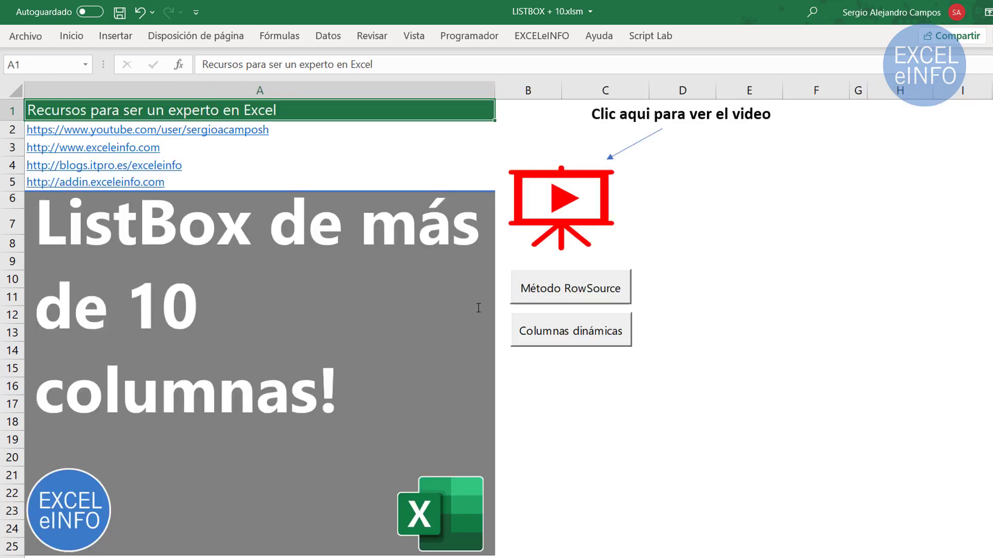
{"action": "key", "text": "shift+Left"}
{"action": "key", "text": "shift+Left"}
{"action": "key", "text": "shift+Left"}
{"action": "key", "text": "shift+Right"}
{"action": "key", "text": "shift+Right"}
{"action": "key", "text": "shift+Right"}
{"action": "key", "text": "shift+Right"}
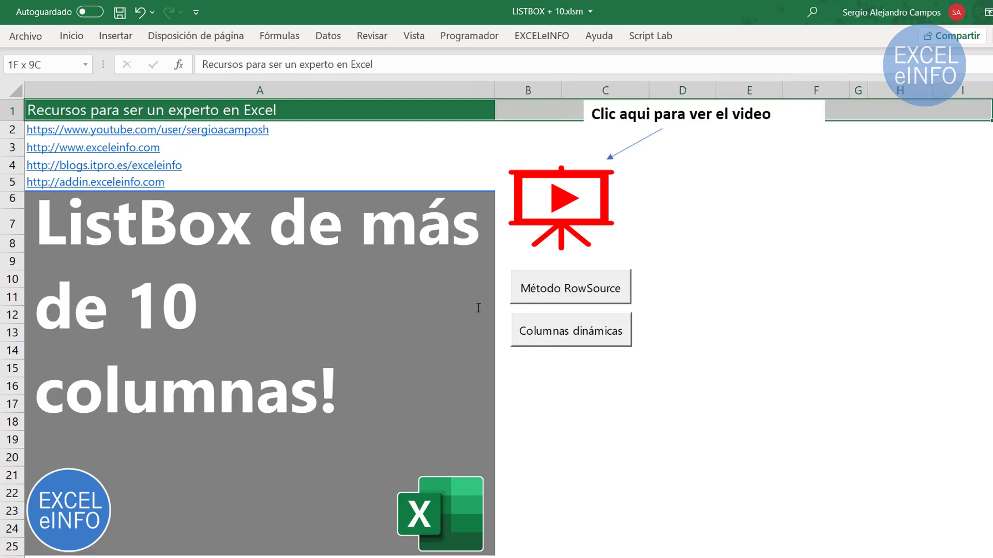
{"action": "key", "text": "shift+Right"}
{"action": "key", "text": "shift+Right"}
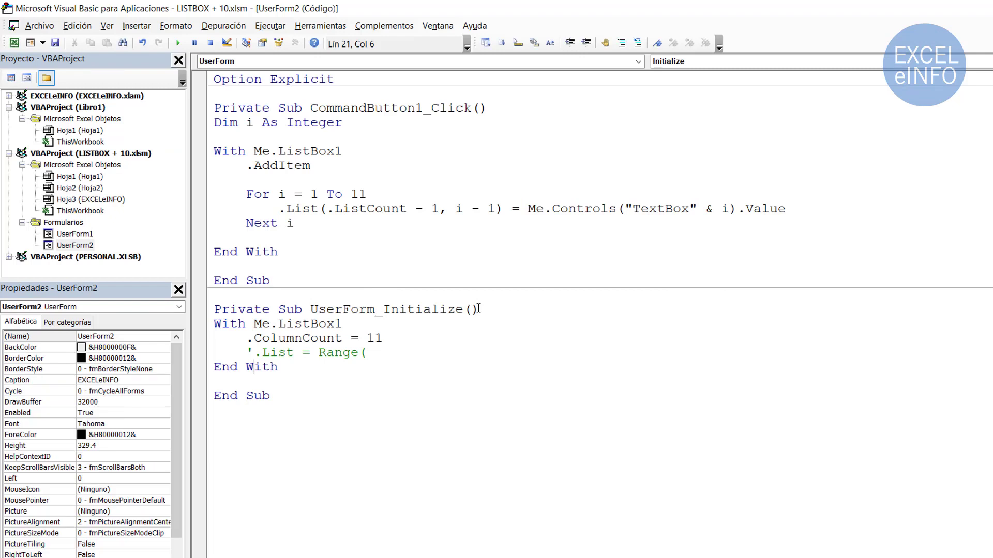
- Delete the apostrophe so the .List = Range( line becomes active code
{"action": "key", "text": "Up"}
{"action": "key", "text": "shift+End"}
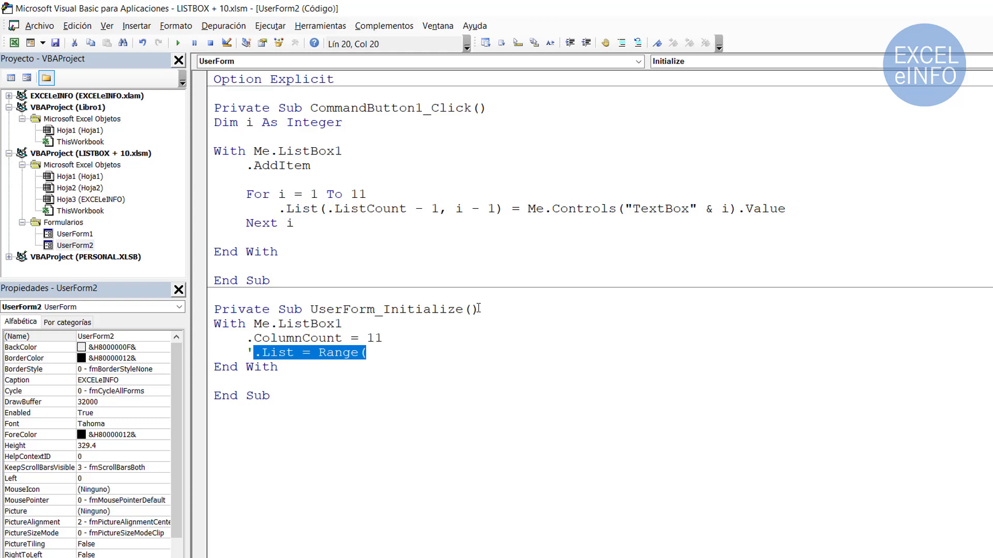
{"action": "key", "text": "Left"}
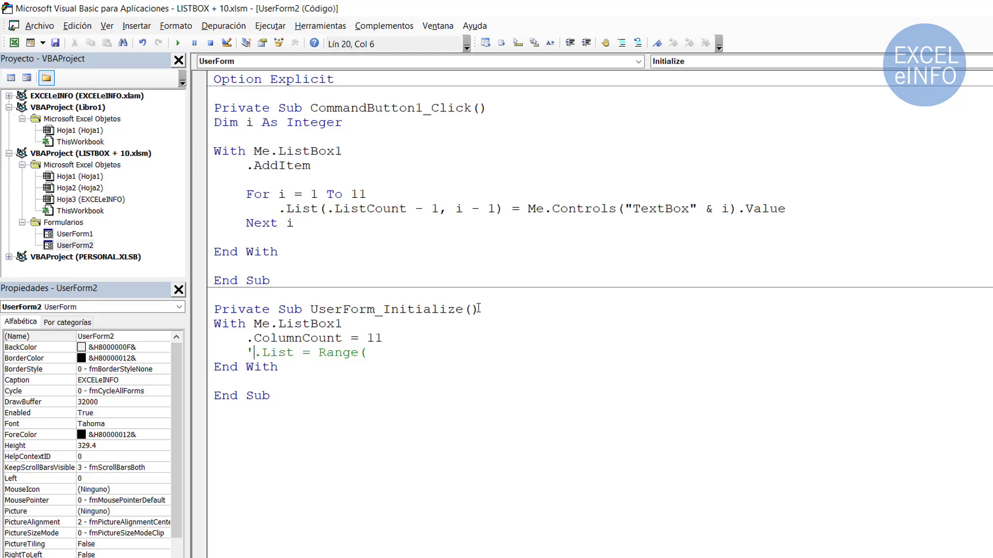
{"action": "key", "text": "BackSpace"}
{"action": "key", "text": "End"}
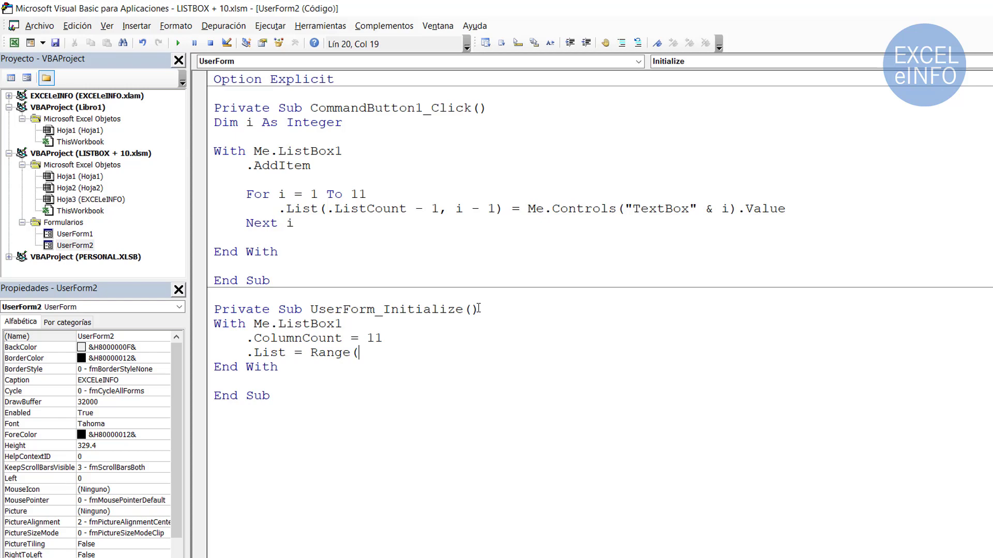
- Step across row 1 cells in Excel, back to A1, then return to UserForm2's code
{"action": "key", "text": "alt+F11"}
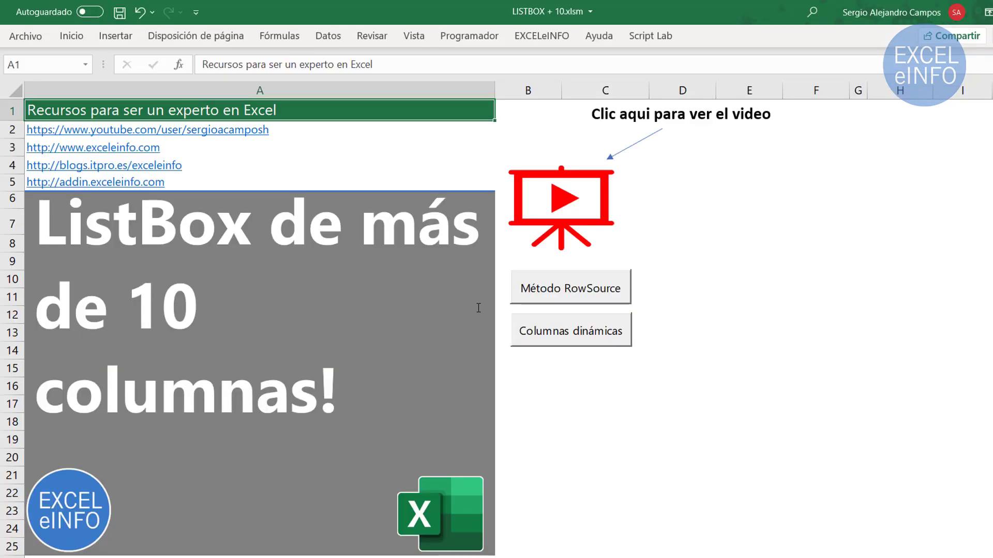
{"action": "key", "text": "Right"}
{"action": "key", "text": "Right"}
{"action": "key", "text": "Right"}
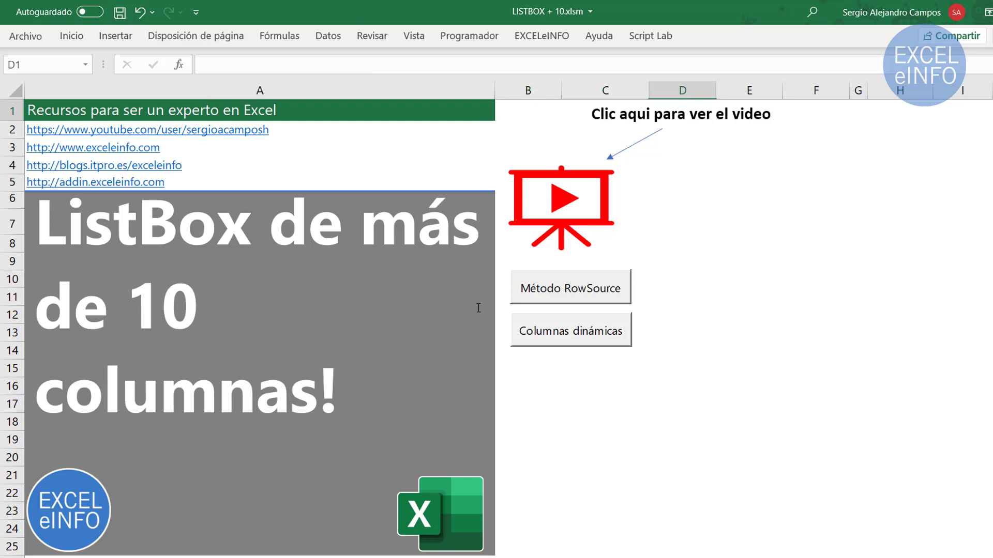
{"action": "key", "text": "Right"}
{"action": "key", "text": "Right"}
{"action": "key", "text": "Right"}
{"action": "key", "text": "Right"}
{"action": "key", "text": "Right"}
{"action": "key", "text": "Right"}
{"action": "key", "text": "Right"}
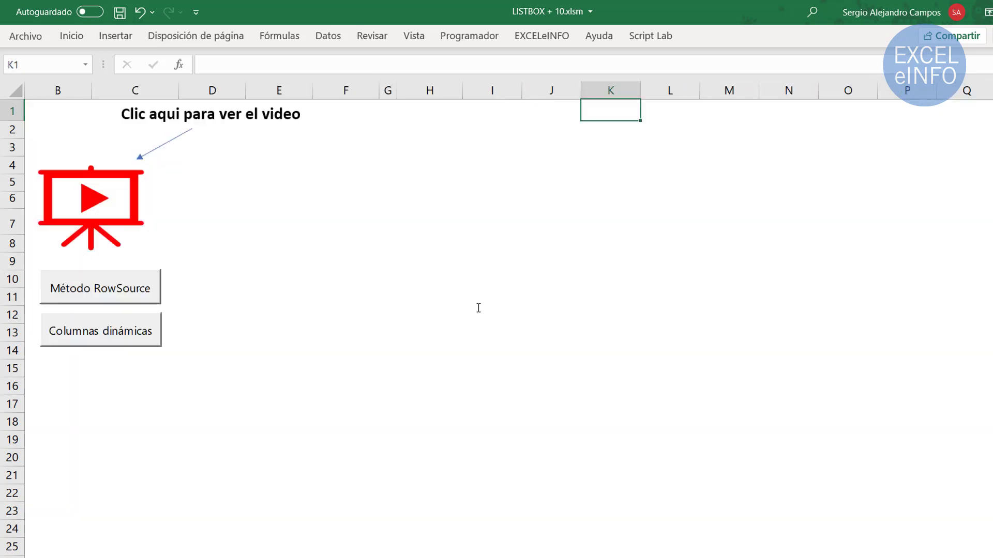
{"action": "key", "text": "ctrl+Home"}
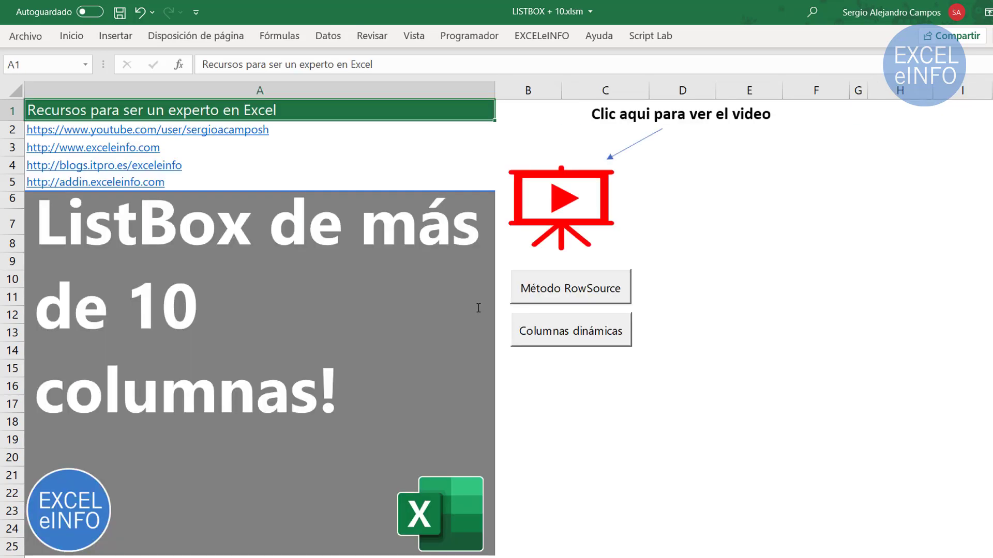
{"action": "key", "text": "alt+F11"}
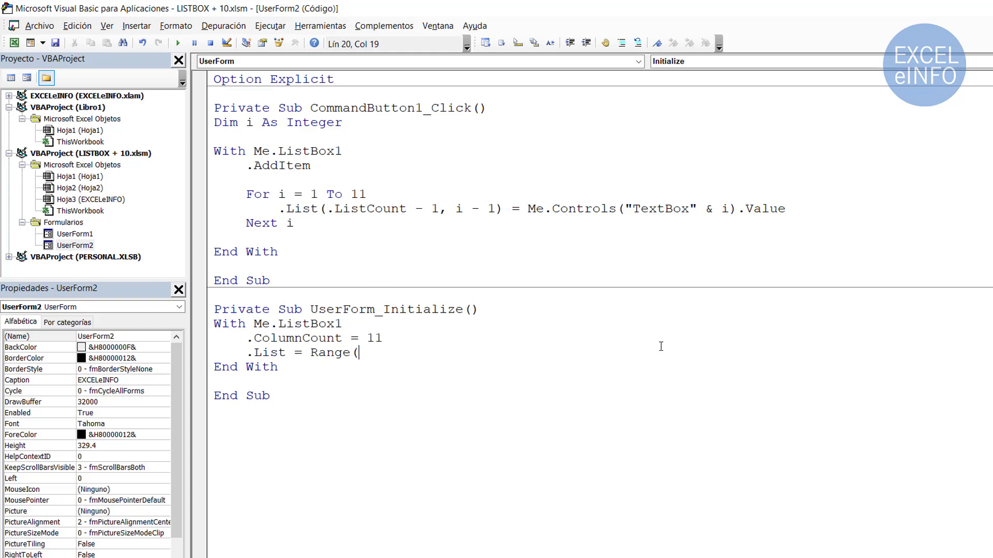
- Complete the line as .List = Range(Cells(1, 1), Cells(1, .ColumnCount)).Value
{"action": "type", "text": "Cel"}
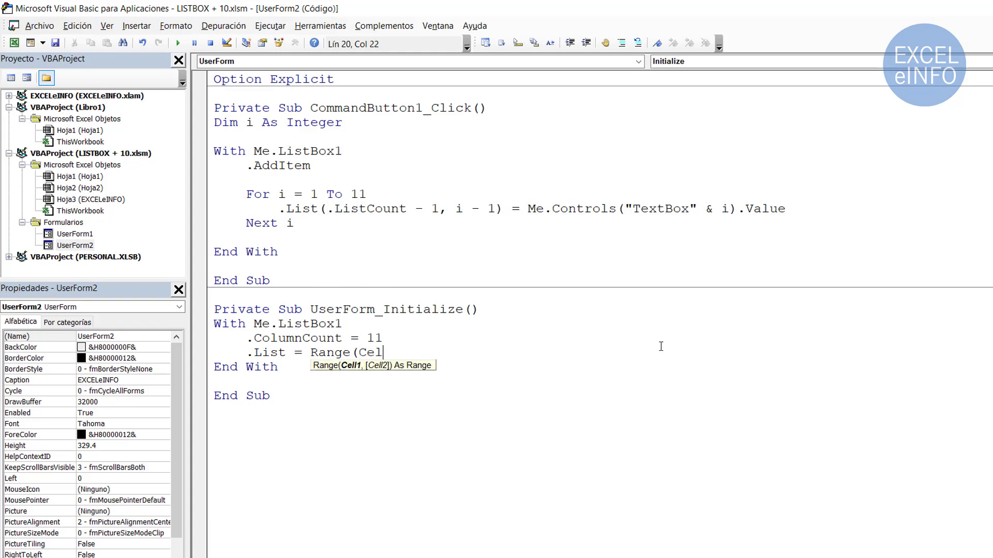
{"action": "type", "text": "ls"}
{"action": "type", "text": "("}
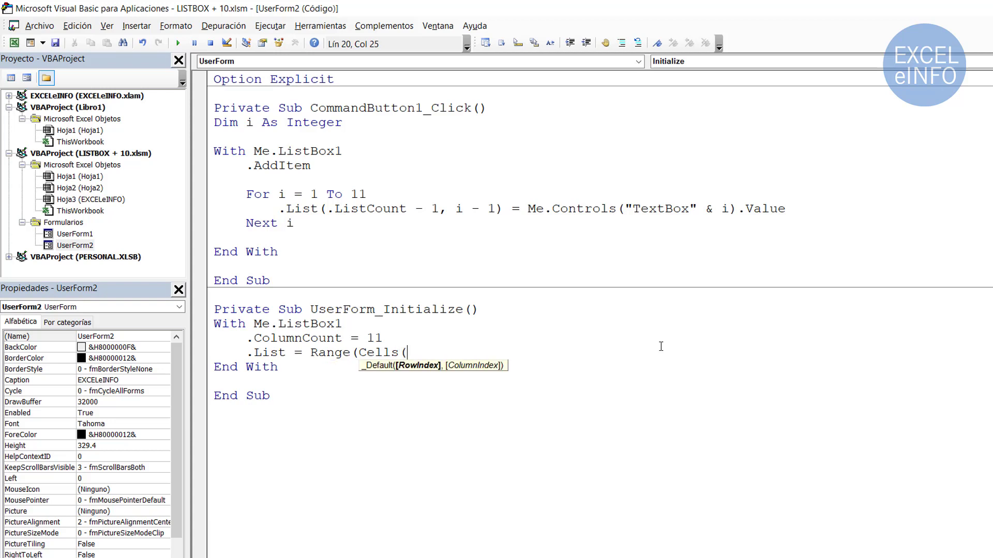
{"action": "type", "text": "1"}
{"action": "type", "text": ",1"}
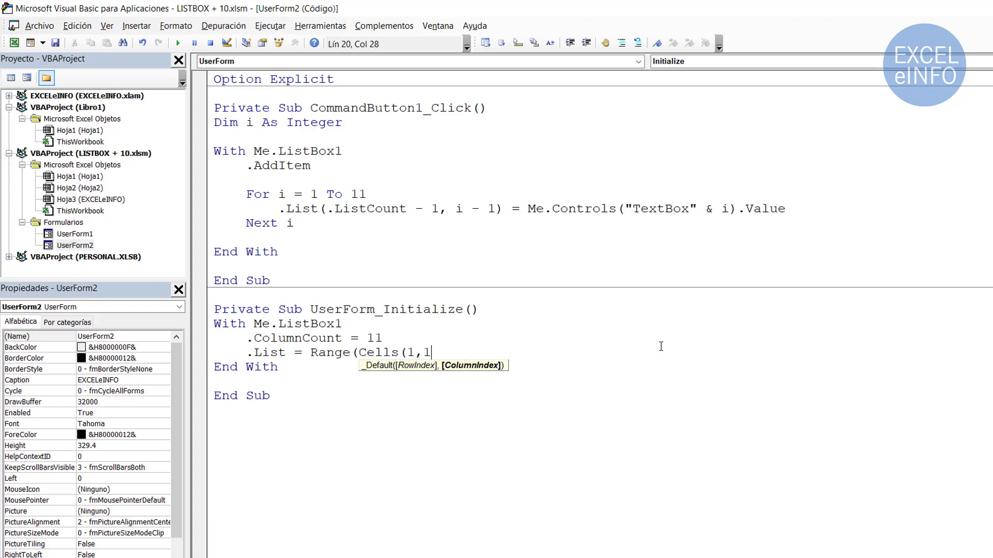
{"action": "type", "text": "),"}
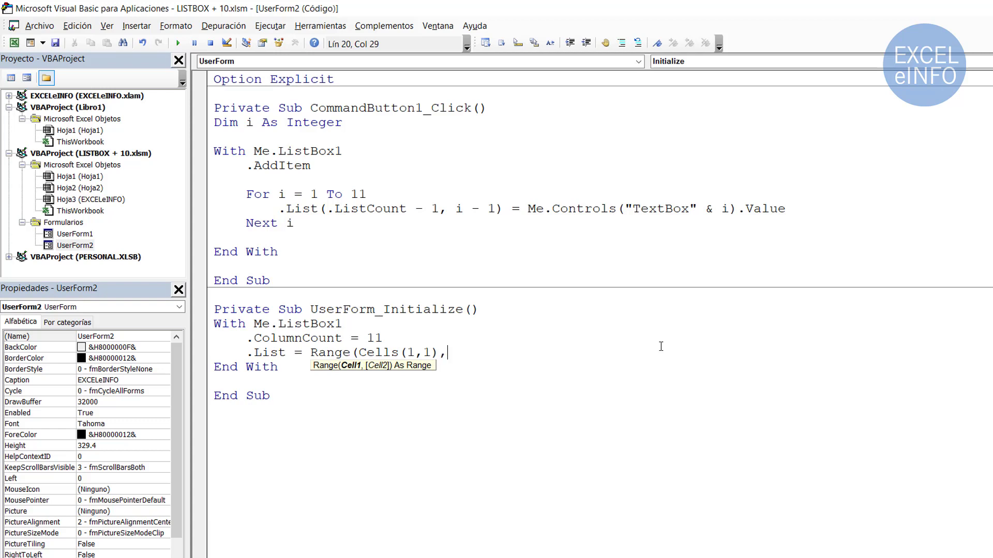
{"action": "type", "text": "cells"}
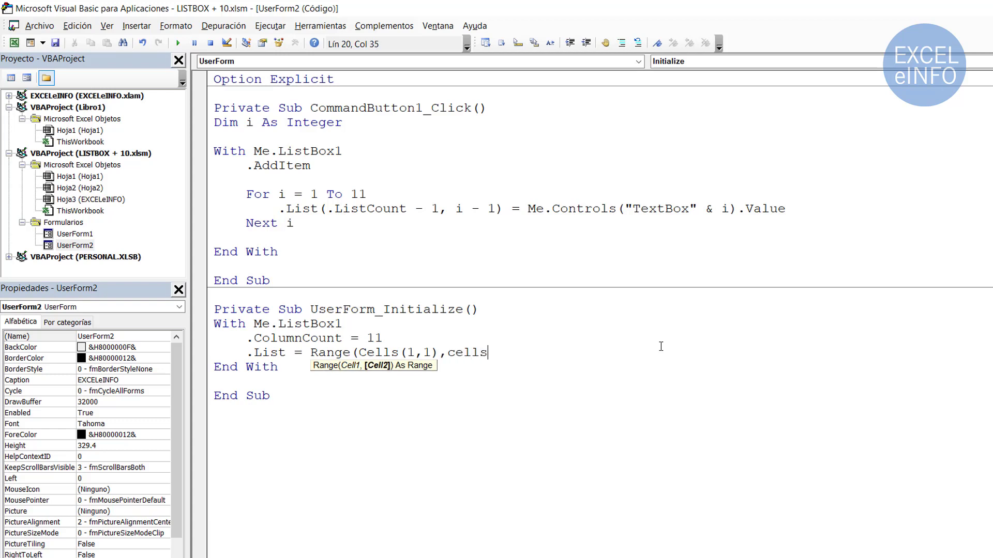
{"action": "type", "text": "("}
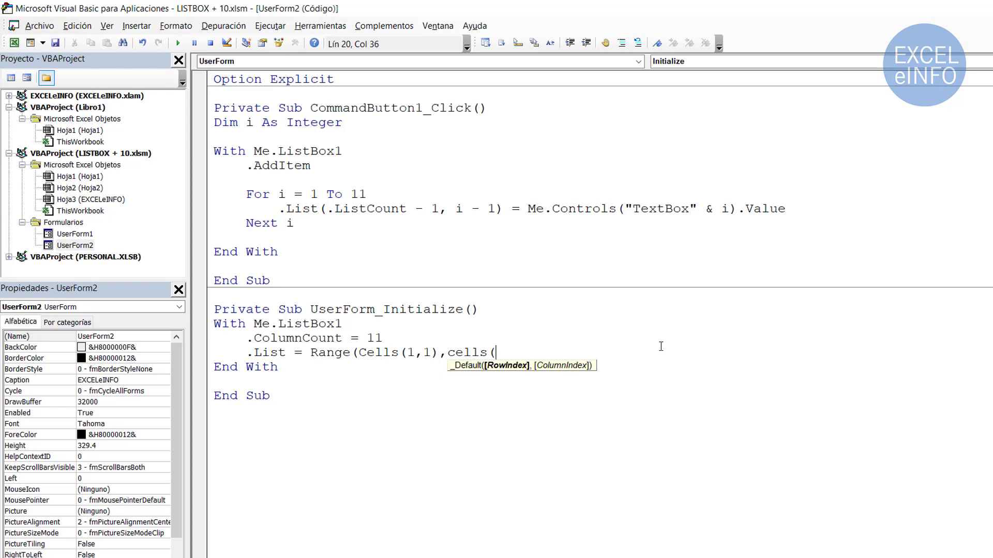
{"action": "type", "text": "1"}
{"action": "type", "text": ","}
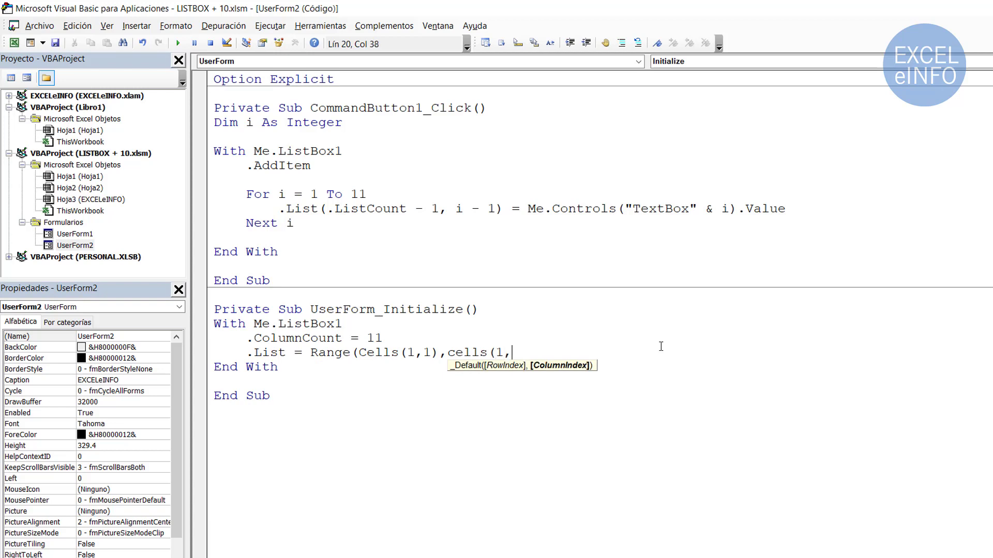
{"action": "type", "text": ".col"}
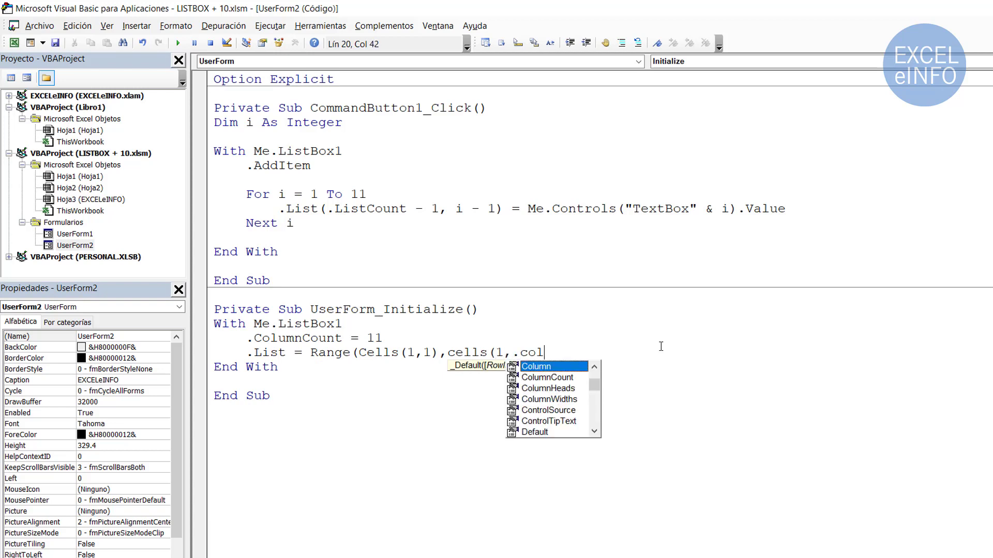
{"action": "type", "text": "u"}
{"action": "key", "text": "Tab"}
{"action": "type", "text": ")"}
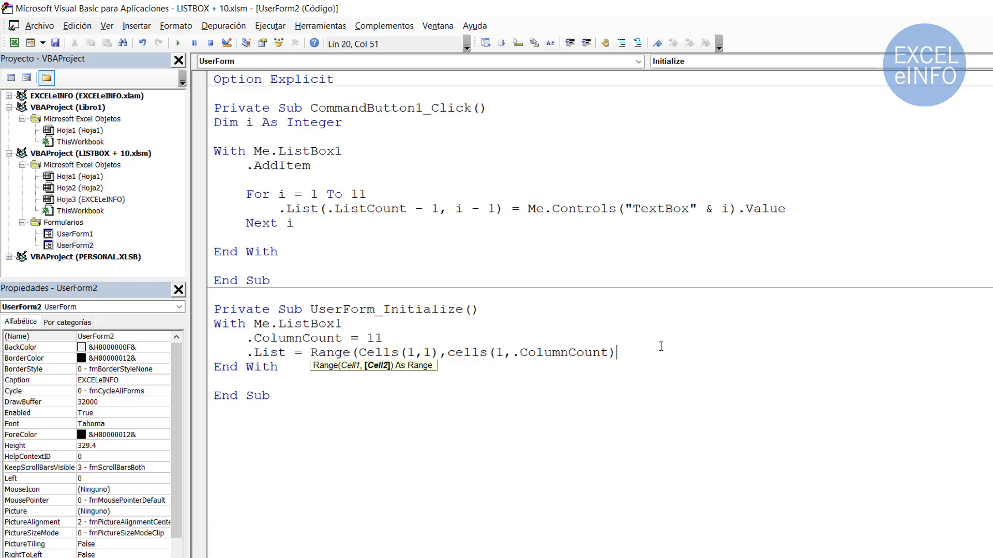
{"action": "type", "text": ").value"}
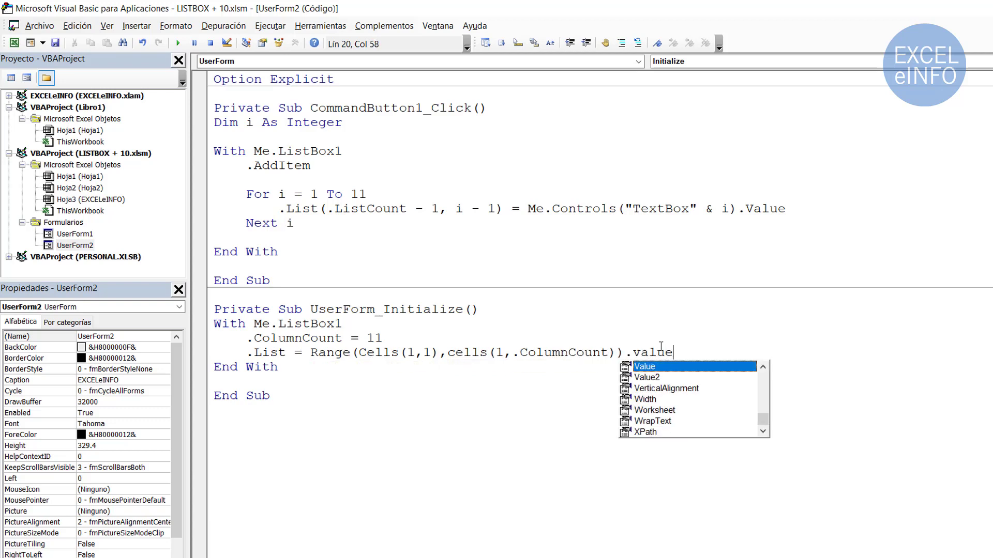
{"action": "key", "text": "Escape"}
{"action": "left_click", "coordinate": [661, 352]}
- Highlight the Cells(1, 1) start cell and Cells(1, .ColumnCount) end cell arguments
{"action": "key", "text": "ctrl+Left"}
{"action": "key", "text": "ctrl+Left"}
{"action": "key", "text": "ctrl+Left"}
{"action": "key", "text": "Left"}
{"action": "key", "text": "Left"}
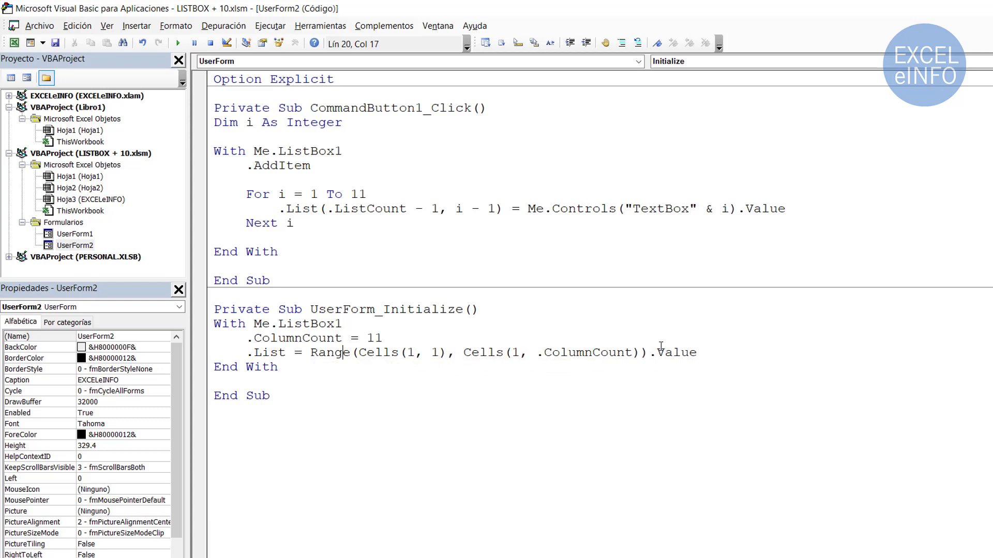
{"action": "key", "text": "Right"}
{"action": "key", "text": "shift+Right"}
{"action": "key", "text": "shift+Right"}
{"action": "key", "text": "shift+Right"}
{"action": "key", "text": "shift+Right"}
{"action": "key", "text": "shift+Right"}
{"action": "key", "text": "shift+Left"}
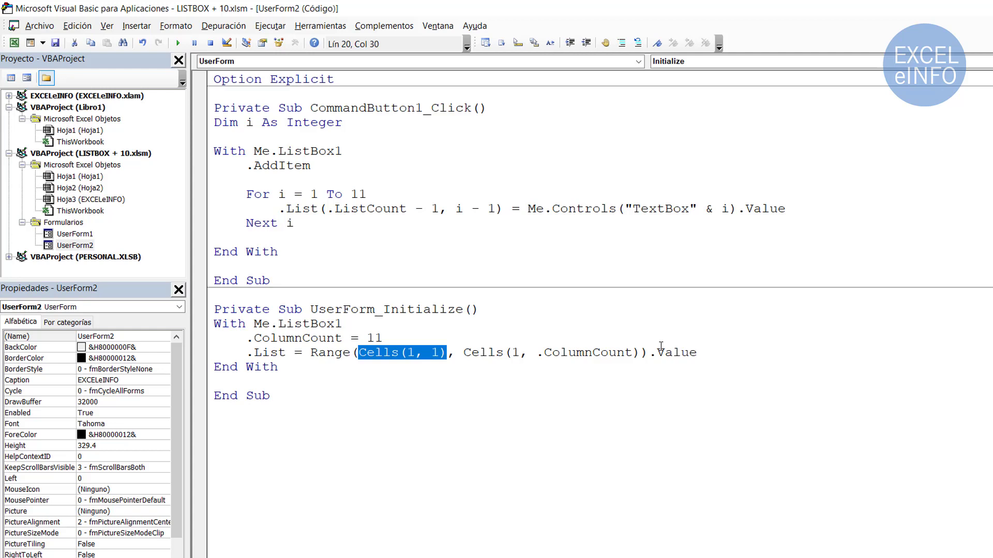
{"action": "key", "text": "Right"}
{"action": "key", "text": "Right"}
{"action": "key", "text": "Right"}
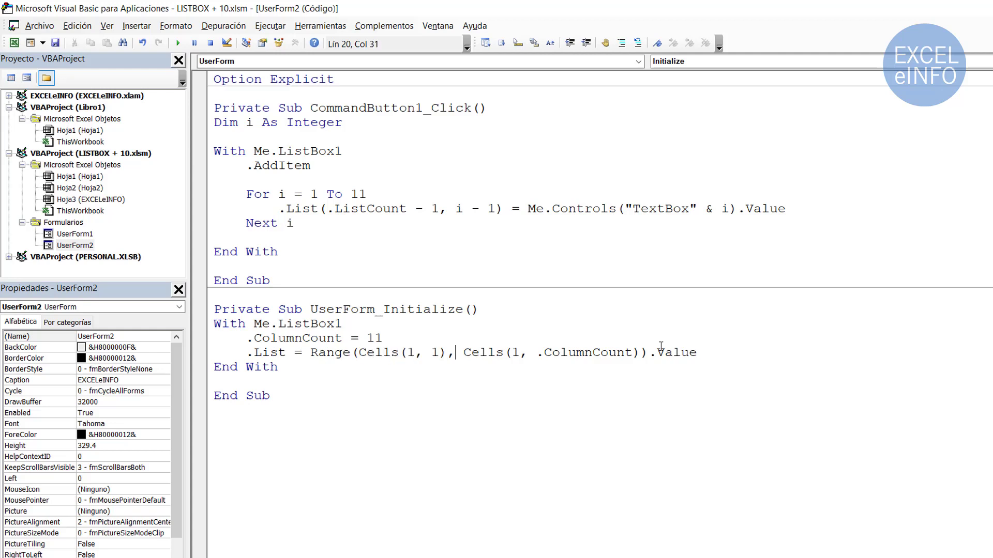
{"action": "key", "text": "shift+Right"}
{"action": "key", "text": "shift+Right"}
{"action": "key", "text": "shift+Right"}
{"action": "key", "text": "shift+Right"}
{"action": "key", "text": "shift+Right"}
{"action": "key", "text": "shift+Right"}
{"action": "key", "text": "Left"}
{"action": "key", "text": "Right"}
{"action": "key", "text": "Right"}
{"action": "key", "text": "Right"}
- Point out the column count of 11 and highlight the whole .List assignment line
{"action": "key", "text": "Right"}
{"action": "key", "text": "Right"}
{"action": "key", "text": "Right"}
{"action": "key", "text": "shift+Right"}
{"action": "key", "text": "Right"}
{"action": "key", "text": "Right"}
{"action": "key", "text": "shift+Right"}
{"action": "key", "text": "shift+Right"}
{"action": "key", "text": "shift+Right"}
{"action": "key", "text": "shift+Left"}
{"action": "key", "text": "Up"}
{"action": "key", "text": "shift+Left"}
{"action": "key", "text": "shift+Left"}
{"action": "key", "text": "Right"}
{"action": "key", "text": "Down"}
{"action": "key", "text": "Home"}
{"action": "key", "text": "shift+End"}
- Span row 1's header cells in Excel to compare, then return to the .List line
{"action": "key", "text": "alt+F11"}
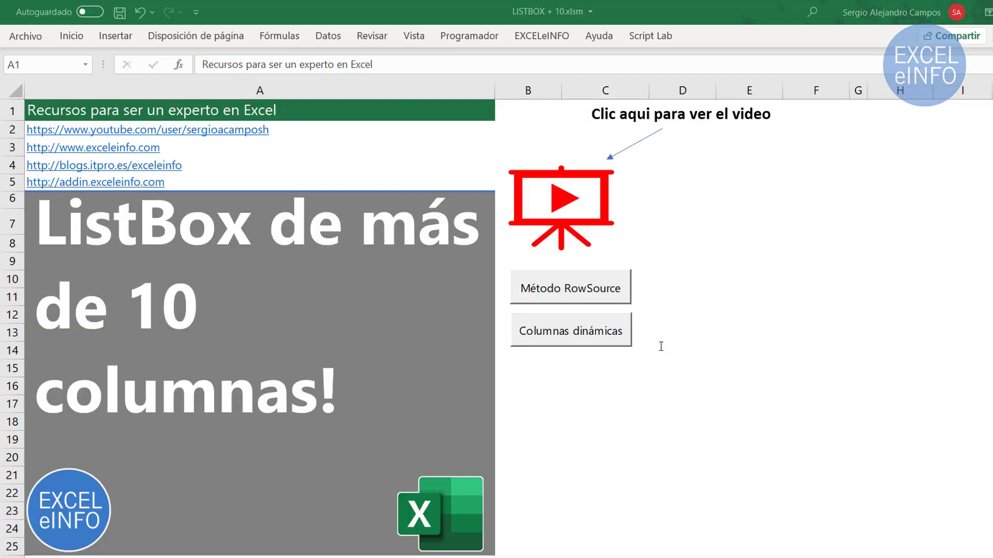
{"action": "key", "text": "shift+Right"}
{"action": "key", "text": "shift+Right"}
{"action": "key", "text": "shift+Right"}
{"action": "key", "text": "shift+Right"}
{"action": "key", "text": "shift+Right"}
{"action": "key", "text": "shift+Right"}
{"action": "key", "text": "shift+Right"}
{"action": "key", "text": "shift+Right"}
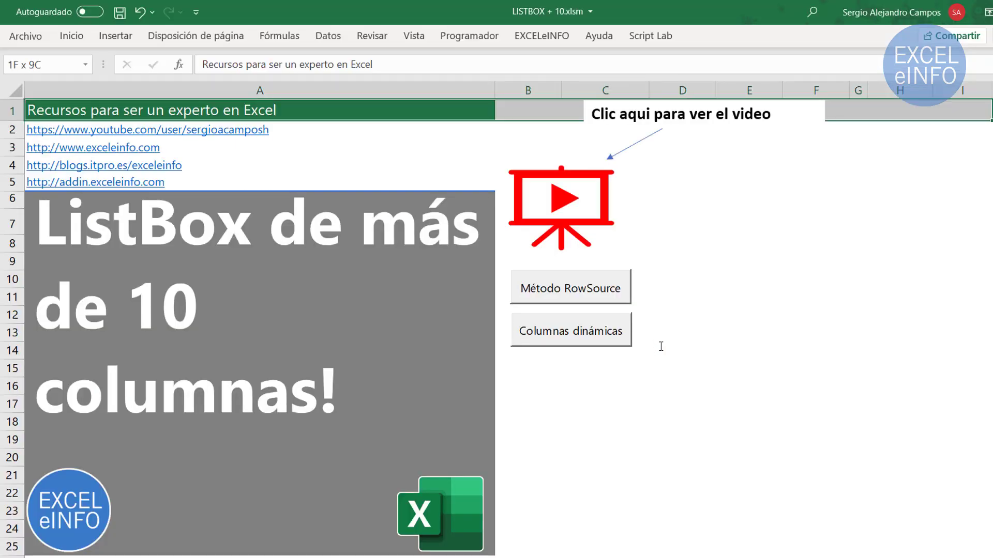
{"action": "key", "text": "shift+Right"}
{"action": "key", "text": "shift+Right"}
{"action": "key", "text": "shift+BackSpace"}
{"action": "key", "text": "ctrl+BackSpace"}
{"action": "key", "text": "alt+F11"}
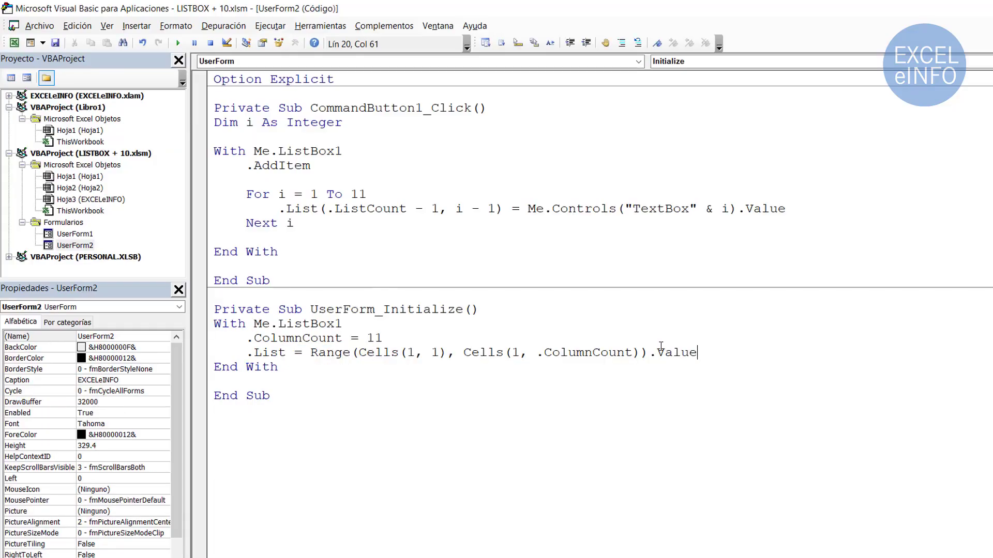
{"action": "key", "text": "alt+F11"}
{"action": "key", "text": "shift+Right"}
{"action": "key", "text": "shift+Right"}
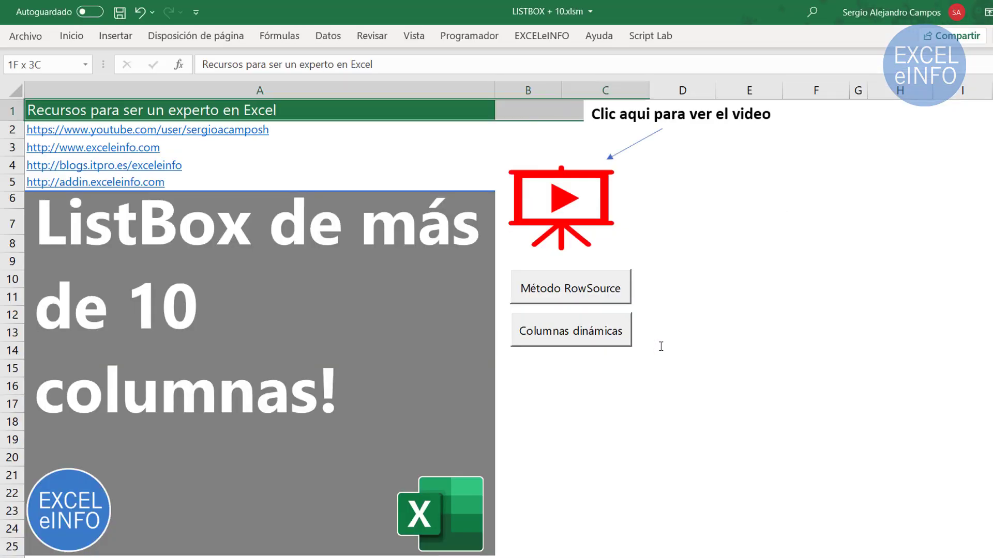
{"action": "key", "text": "shift+Right"}
{"action": "key", "text": "shift+Right"}
{"action": "key", "text": "shift+Right"}
{"action": "key", "text": "shift+Right"}
{"action": "key", "text": "shift+Right"}
{"action": "key", "text": "alt+F11"}
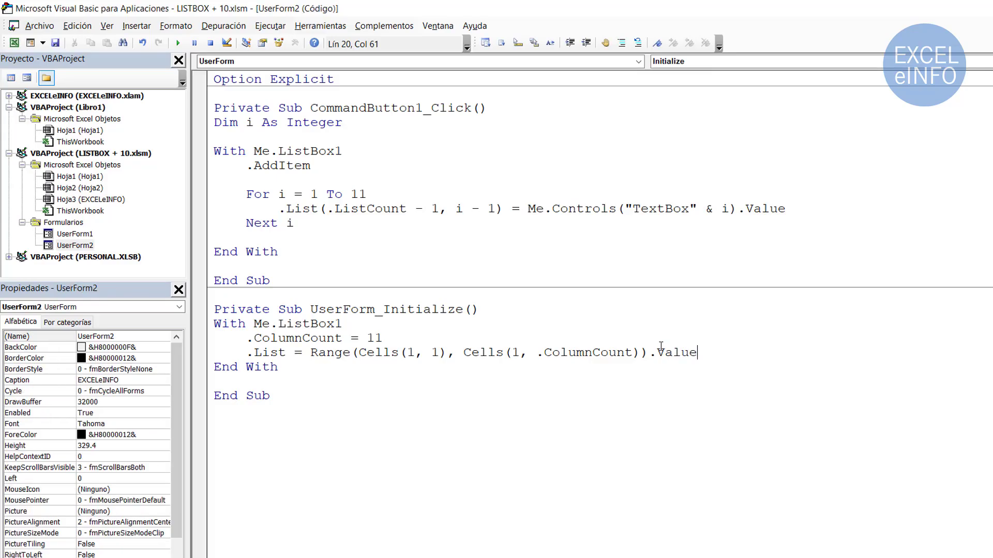
{"action": "key", "text": "shift+Home"}
{"action": "key", "text": "End"}
{"action": "key", "text": "Return"}
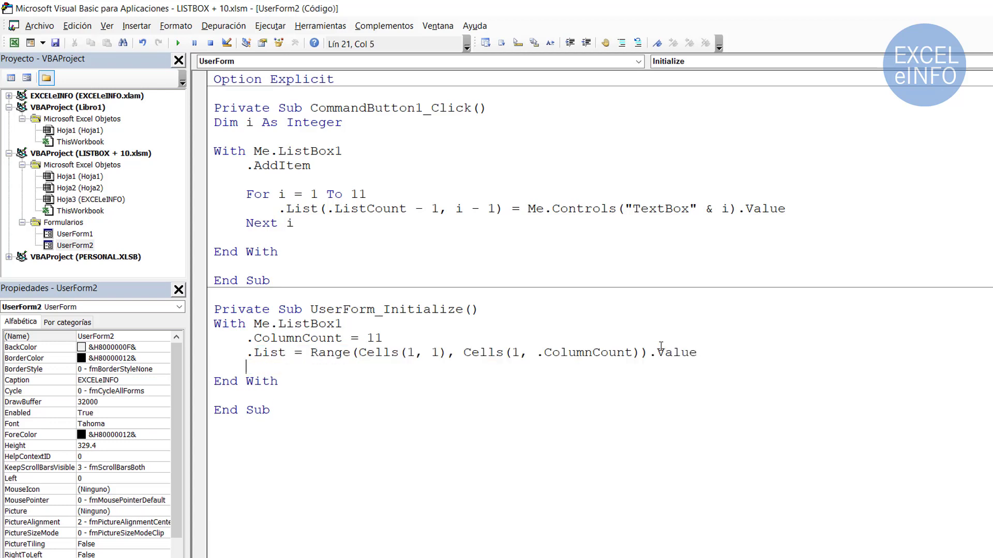
{"action": "type", "text": ".r"}
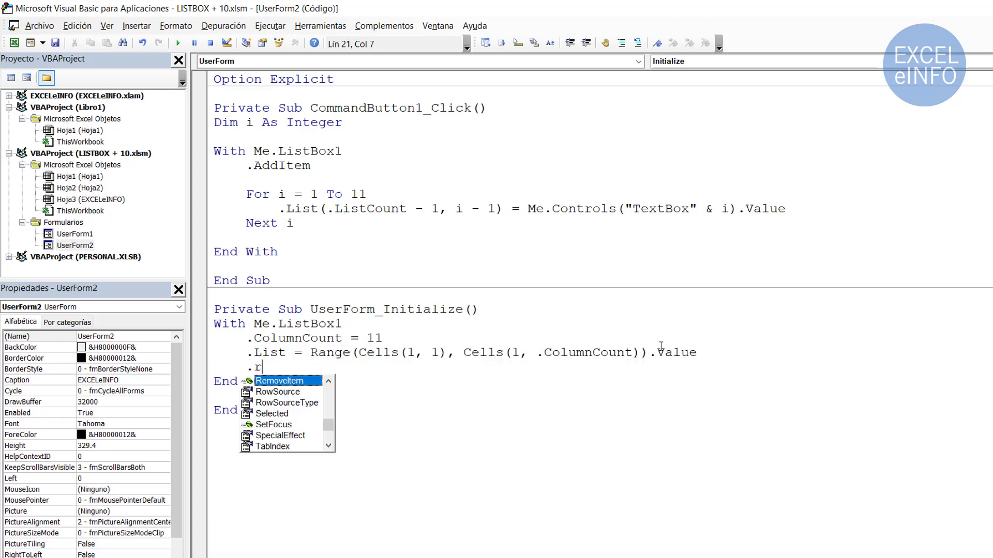
{"action": "type", "text": "e"}
{"action": "key", "text": "Tab"}
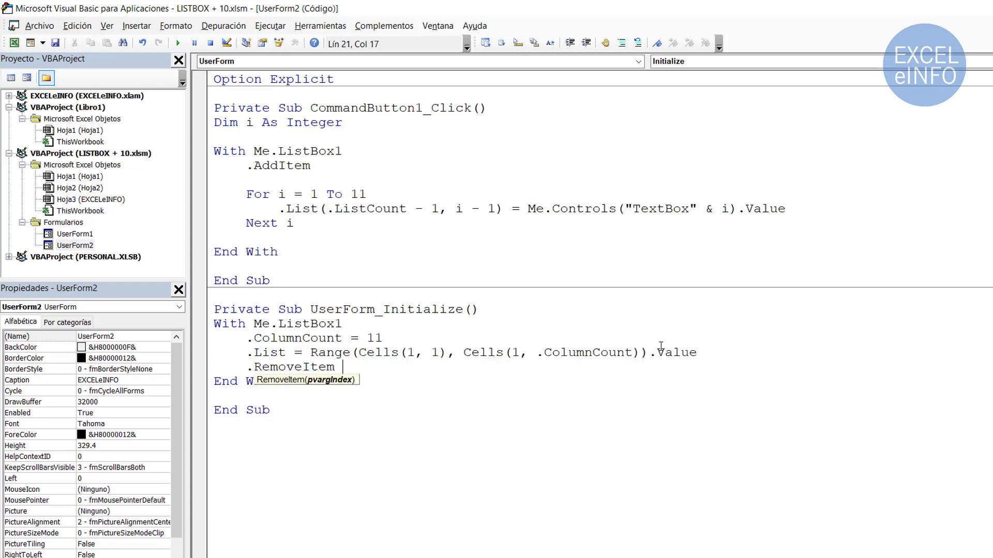
{"action": "type", "text": "0"}
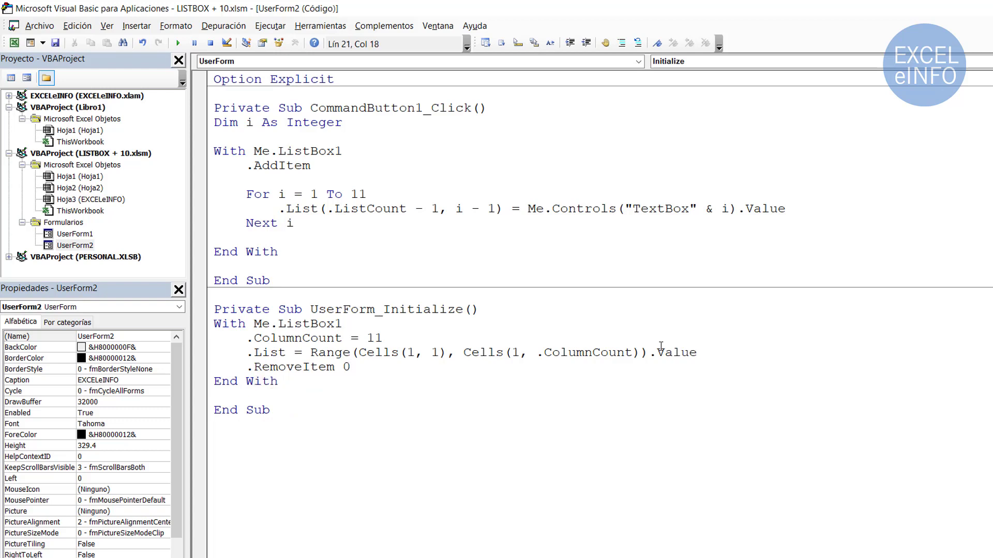
{"action": "key", "text": "Up"}
{"action": "key", "text": "Home"}
{"action": "key", "text": "shift+End"}
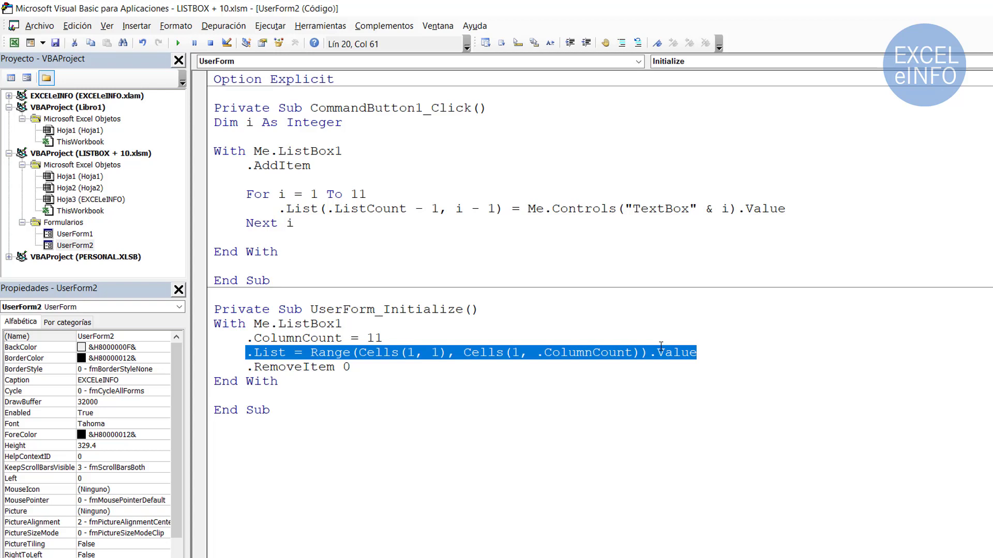
{"action": "key", "text": "Up"}
{"action": "key", "text": "shift+Left"}
{"action": "key", "text": "shift+Left"}
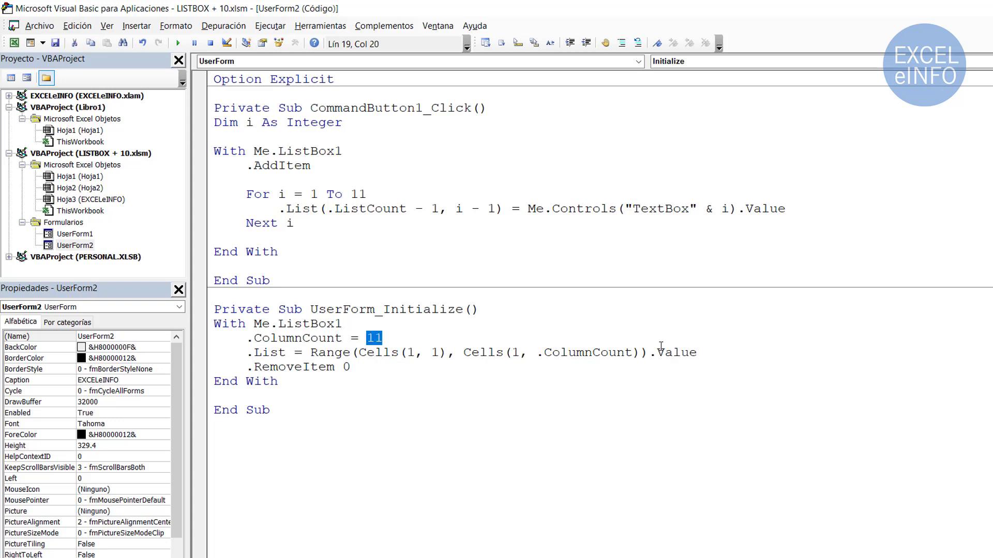
{"action": "key", "text": "Down"}
{"action": "key", "text": "Down"}
{"action": "key", "text": "shift+Home"}
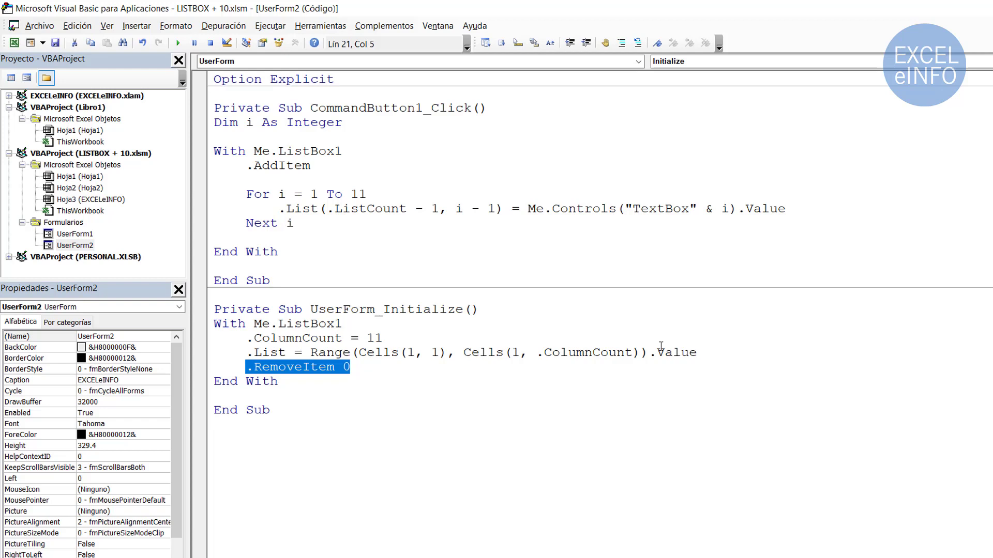
{"action": "double_click", "coordinate": [404, 339]}
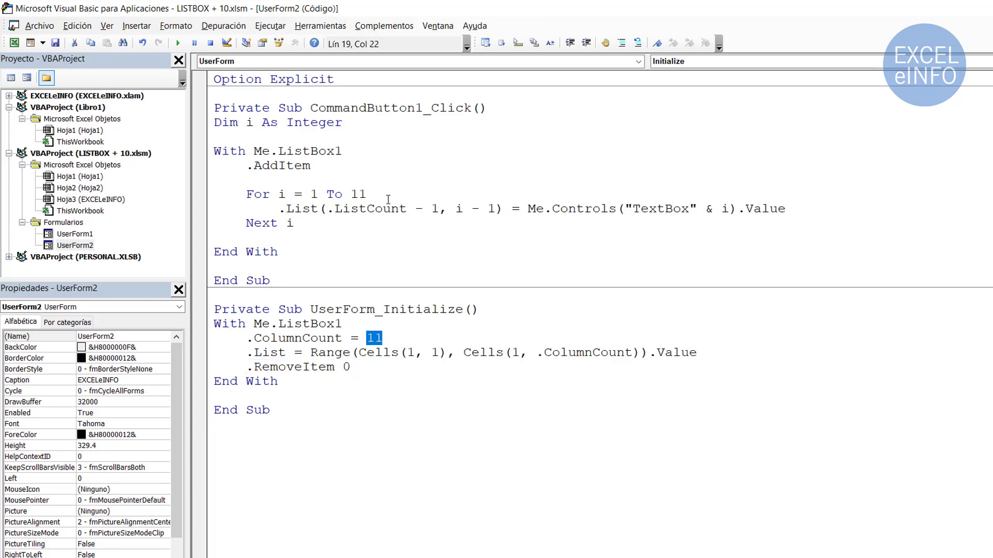
{"action": "double_click", "coordinate": [358, 194]}
{"action": "left_click", "coordinate": [529, 323]}
- Run the Columnas dinámicas form, add a 1–11 row via Llenar Lista, and close it
{"action": "key", "text": "alt+Tab"}
{"action": "left_click", "coordinate": [573, 338]}
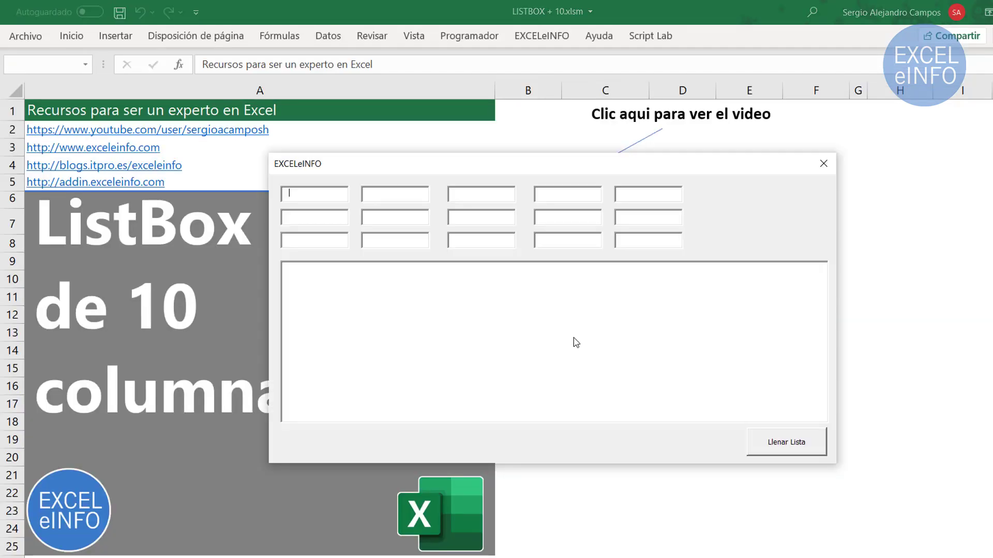
{"action": "type", "text": "1\t2\t3\t4\t5\t"}
{"action": "type", "text": "6\t7\t8\t9\t"}
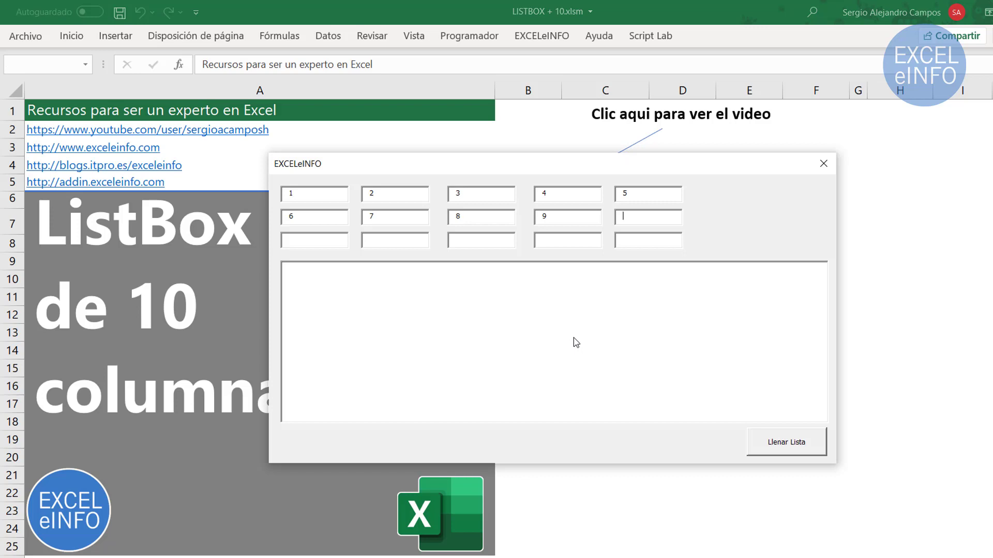
{"action": "type", "text": "10\t11"}
{"action": "left_click", "coordinate": [776, 441]}
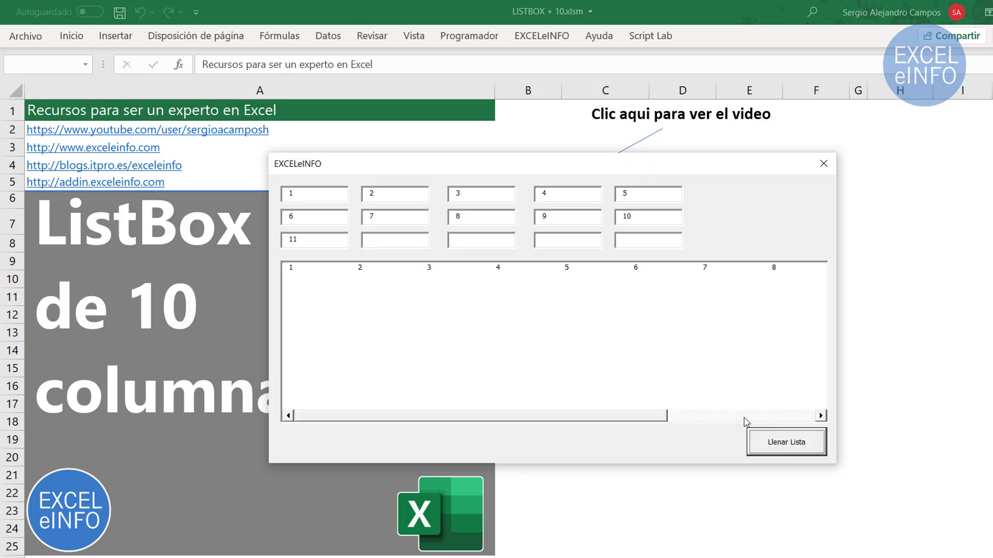
{"action": "left_click", "coordinate": [762, 415]}
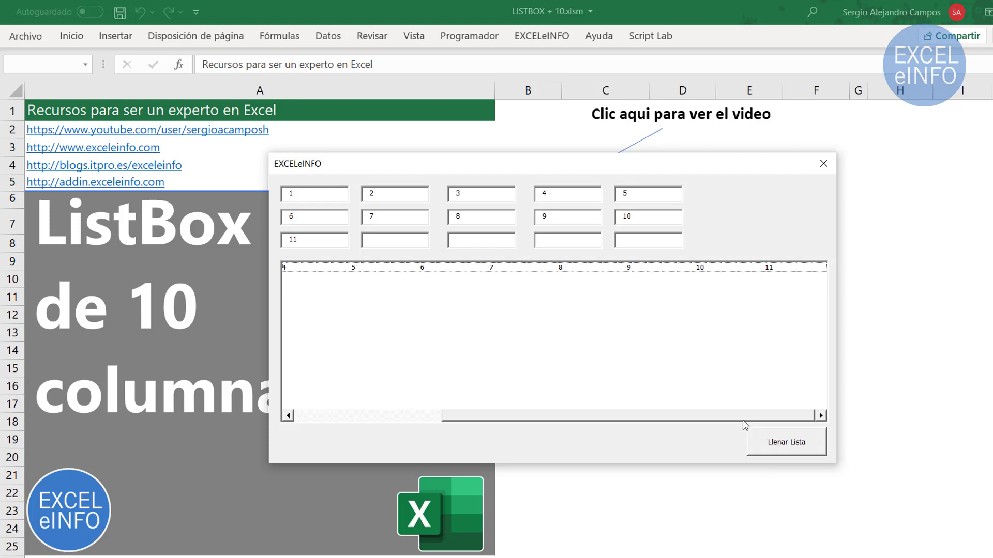
{"action": "left_click", "coordinate": [824, 163]}
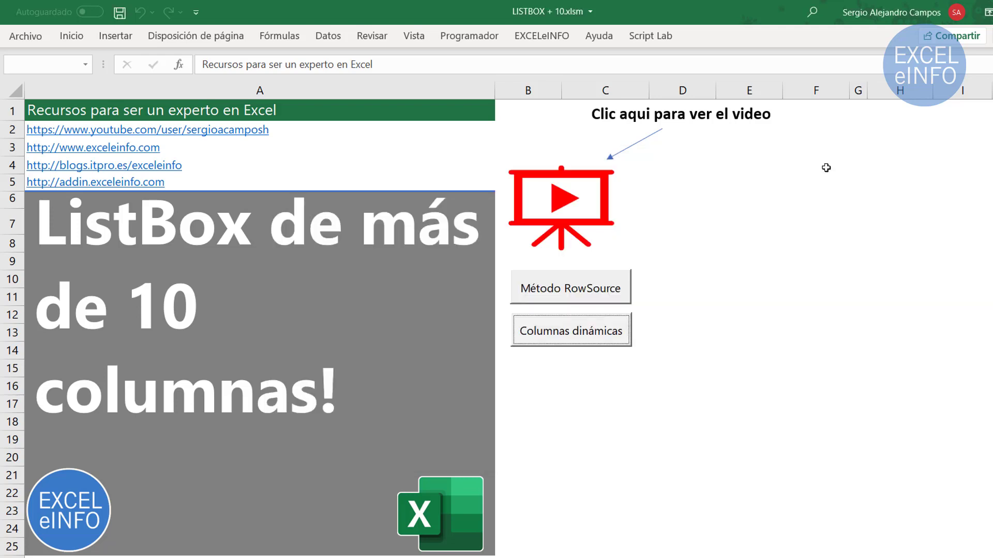
{"action": "left_click", "coordinate": [741, 233]}
- Change the loop limit and .ColumnCount from 11 to 15, then go back to Excel
{"action": "key", "text": "alt+F11"}
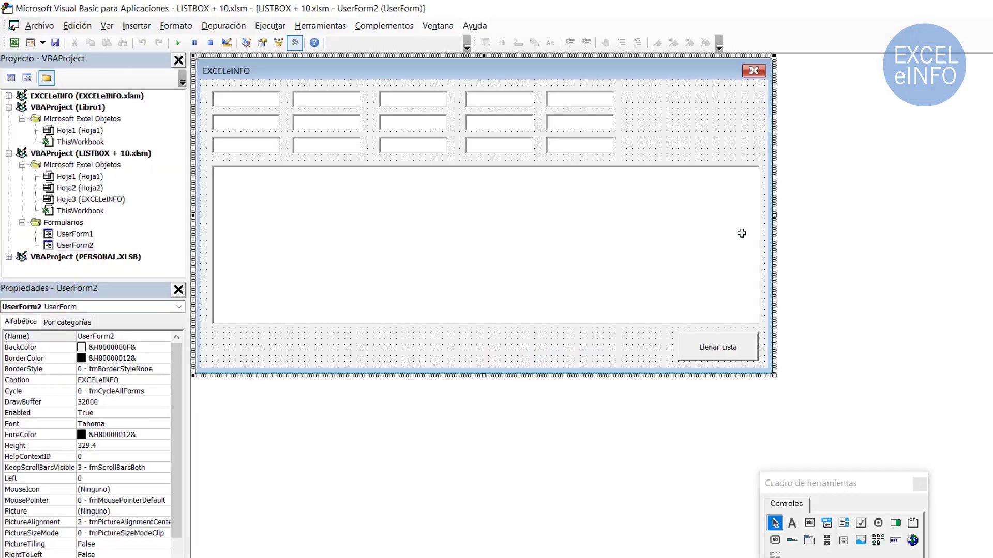
{"action": "key", "text": "F7"}
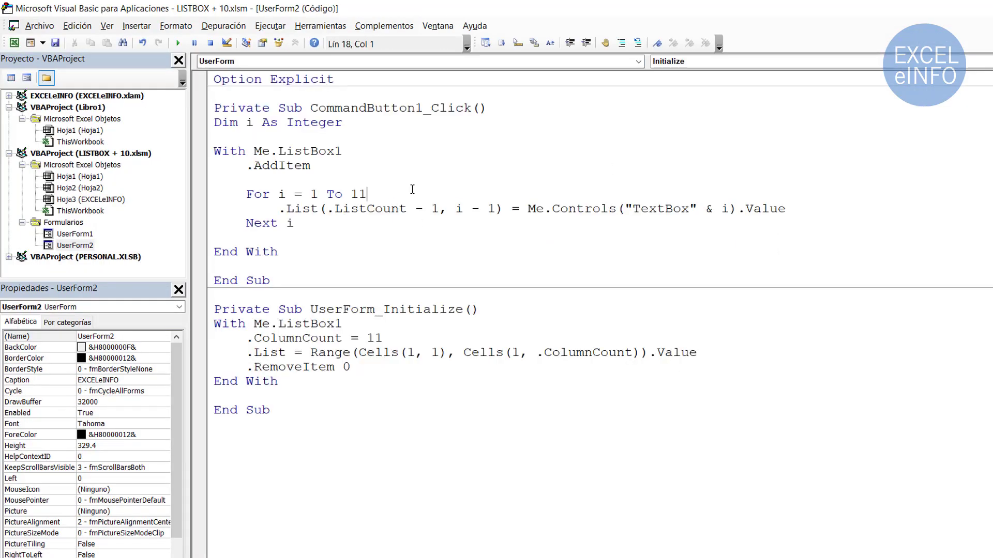
{"action": "key", "text": "shift+Left"}
{"action": "type", "text": "5"}
{"action": "key", "text": "Down"}
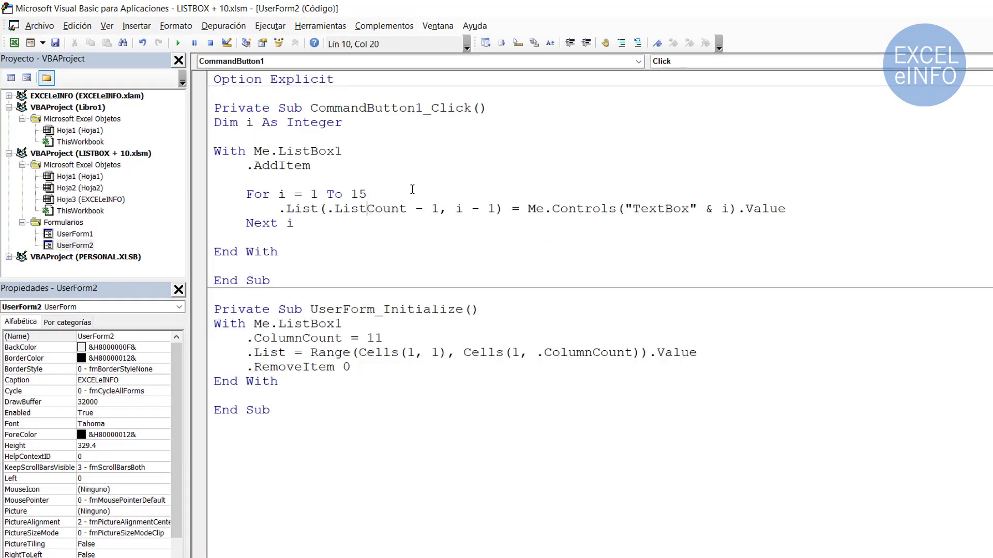
{"action": "key", "text": "Down"}
{"action": "key", "text": "Down"}
{"action": "key", "text": "Down"}
{"action": "key", "text": "End"}
{"action": "key", "text": "shift+Left"}
{"action": "type", "text": "5"}
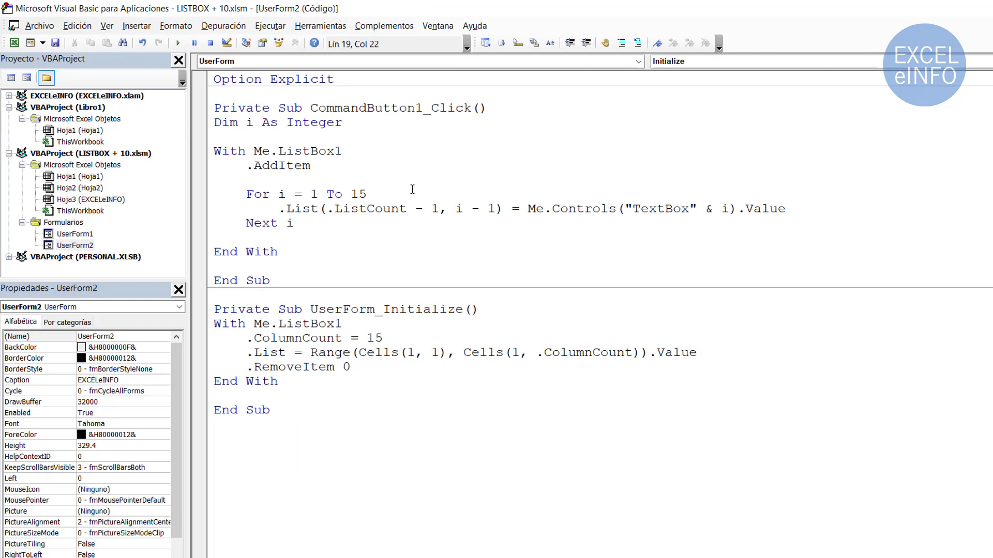
{"action": "key", "text": "ctrl+a"}
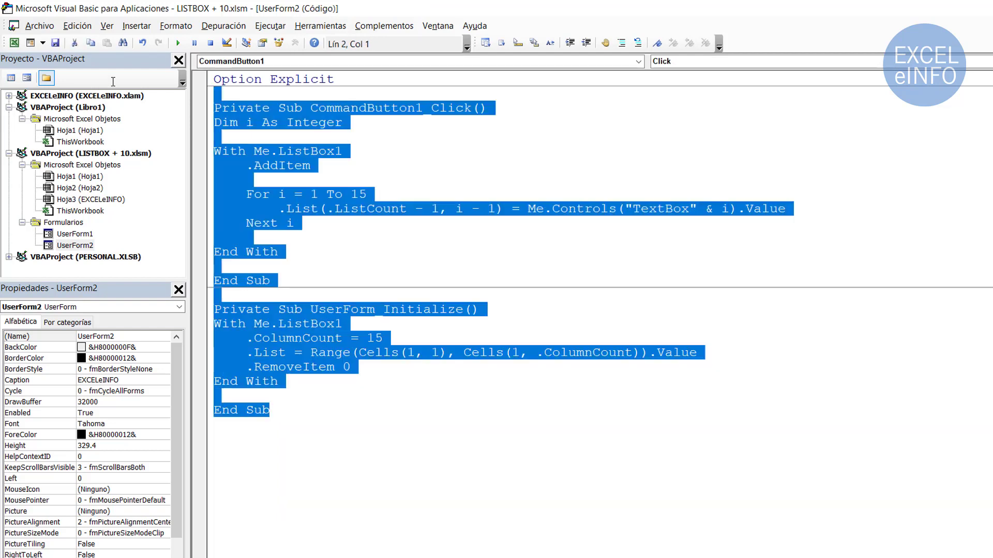
{"action": "key", "text": "alt+F11"}
- Open the form, enter 1 to 15 in the text boxes, and add them as a row
{"action": "left_click", "coordinate": [572, 339]}
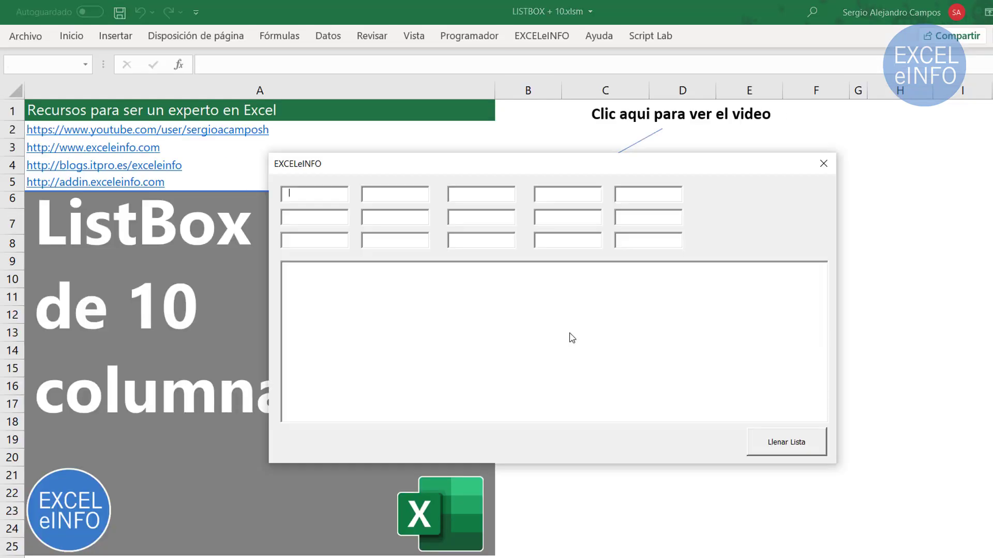
{"action": "type", "text": "1\t2\t3\t4\t5\t6"}
{"action": "type", "text": "7"}
{"action": "key", "text": "Tab"}
{"action": "type", "text": "8"}
{"action": "key", "text": "Tab"}
{"action": "type", "text": "910"}
{"action": "key", "text": "Tab"}
{"action": "type", "text": "11"}
{"action": "key", "text": "Tab"}
{"action": "type", "text": "12"}
{"action": "key", "text": "Tab"}
{"action": "type", "text": "13"}
{"action": "key", "text": "Tab"}
{"action": "type", "text": "14"}
{"action": "key", "text": "Tab"}
{"action": "type", "text": "15"}
{"action": "left_click", "coordinate": [796, 447]}
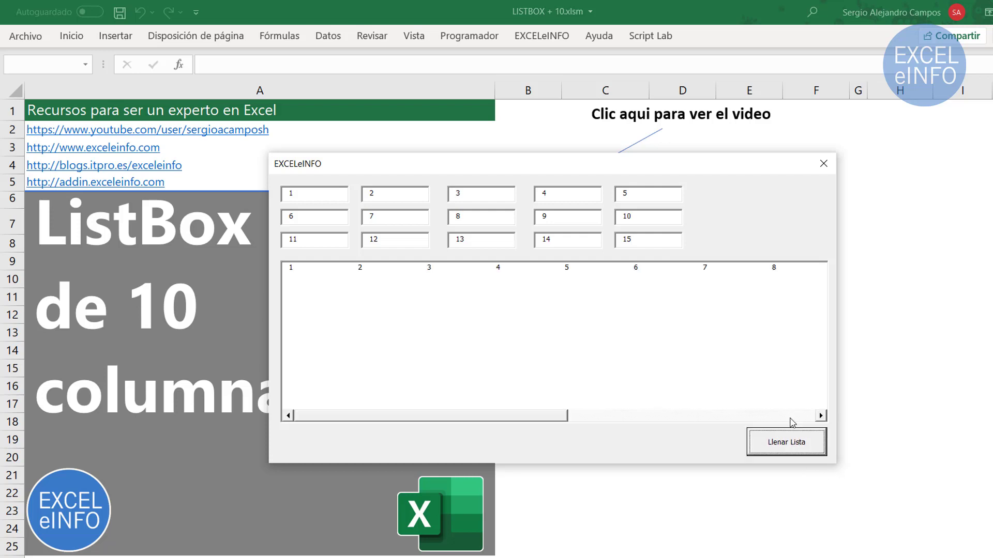
- Add another copy of the row, then a row starting with 5, 8, 9
{"action": "left_click", "coordinate": [305, 270]}
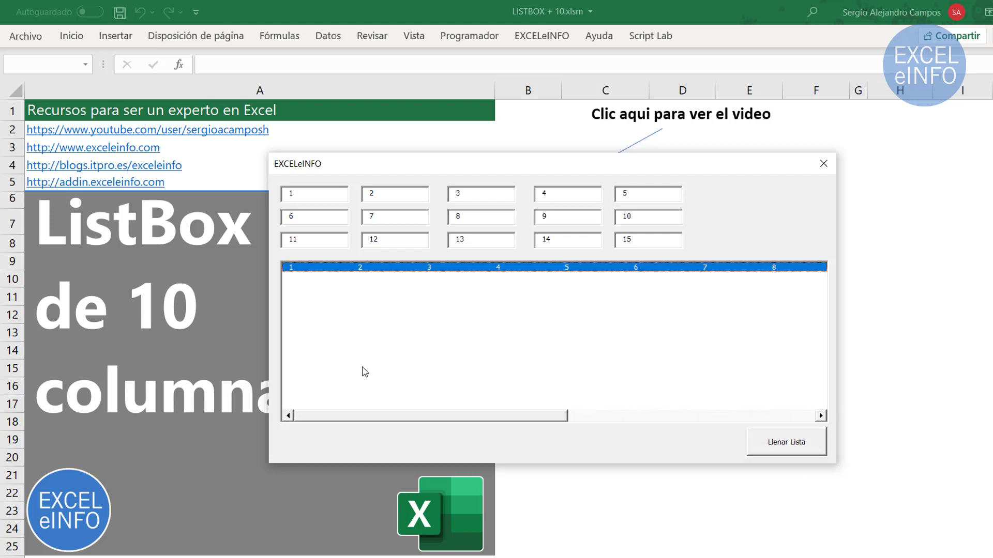
{"action": "left_click_drag", "start_coordinate": [358, 422], "coordinate": [643, 425]}
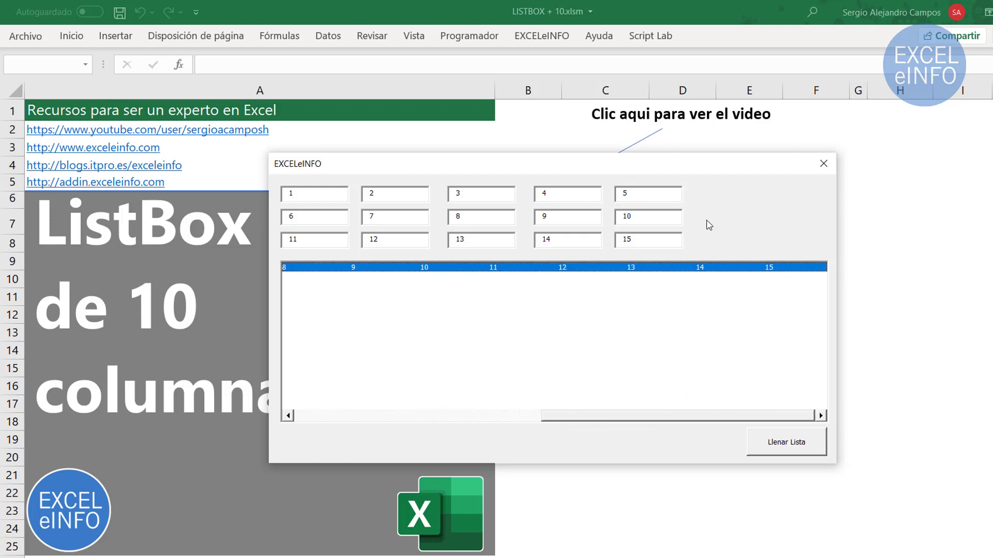
{"action": "left_click", "coordinate": [758, 438]}
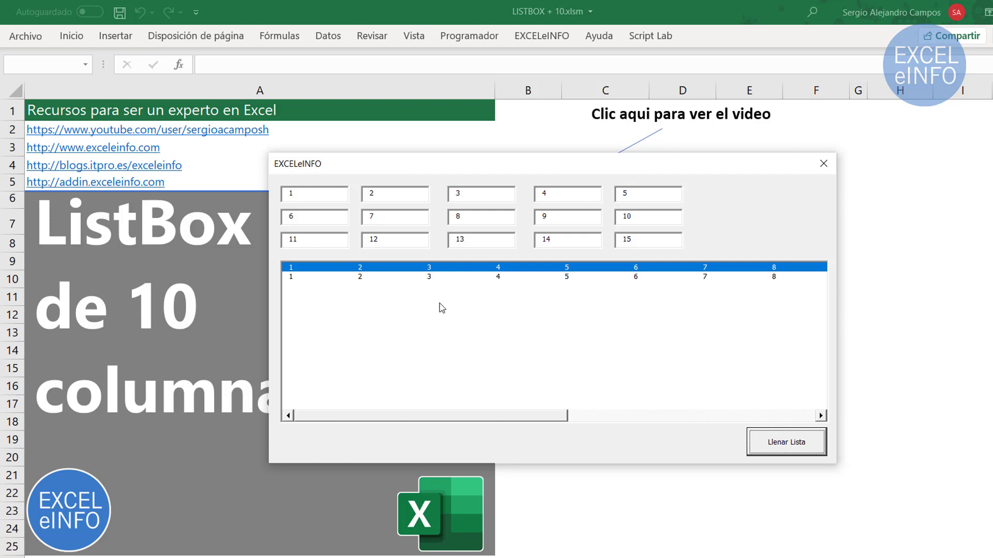
{"action": "left_click", "coordinate": [434, 269]}
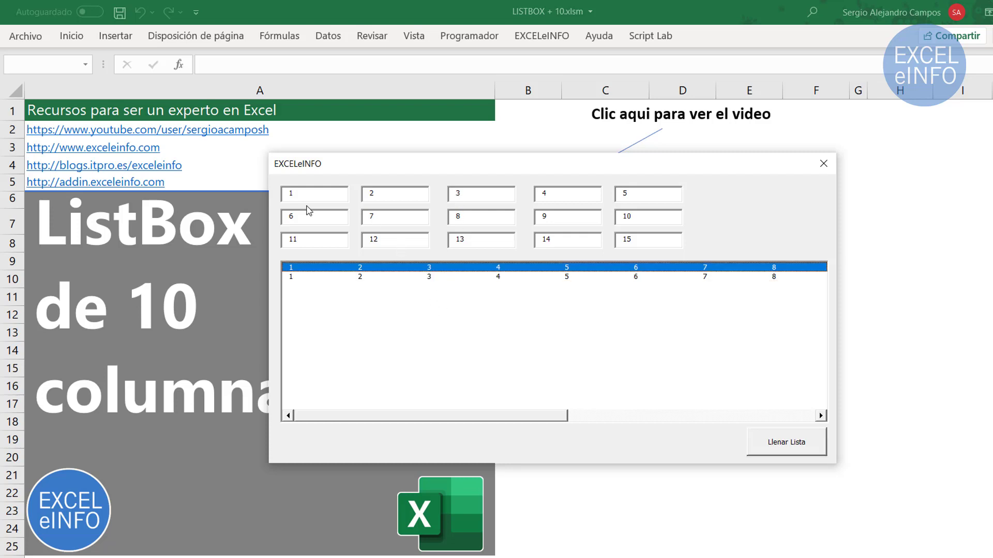
{"action": "type", "text": "5"}
{"action": "key", "text": "Tab"}
{"action": "type", "text": "8"}
{"action": "key", "text": "Tab"}
{"action": "type", "text": "9"}
{"action": "left_click", "coordinate": [797, 445]}
- Replace the first three box values with dd, r, t and add that row
{"action": "double_click", "coordinate": [318, 197]}
{"action": "type", "text": "dd"}
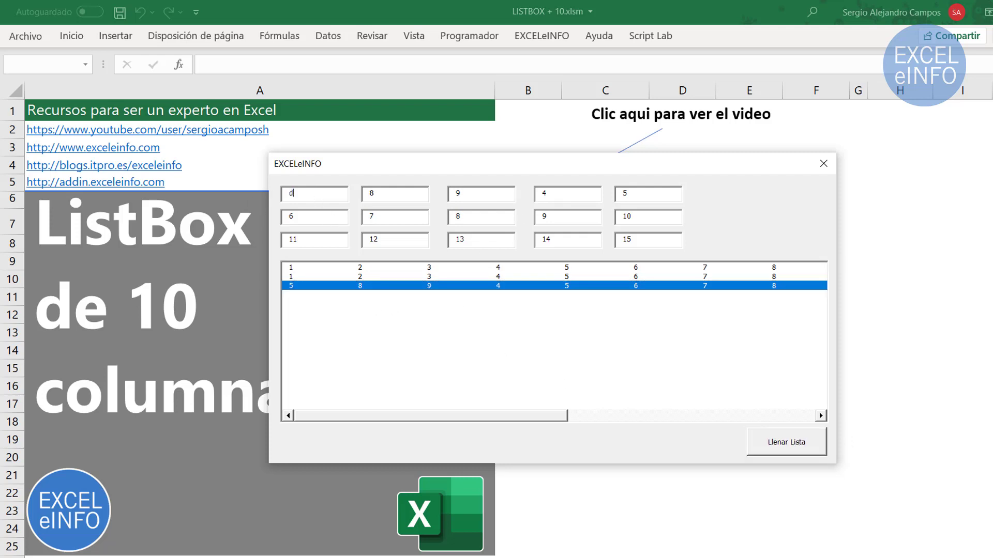
{"action": "left_click", "coordinate": [398, 199]}
{"action": "key", "text": "BackSpace"}
{"action": "type", "text": "r"}
{"action": "double_click", "coordinate": [476, 196]}
{"action": "type", "text": "t"}
{"action": "left_click", "coordinate": [785, 445]}
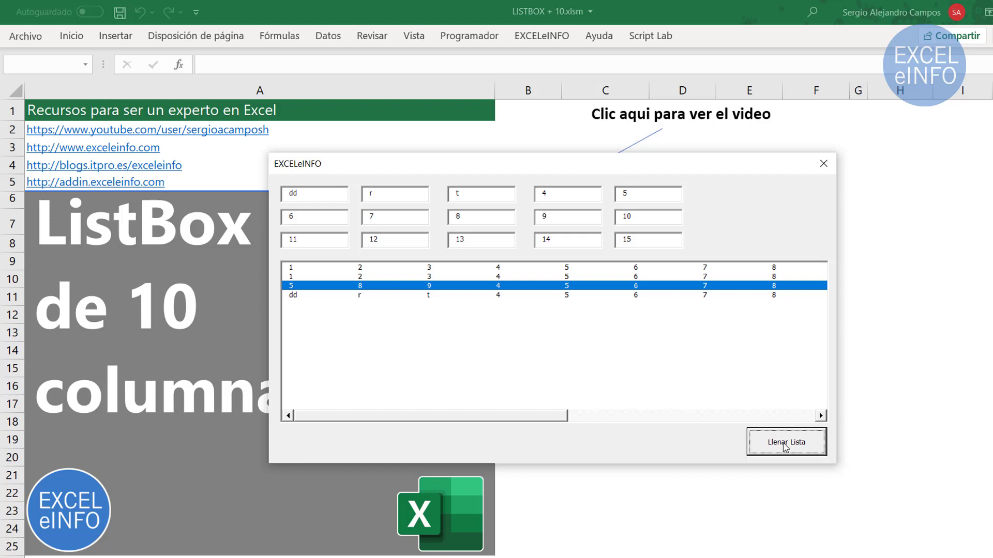
- Select rows in the list, add another dd r t row, and close the form
{"action": "left_click", "coordinate": [633, 345]}
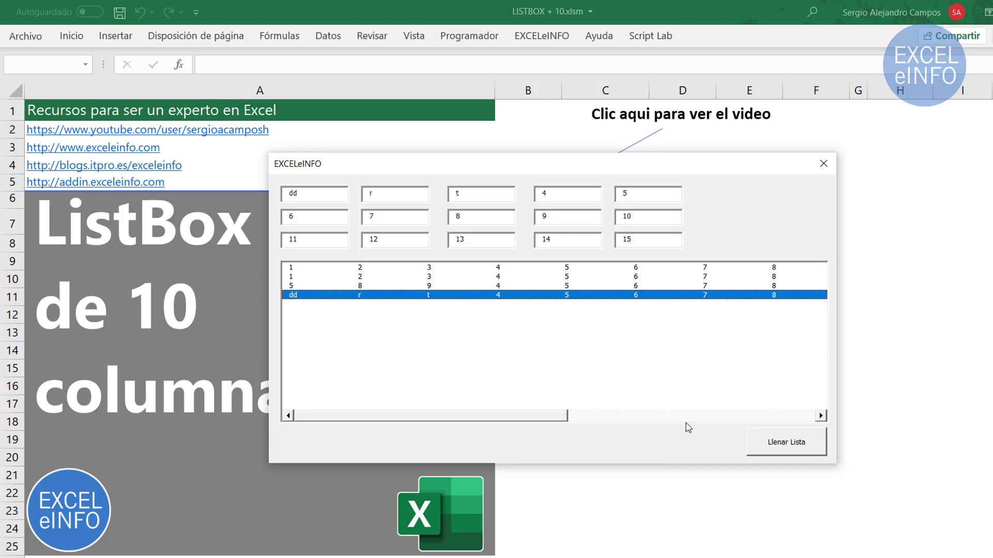
{"action": "left_click", "coordinate": [600, 274]}
{"action": "left_click", "coordinate": [599, 287]}
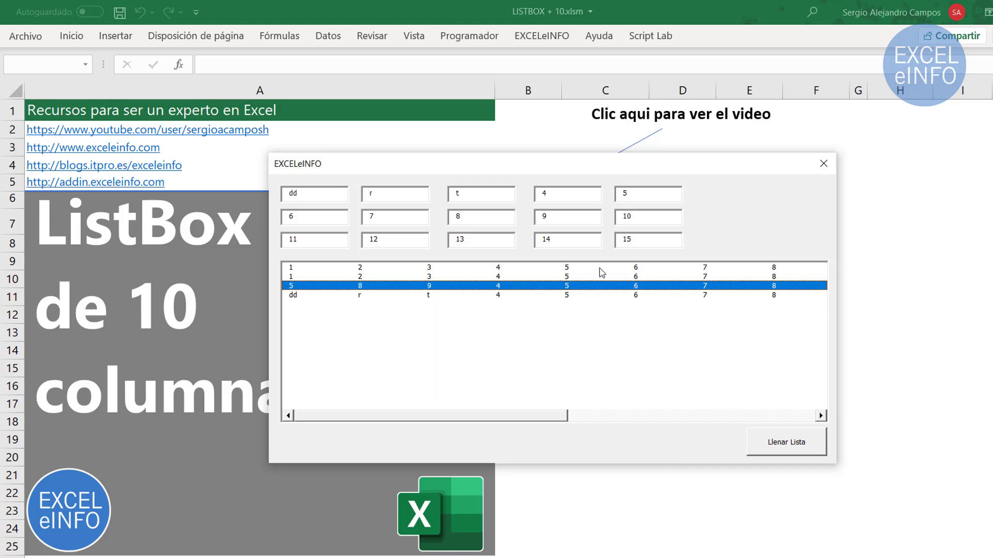
{"action": "left_click", "coordinate": [600, 268]}
{"action": "left_click", "coordinate": [696, 417]}
{"action": "left_click_drag", "start_coordinate": [709, 416], "coordinate": [439, 414]}
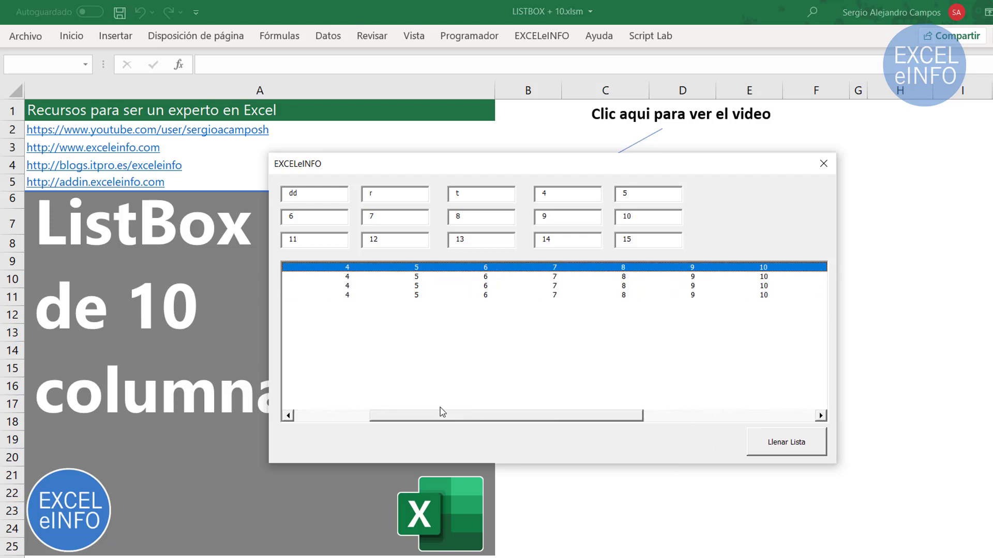
{"action": "left_click", "coordinate": [448, 294]}
{"action": "left_click", "coordinate": [462, 278]}
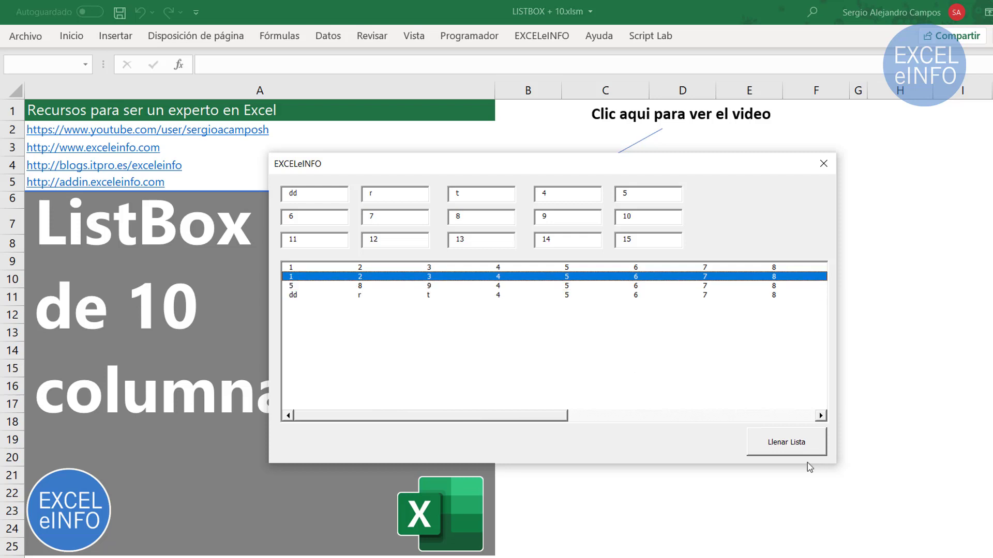
{"action": "left_click", "coordinate": [785, 442]}
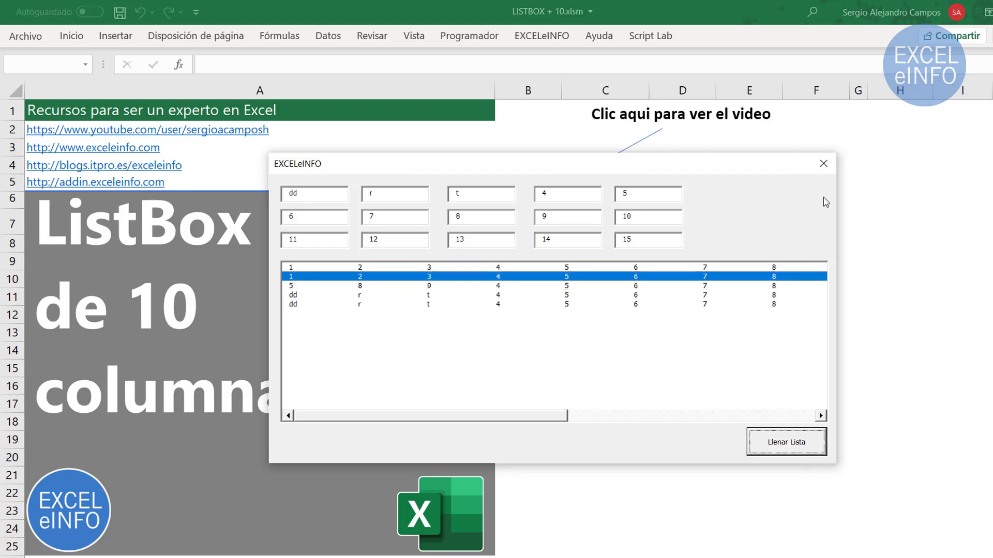
{"action": "left_click", "coordinate": [824, 164]}
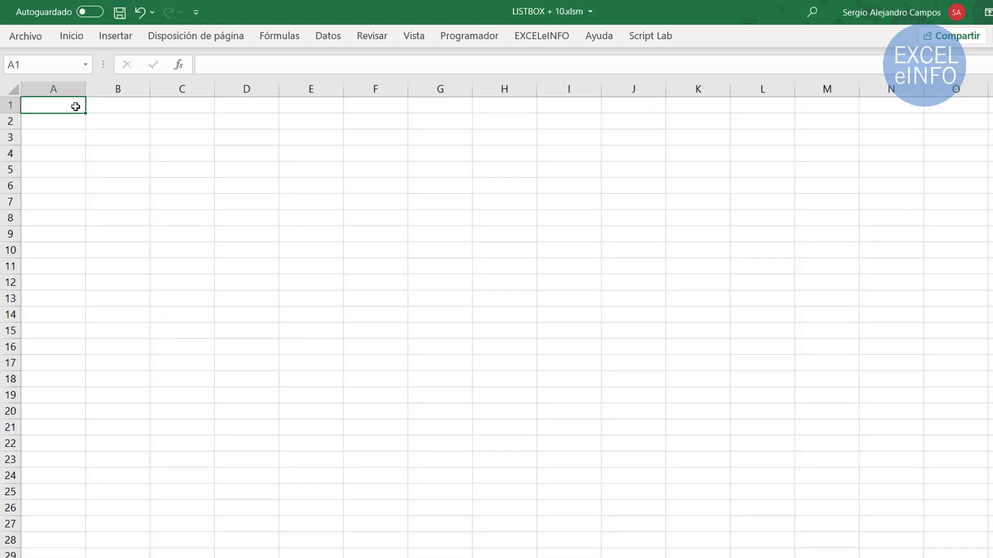
- Select cells A1 to N19, then launch the Columnas dinámicas form again
{"action": "key", "text": "shift+Down"}
{"action": "key", "text": "shift+Down"}
{"action": "key", "text": "shift+Down"}
{"action": "key", "text": "shift+Right"}
{"action": "key", "text": "shift+Right"}
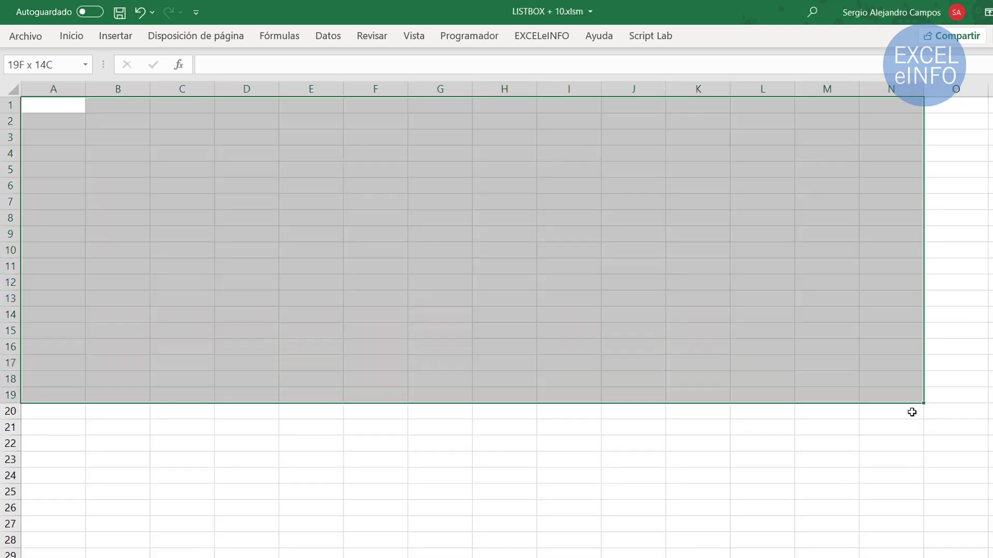
{"action": "left_click_drag", "start_coordinate": [495, 238], "coordinate": [926, 417]}
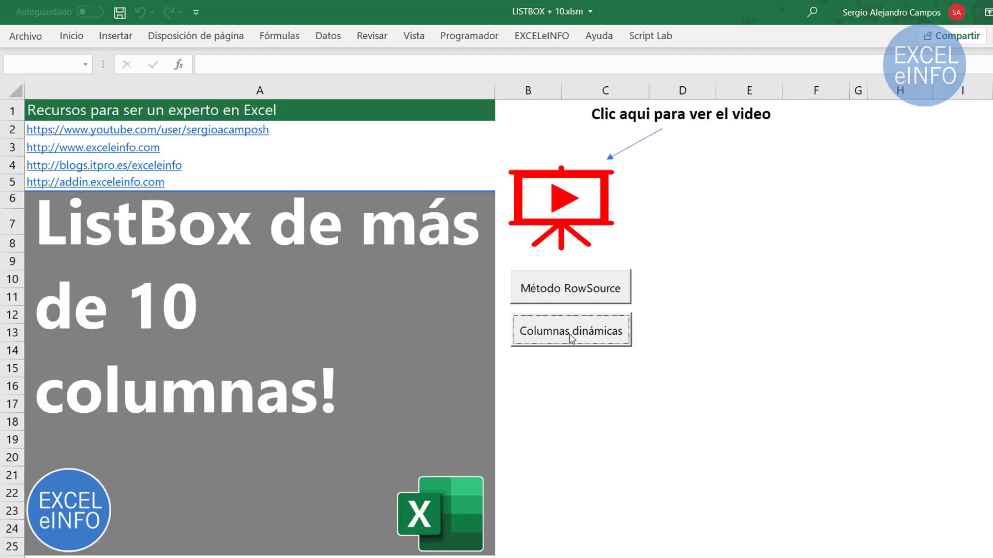
{"action": "left_click", "coordinate": [572, 338]}
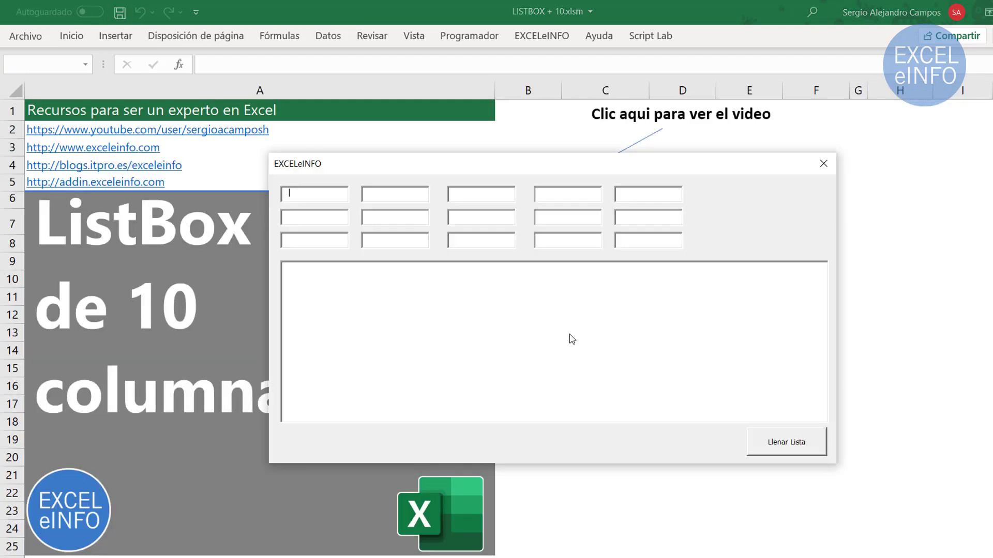